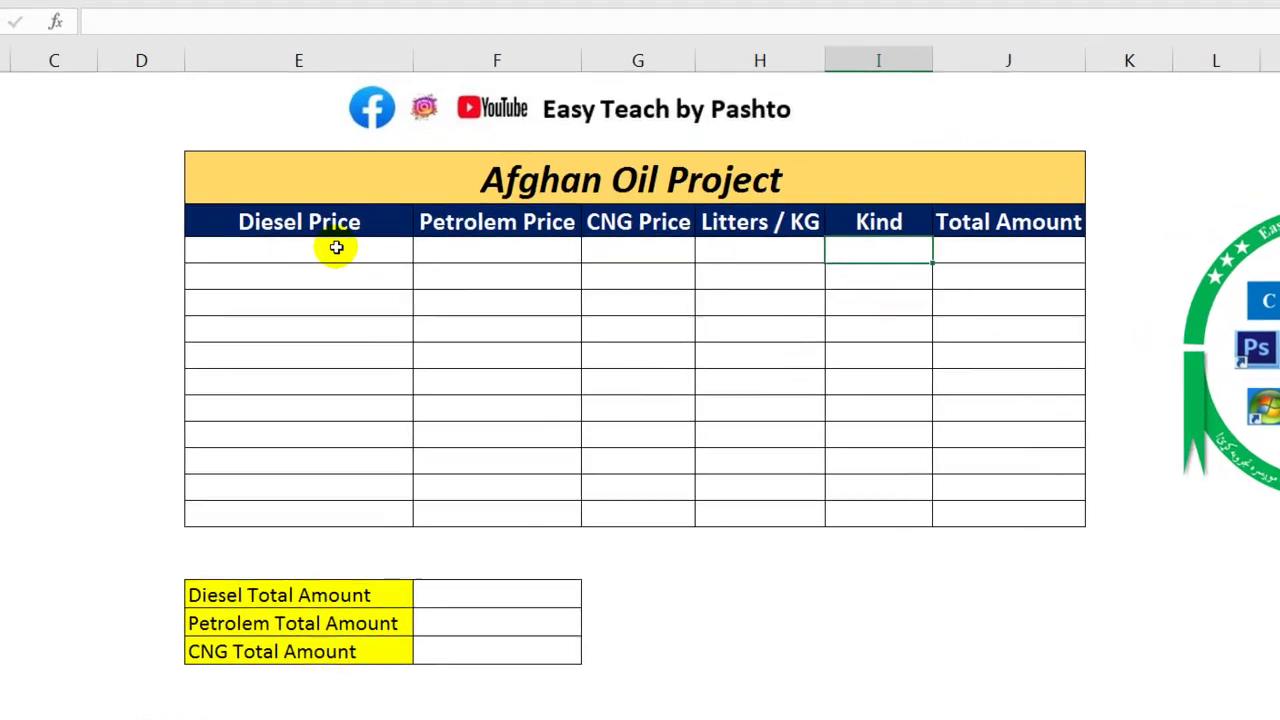
Review the table's column headings from Diesel Price to Total Amount and the three total-amount rows beneath it
left_click(369, 281)
left_click(279, 198)
key("Right")
key("Right")
key("Right")
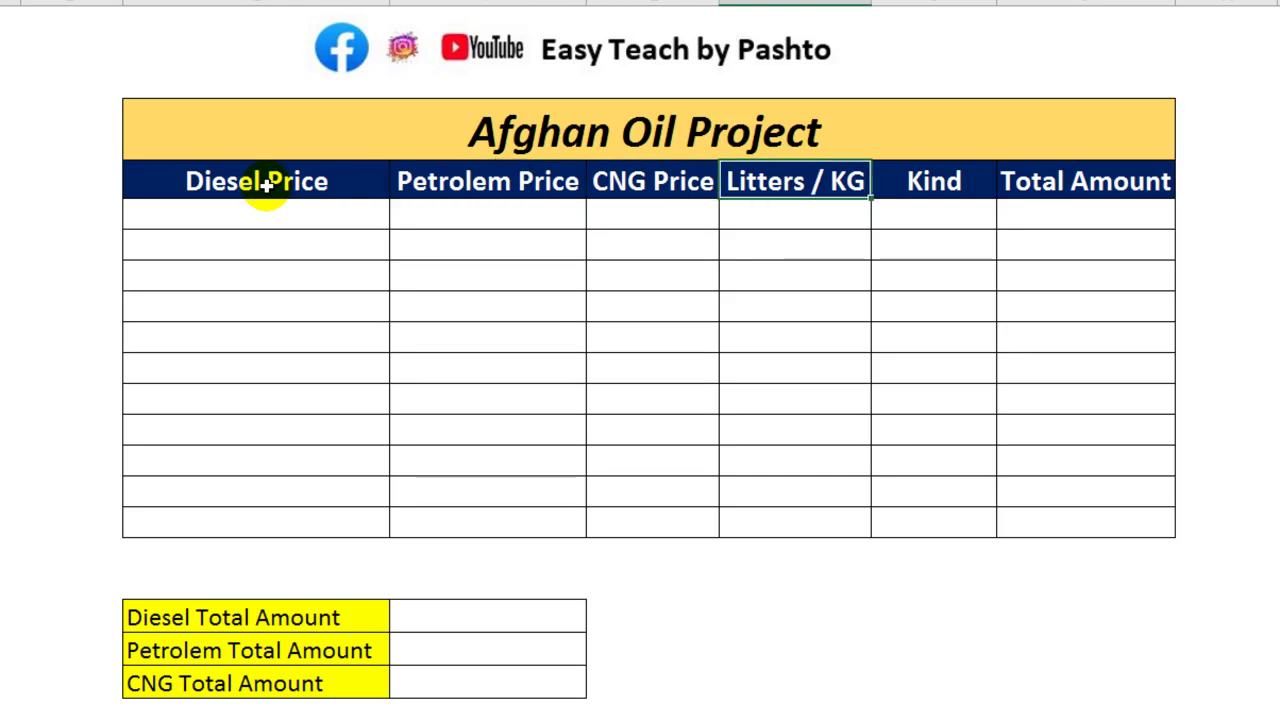
key("Right")
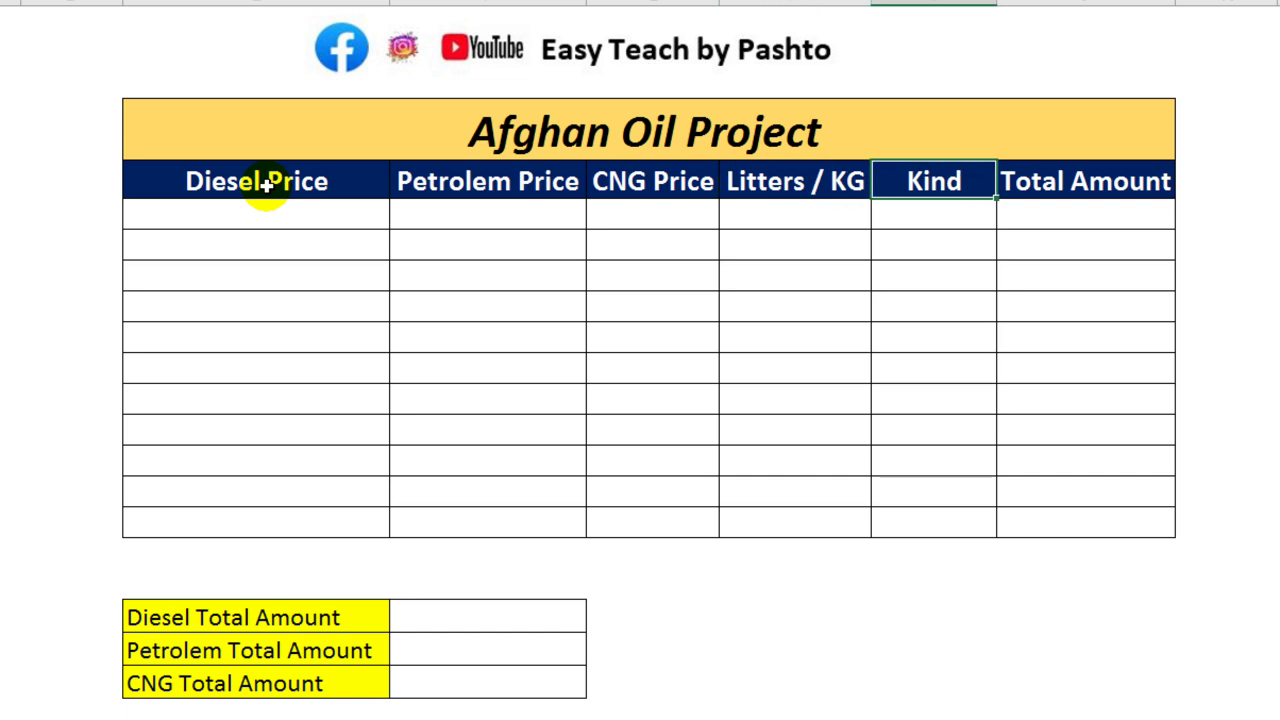
key("Right")
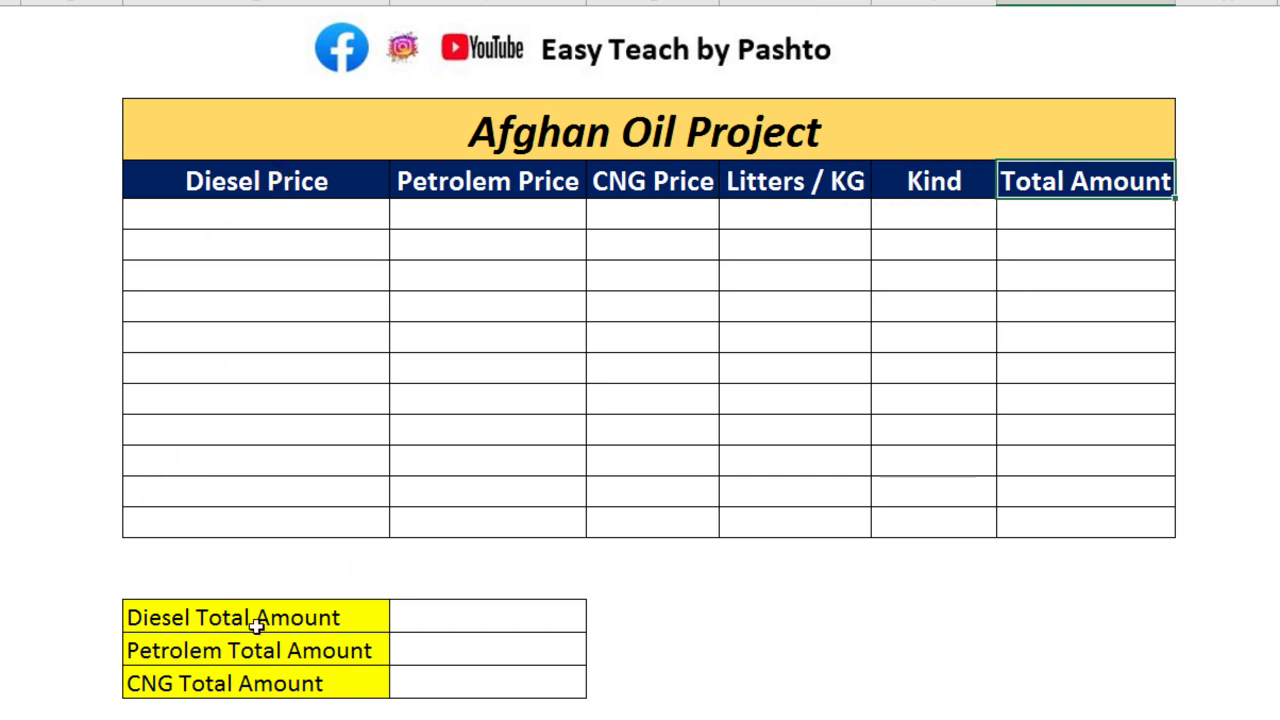
left_click(430, 620)
key("Down")
key("Down")
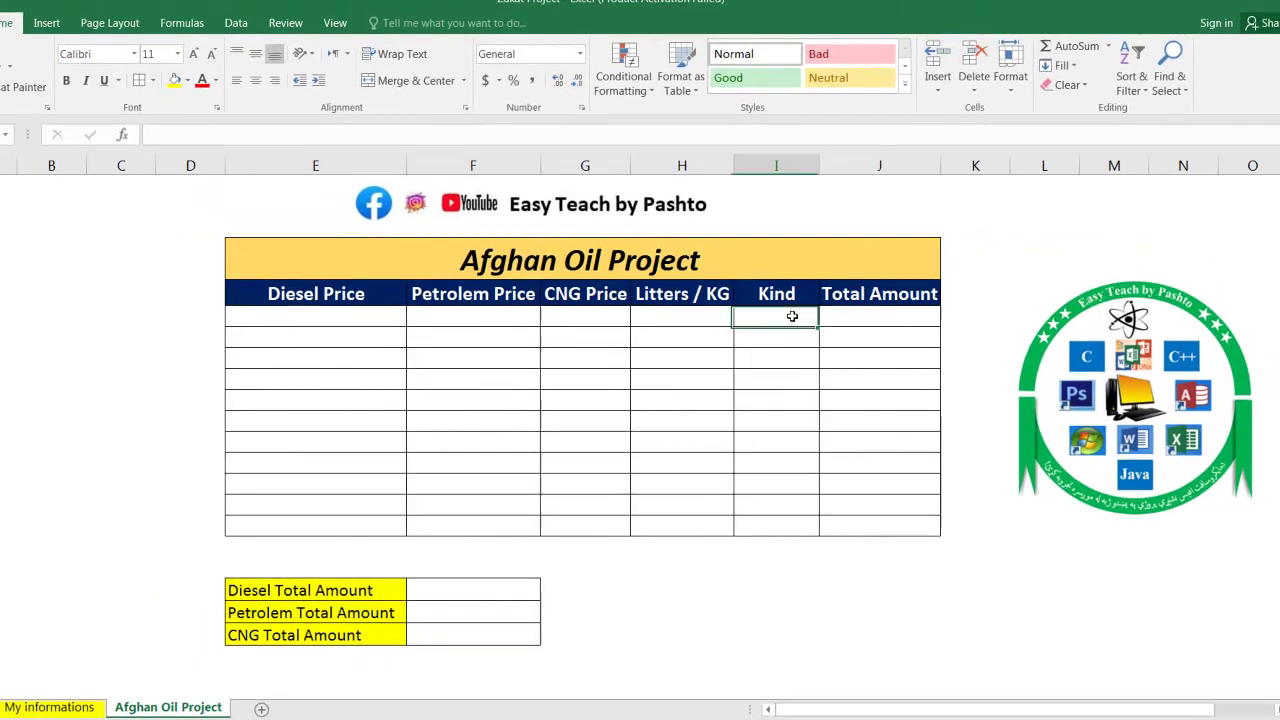
Set data validation on the first Kind cell, I9, to allow a List
left_click(812, 310)
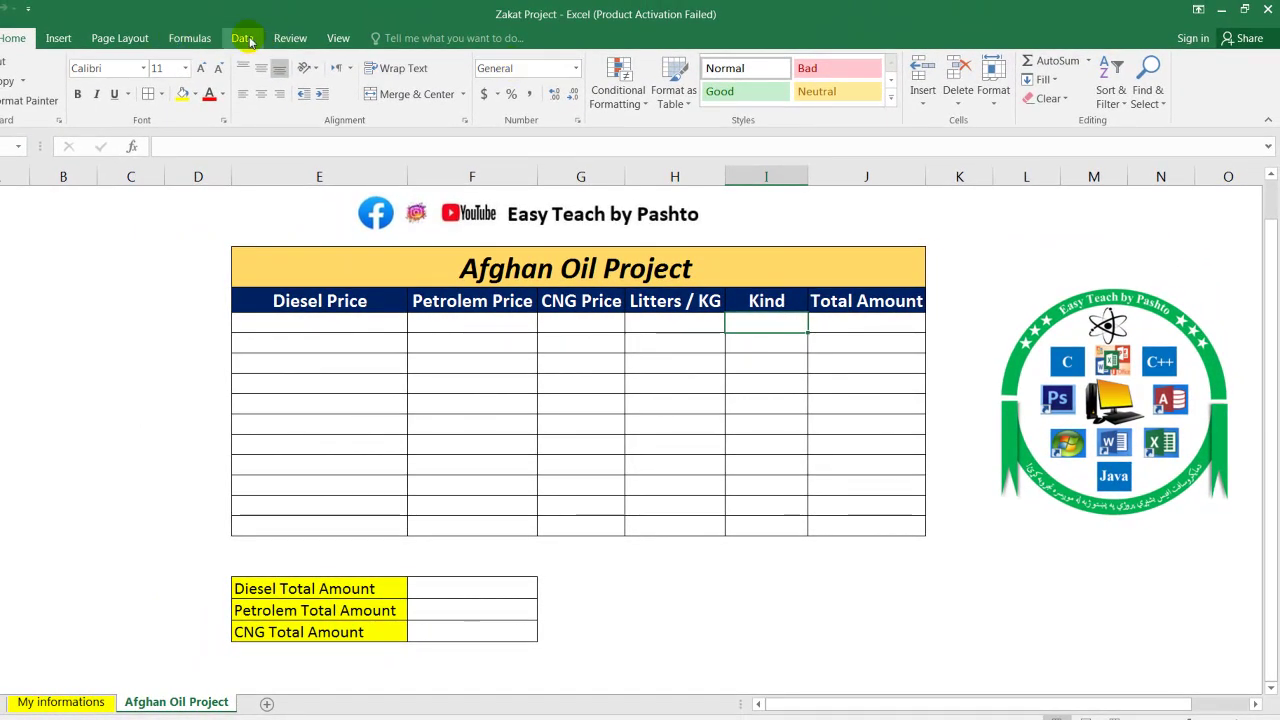
left_click(243, 38)
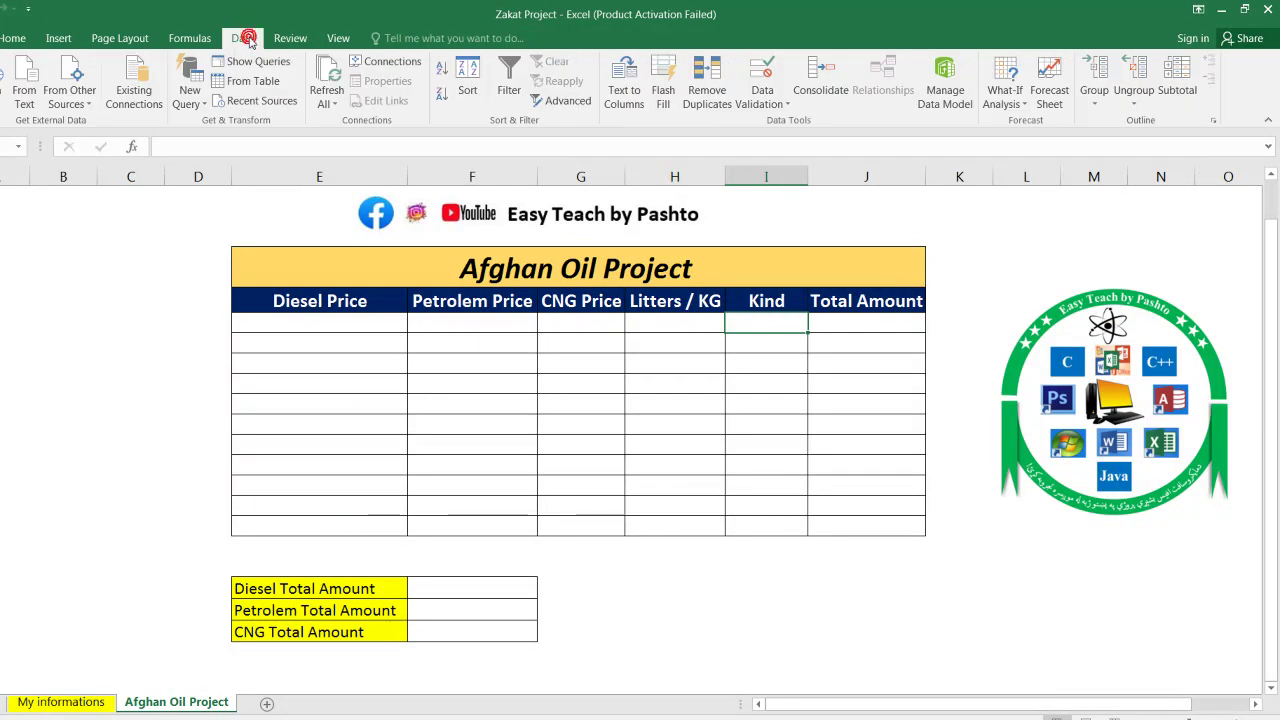
left_click(789, 106)
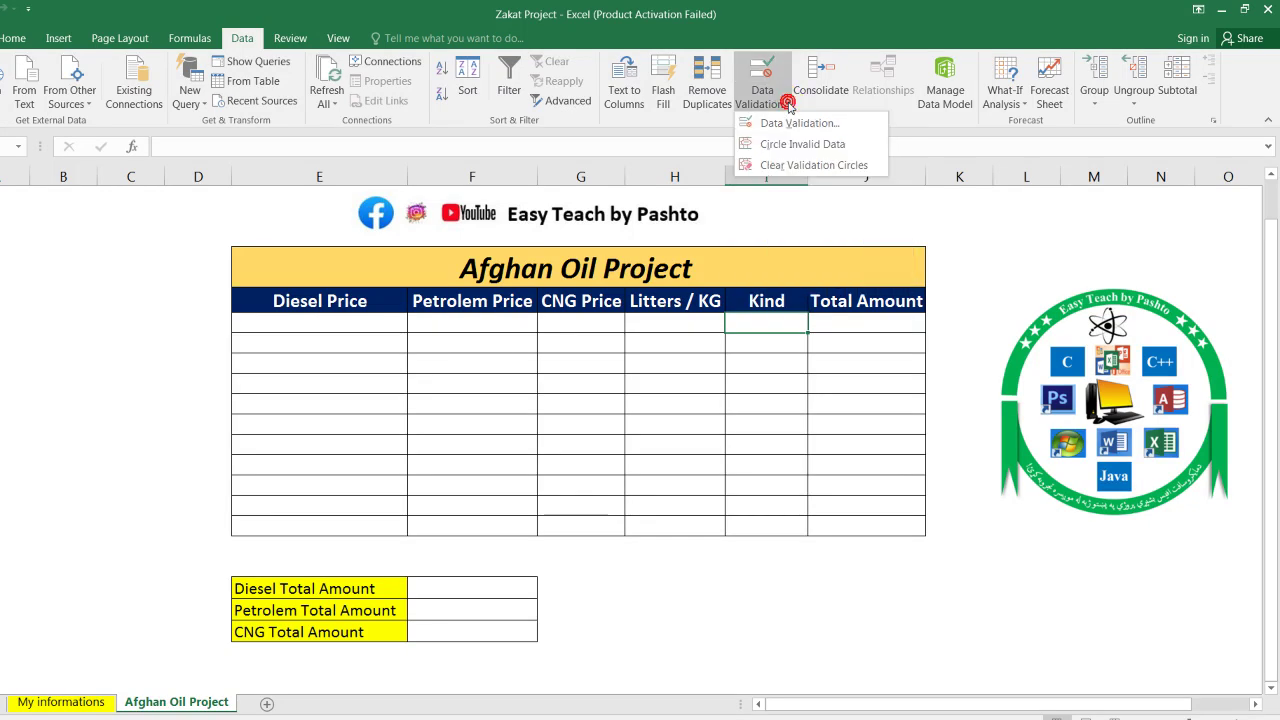
left_click(776, 124)
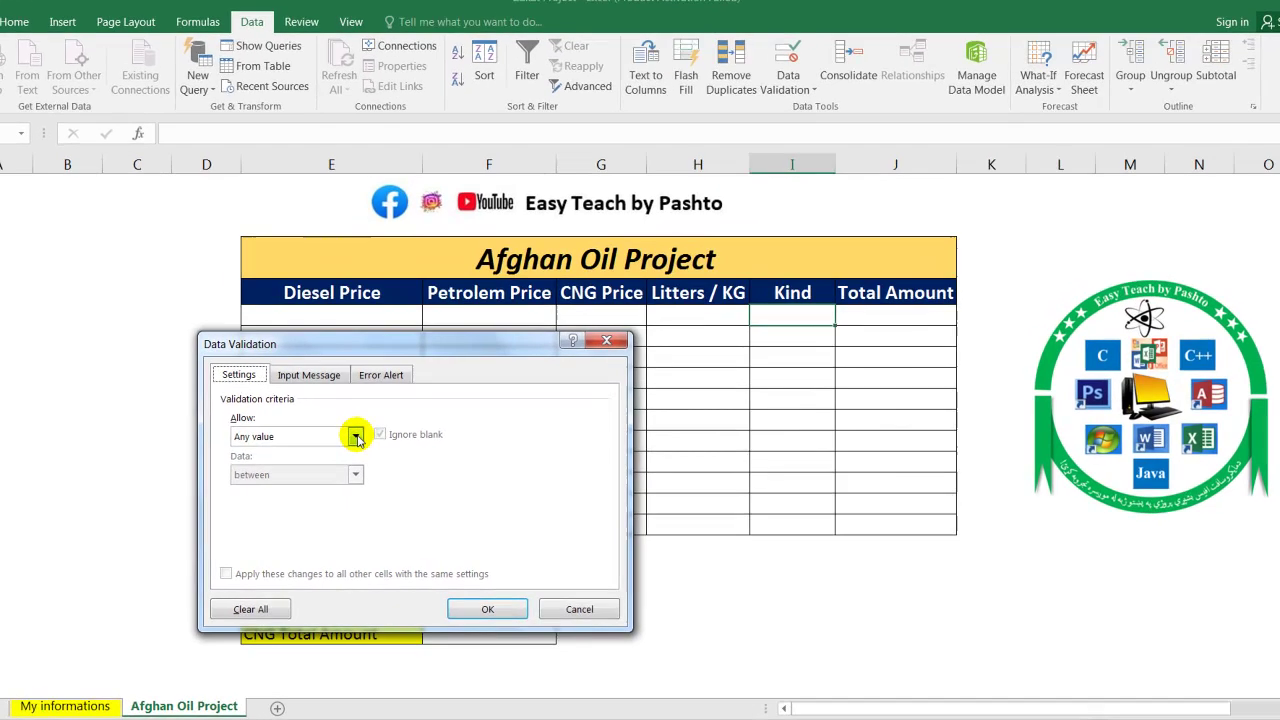
left_click(343, 440)
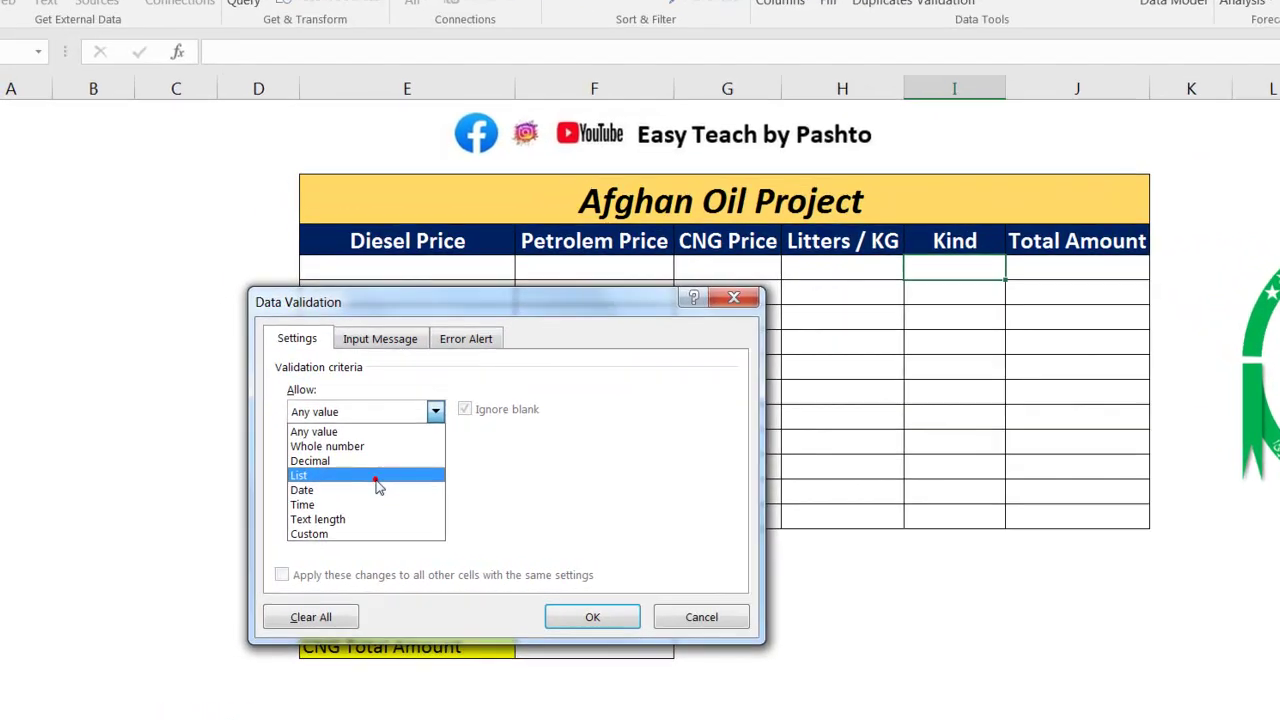
left_click(376, 476)
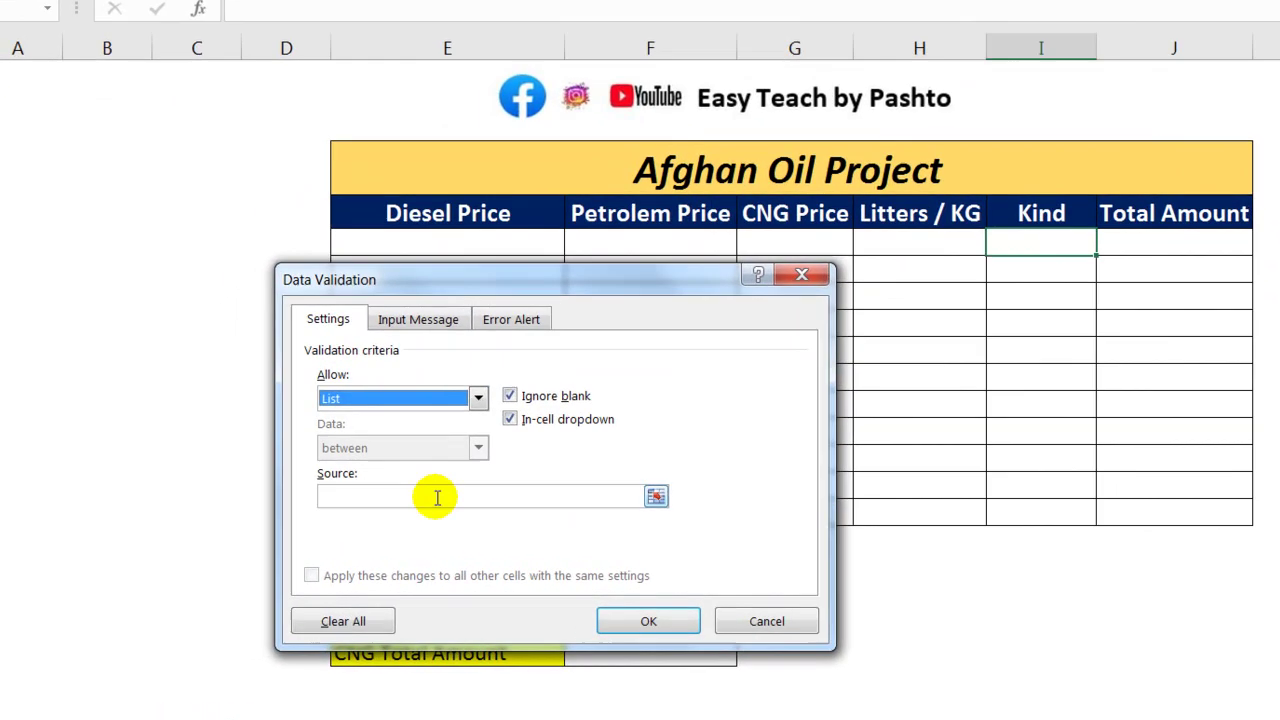
Use Diesel,Petrolem,CNG as the validation list's source, apply it and check the options offered in cell I9
left_click(402, 500)
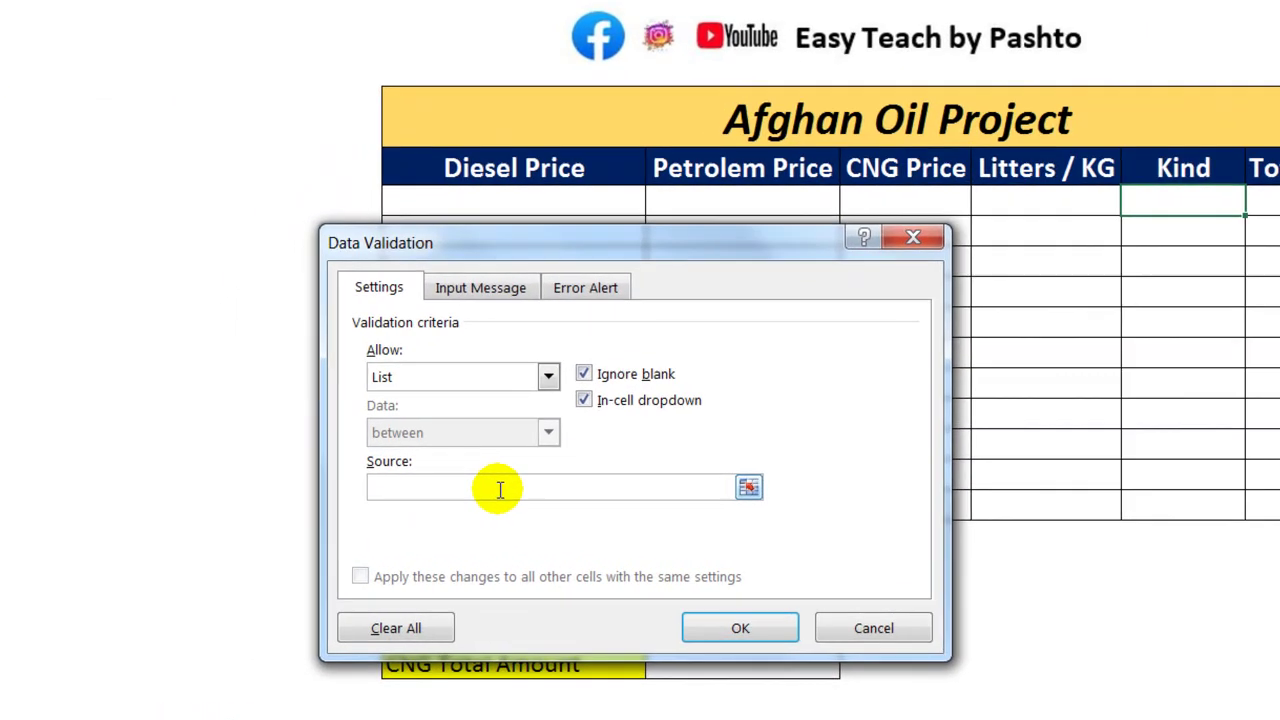
type("Diesel,Petrolem,")
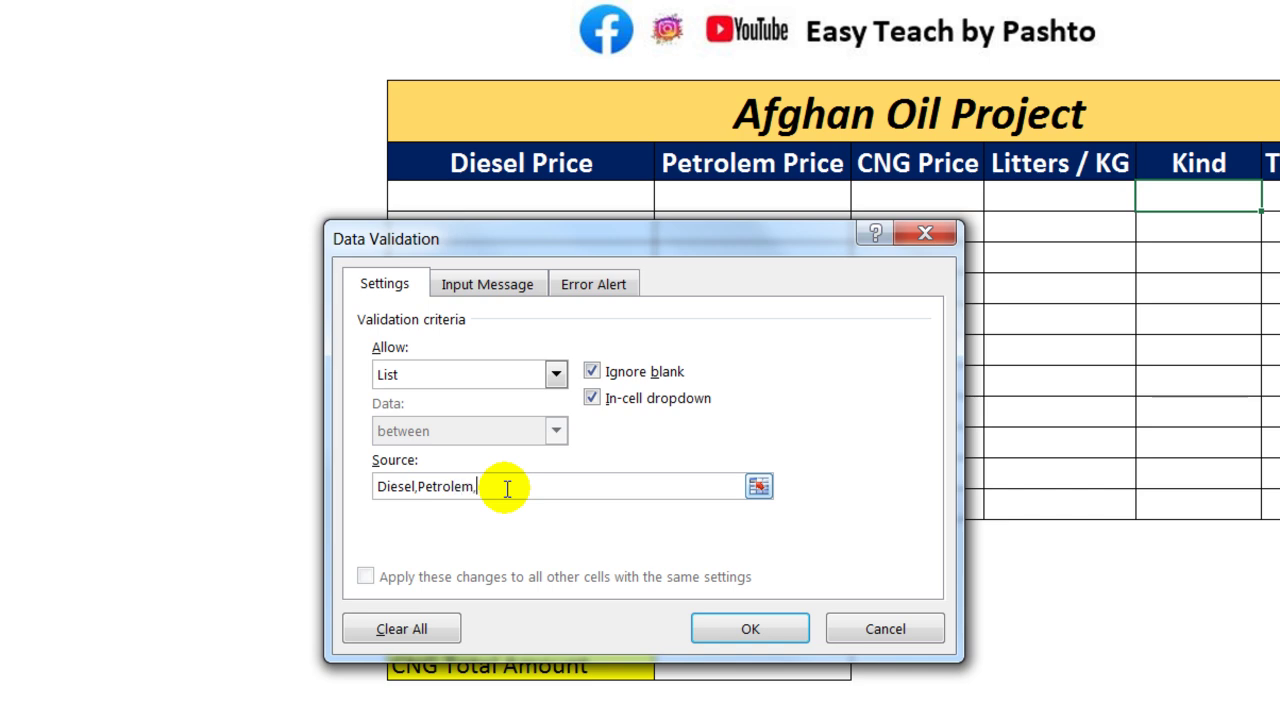
type("CNG")
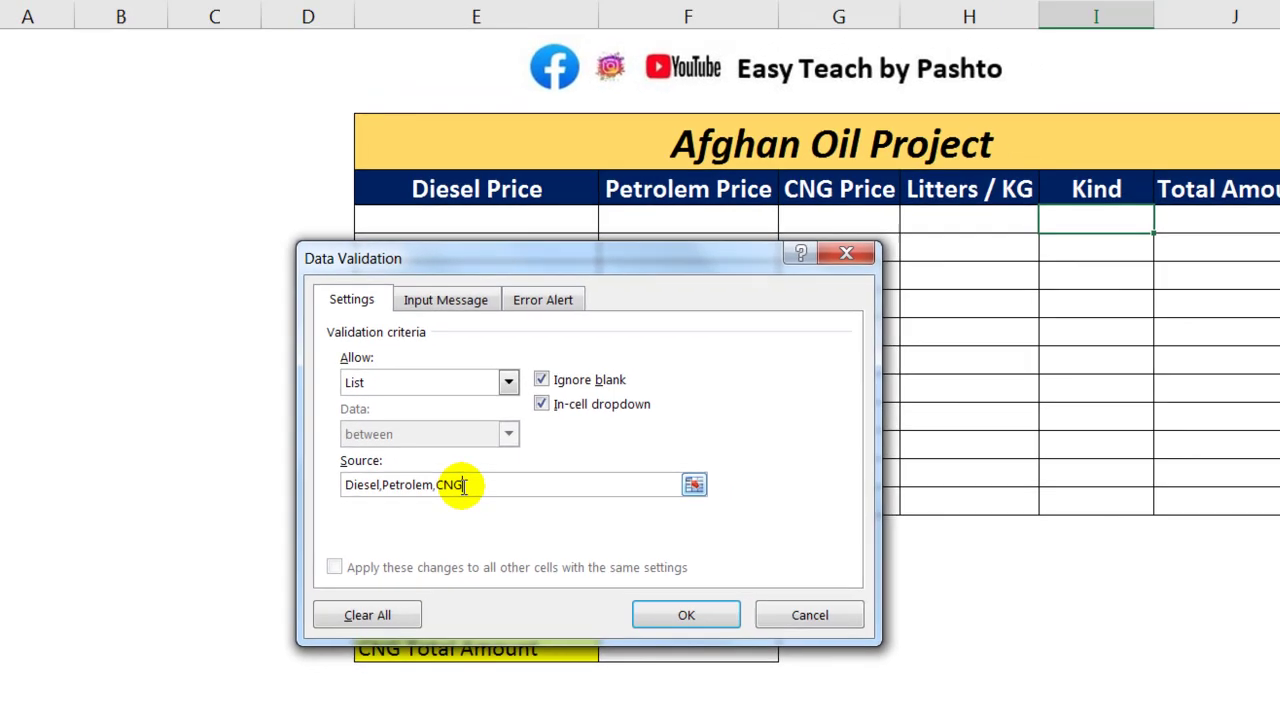
key("Return")
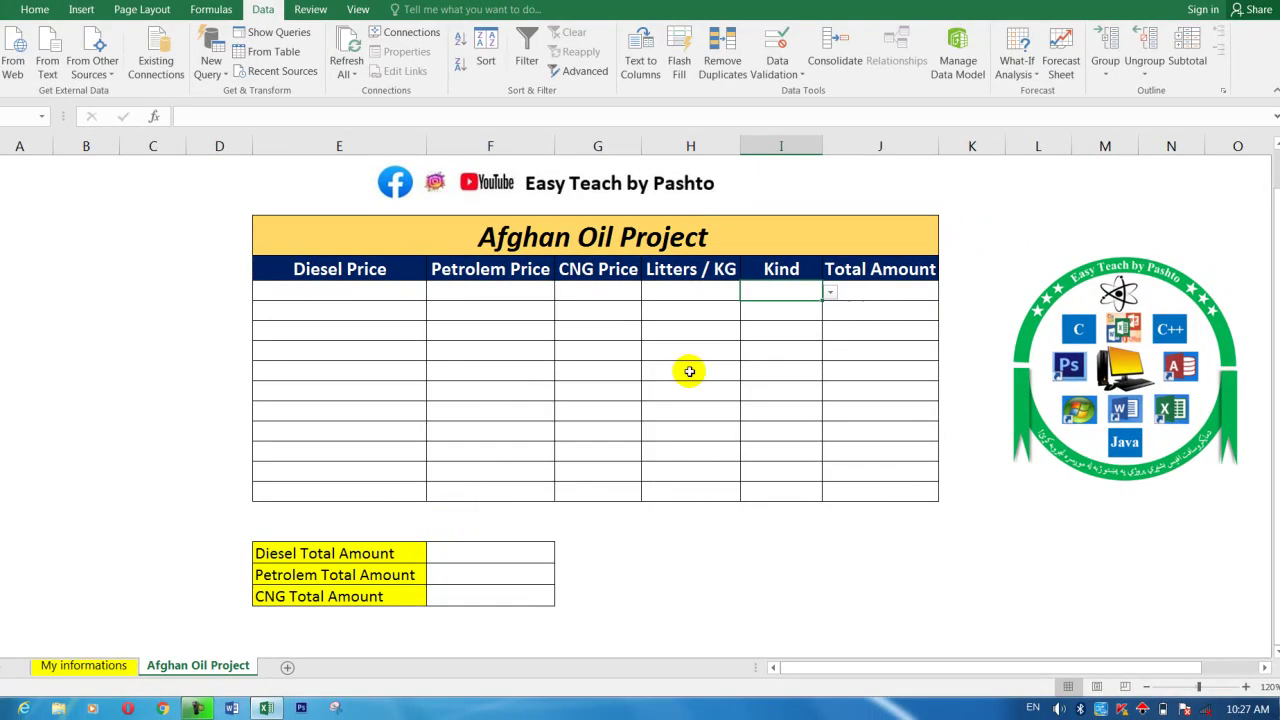
left_click(829, 294)
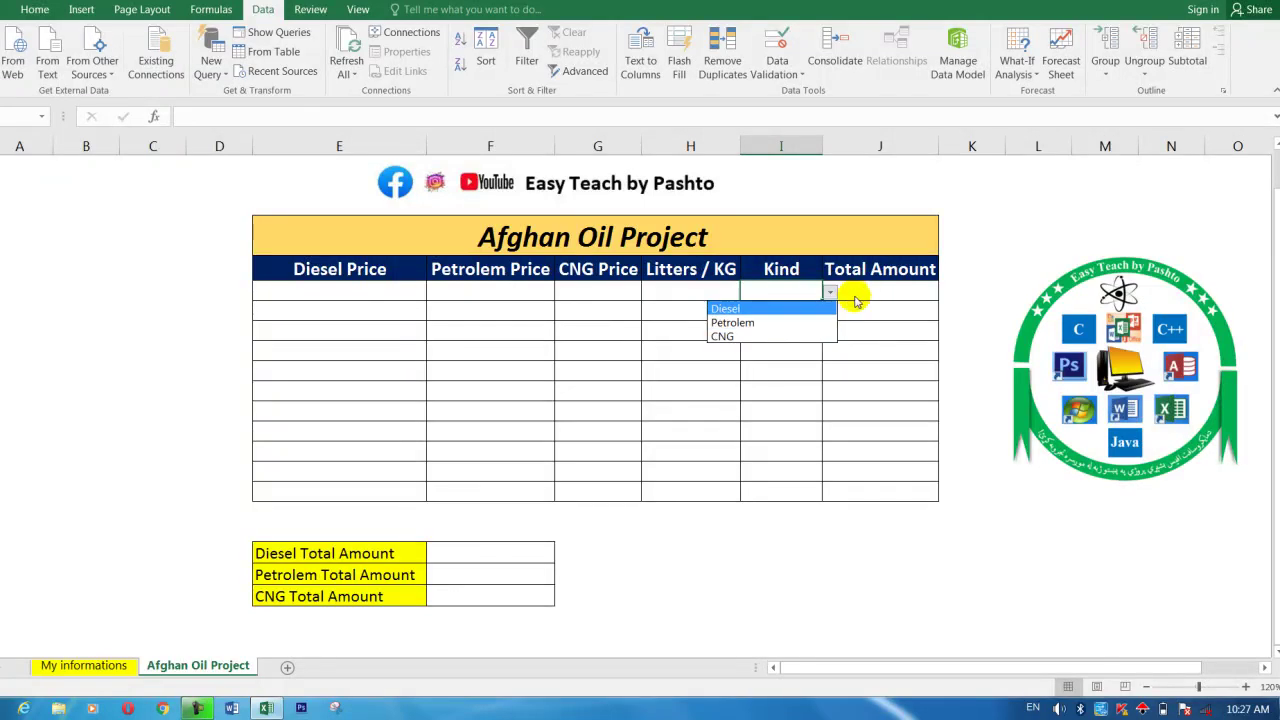
left_click(829, 292)
Begin an IF formula in the first Total Amount cell, J9, that returns E9*H9 when I9 is "Diesel"
left_click(861, 287)
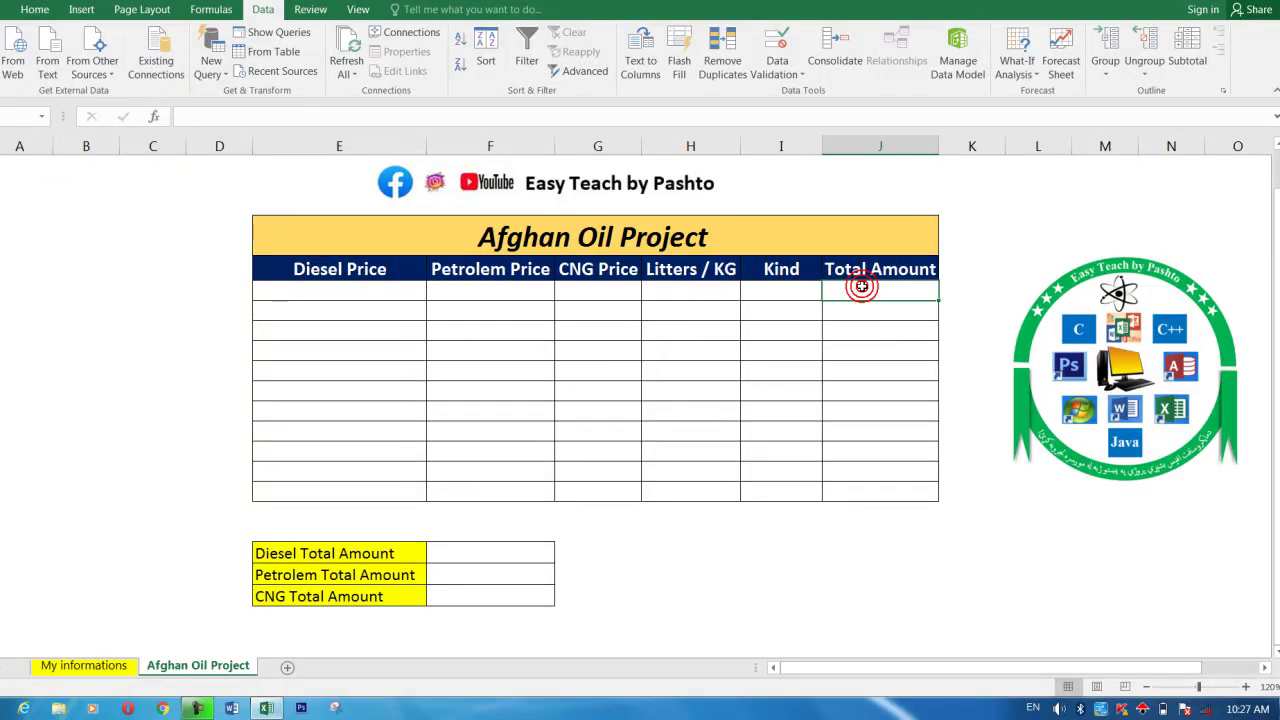
type("=if")
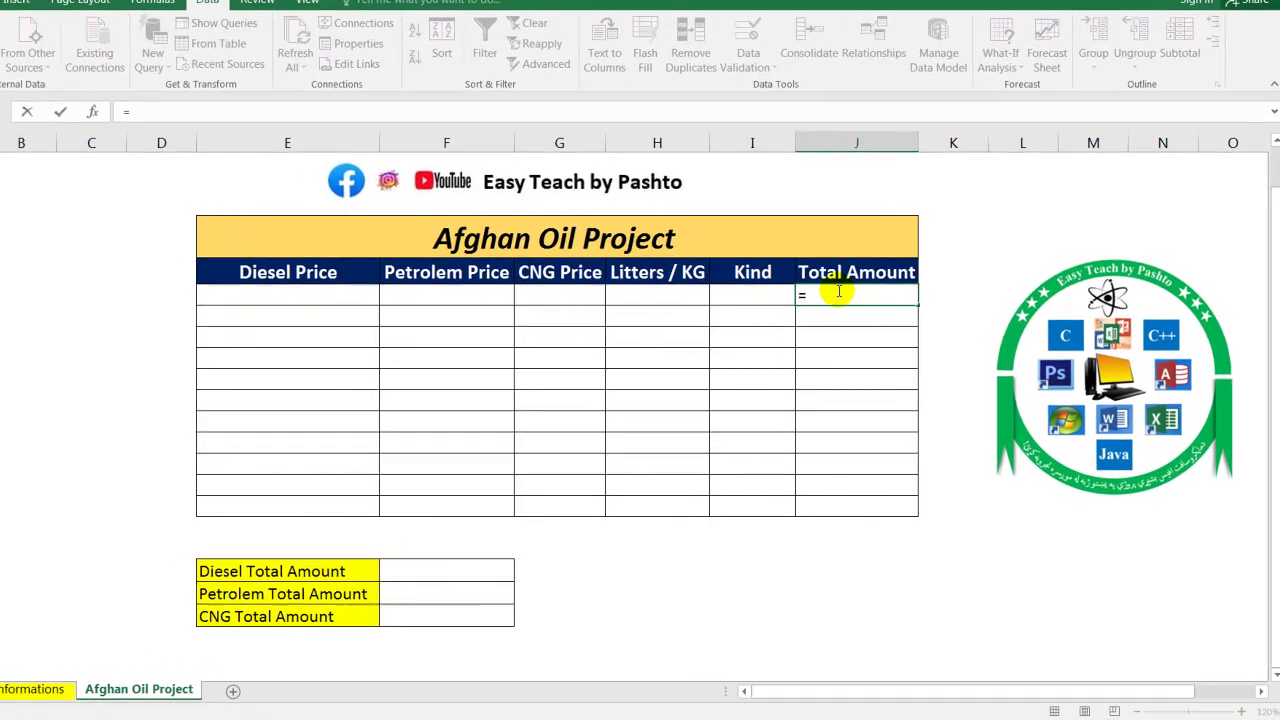
type("(")
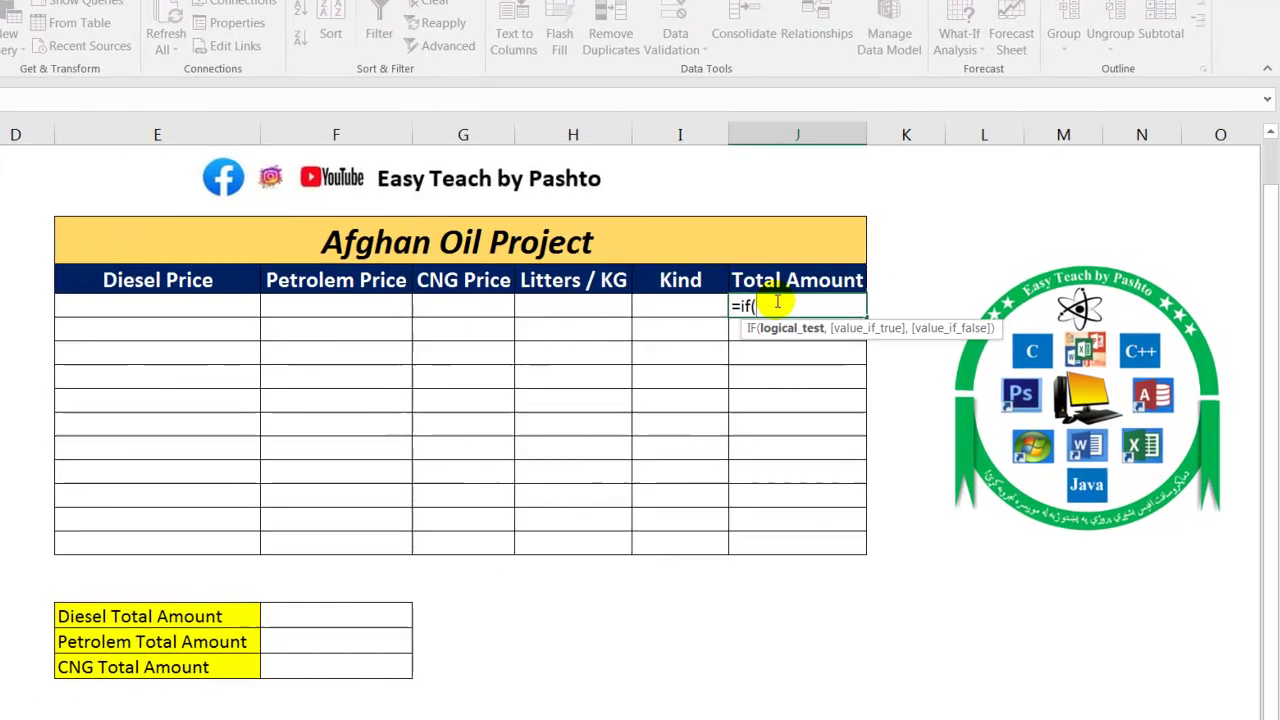
left_click(662, 304)
type("=\"Die")
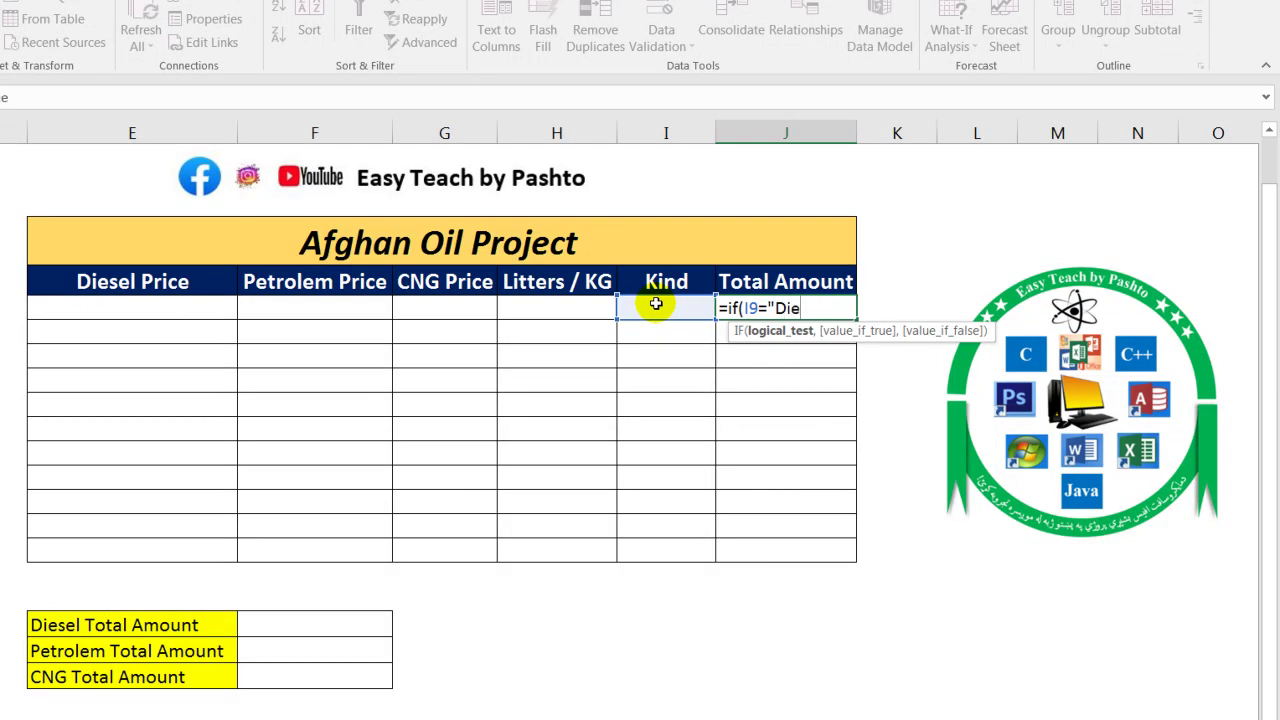
type("sel\",")
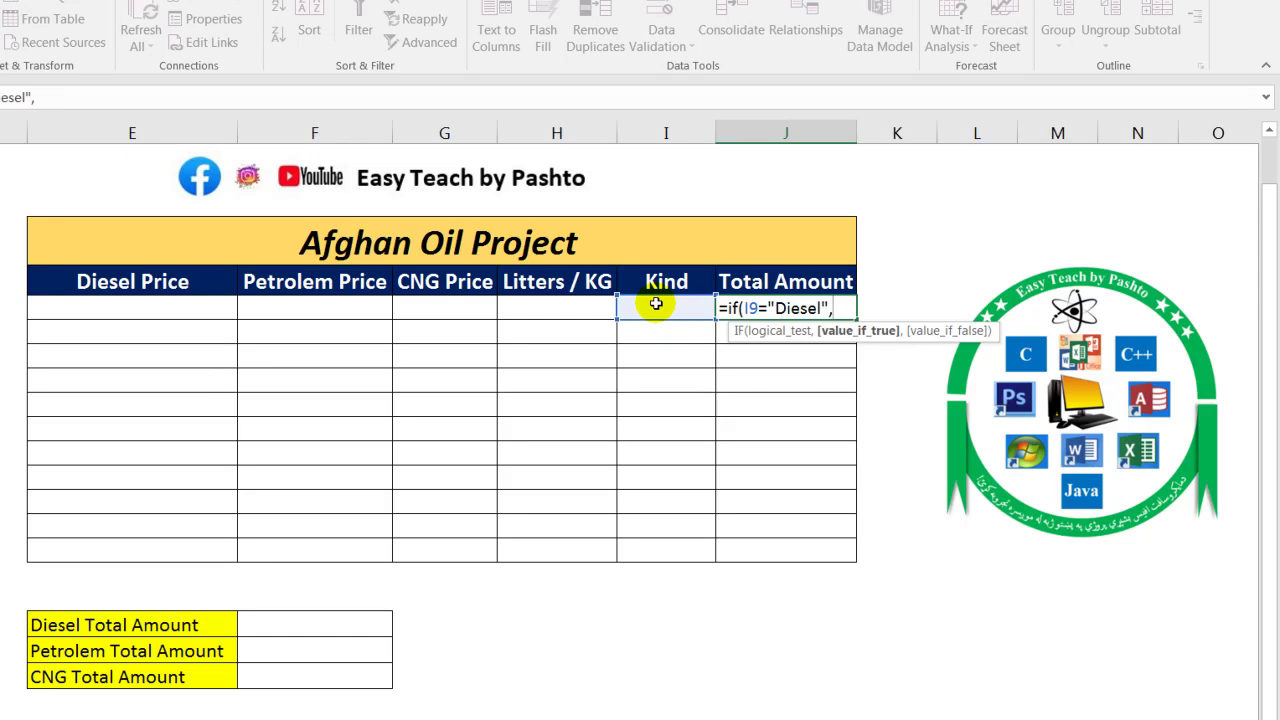
left_click(144, 312)
type("*")
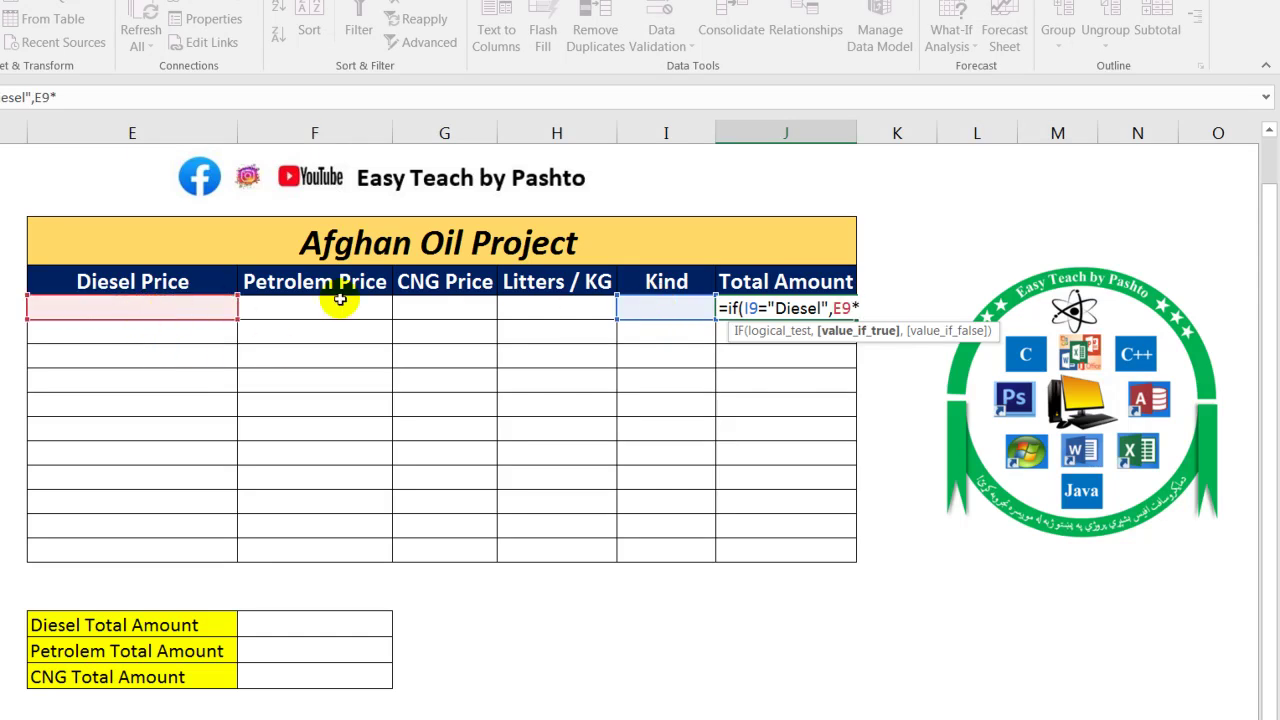
left_click(547, 306)
Nest a second IF in the J9 formula that returns F9*H9 when I9 is "Petrolem"
type(",if(")
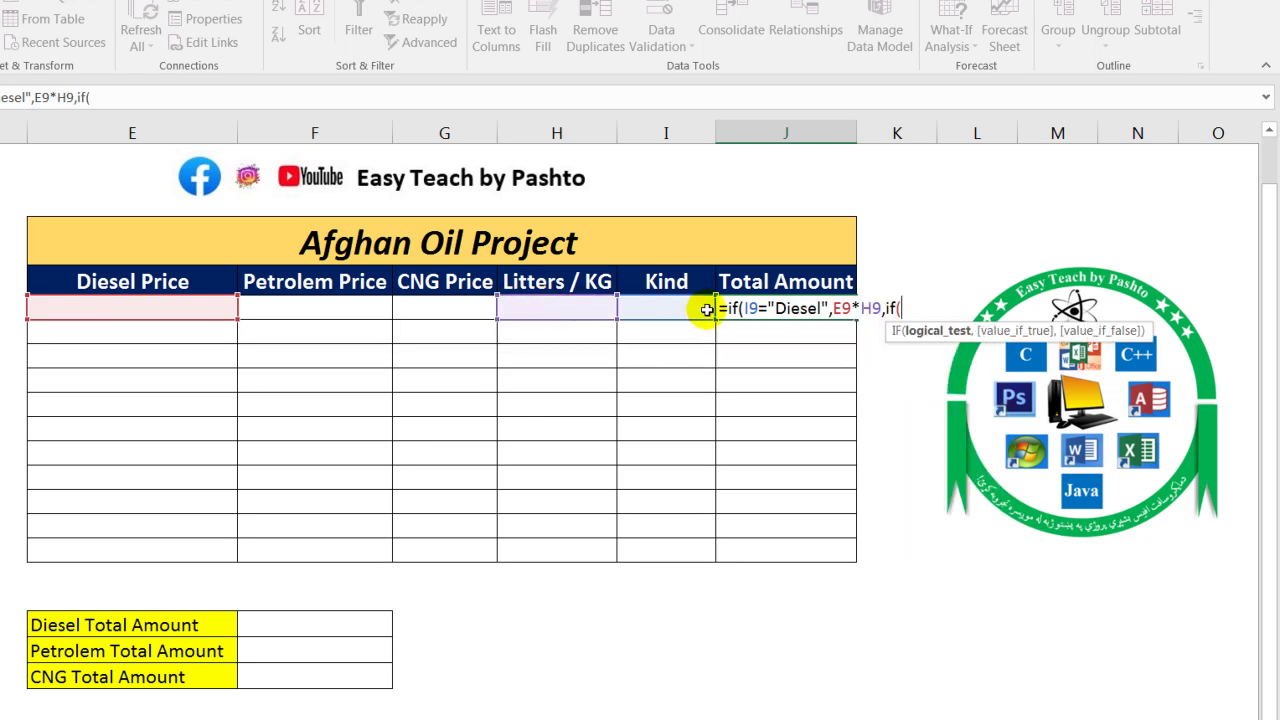
left_click(674, 309)
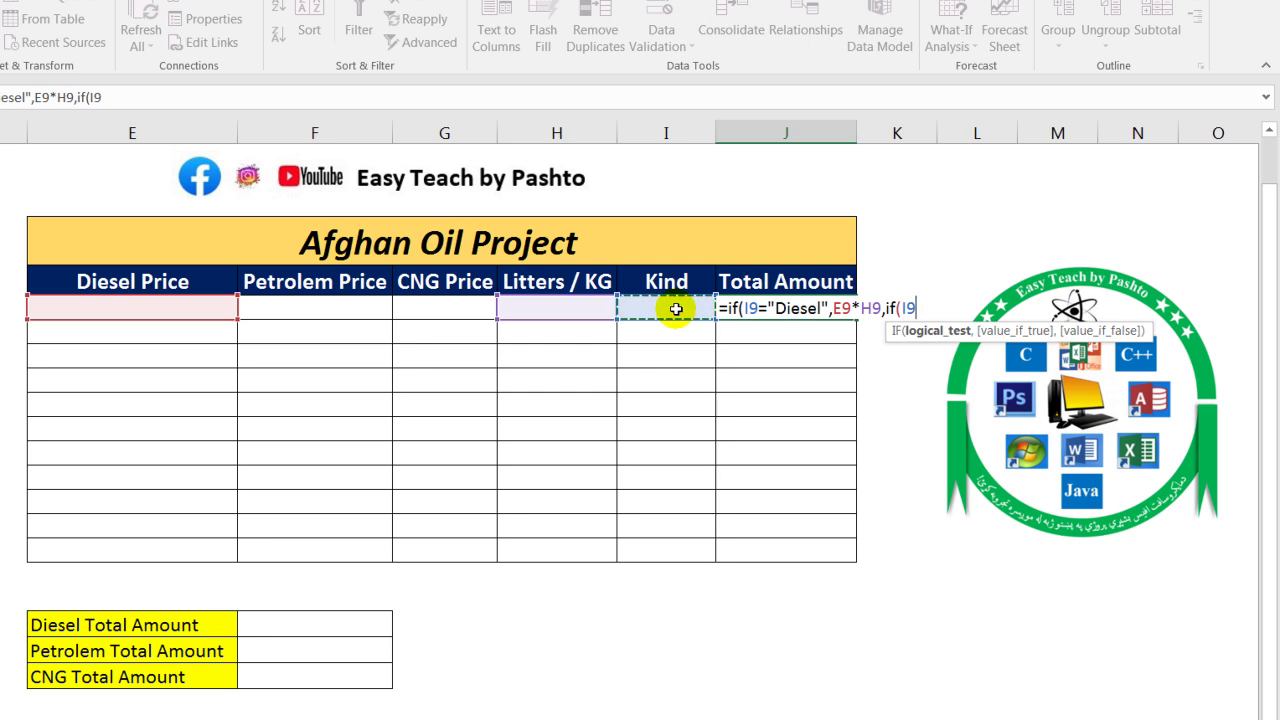
type("=\"Petrolem")
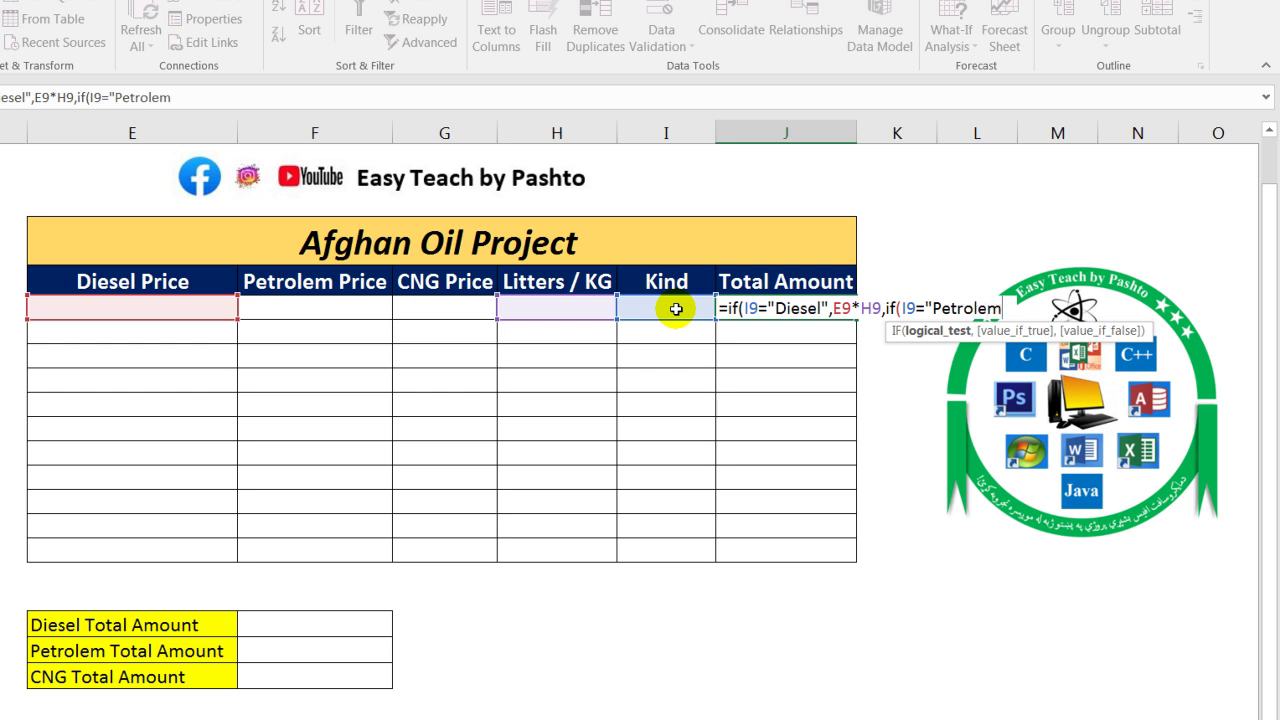
type("\",")
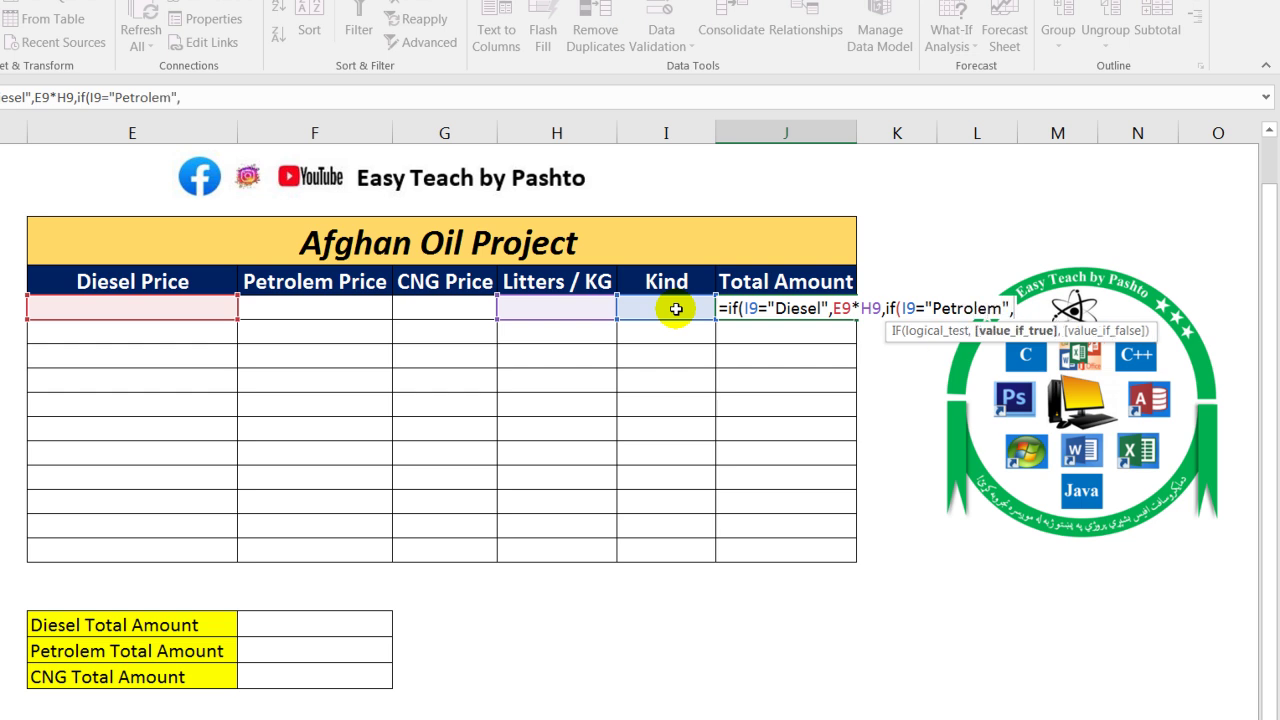
left_click(343, 309)
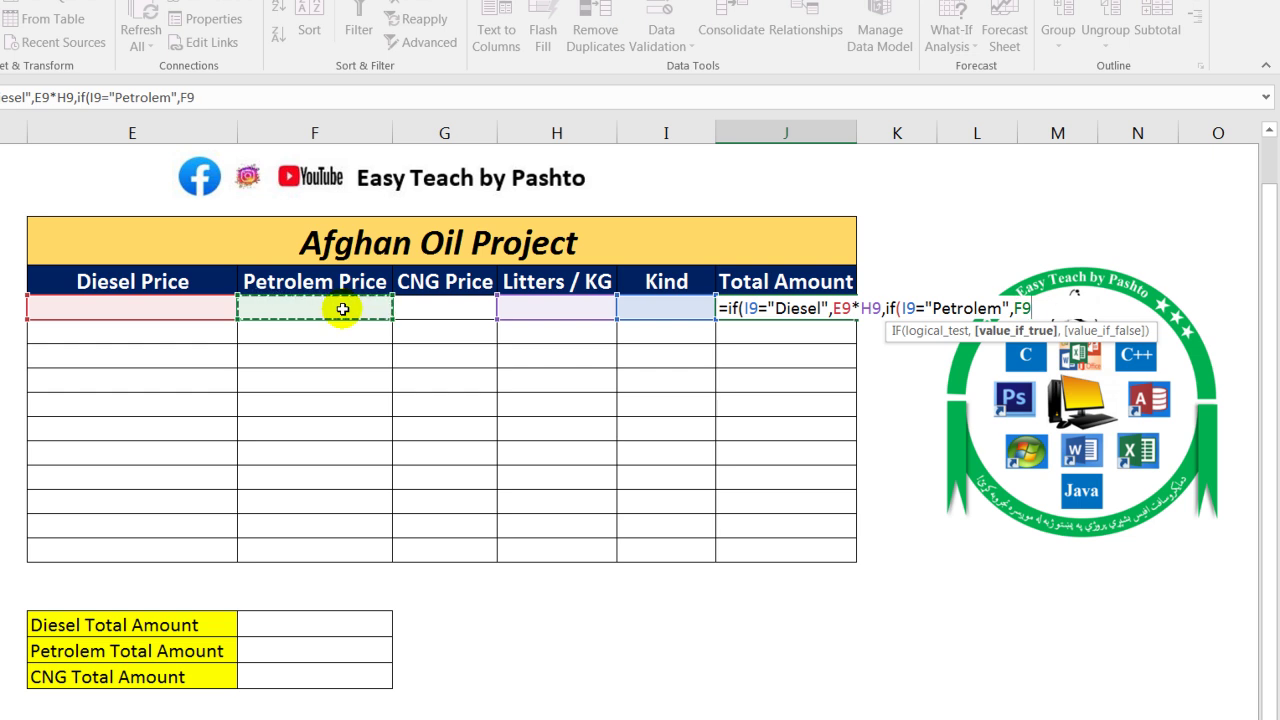
type("*")
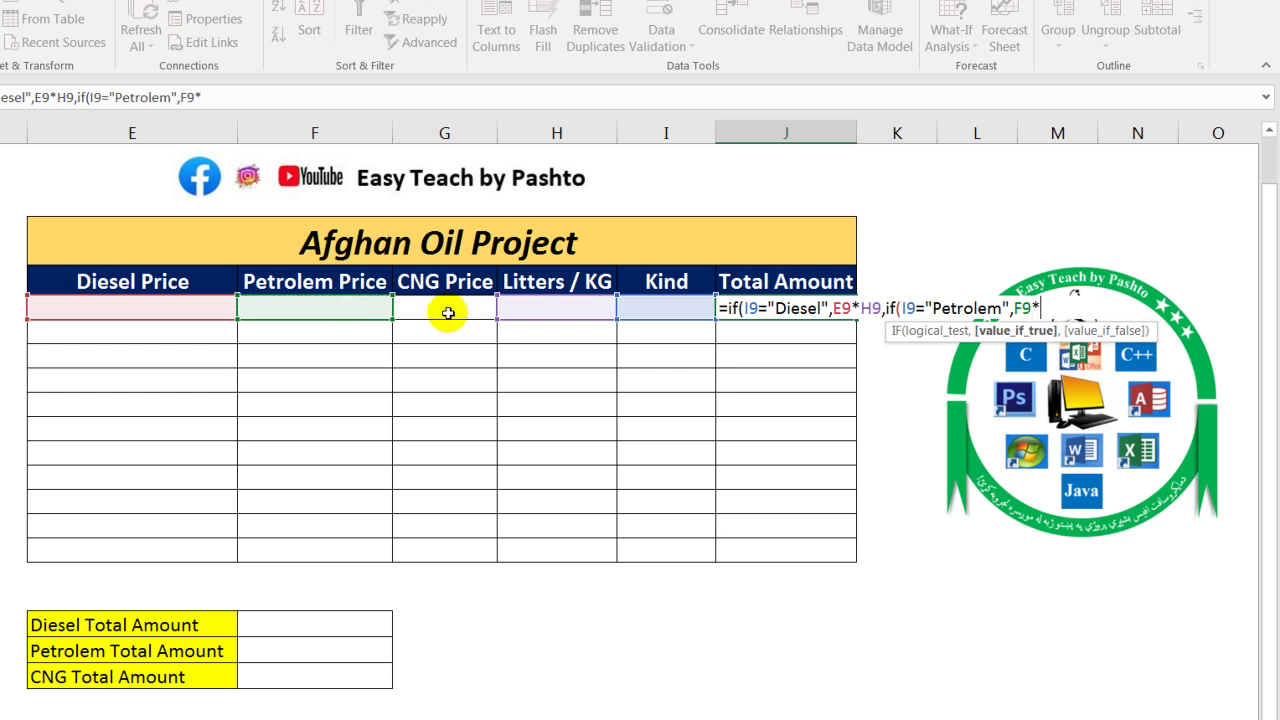
left_click(572, 310)
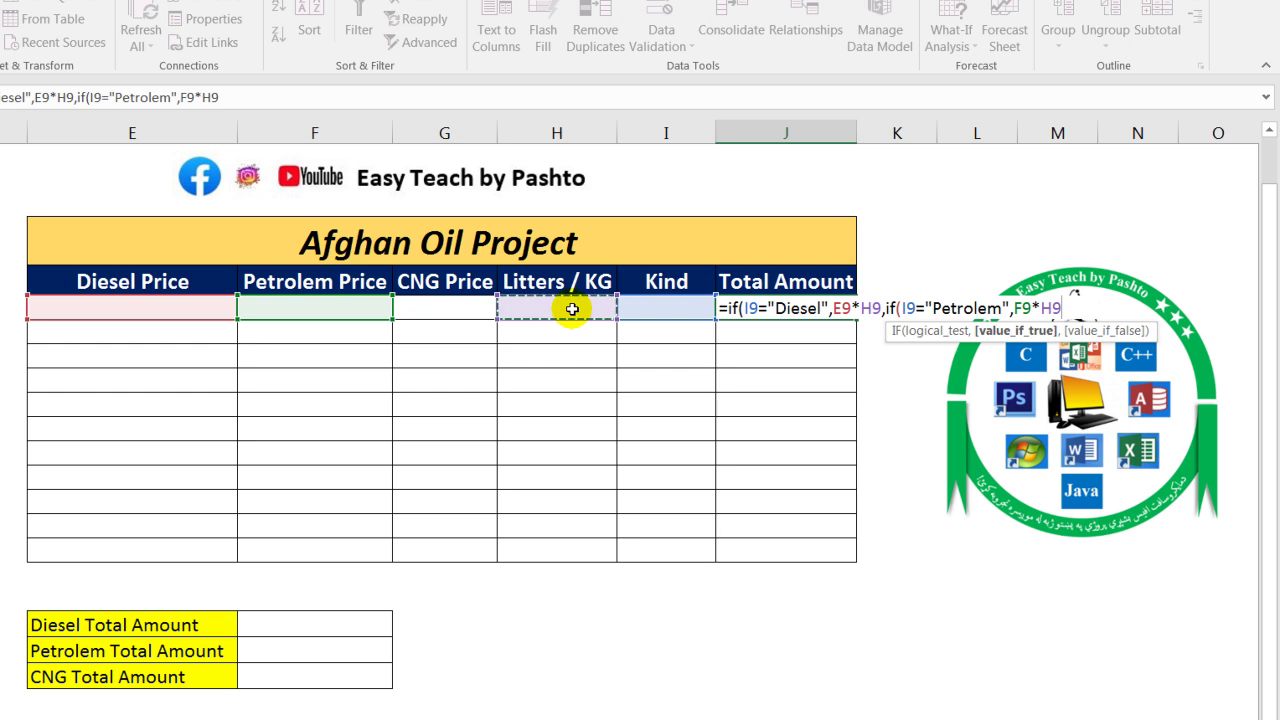
Nest a third IF returning G9*H9 when I9 is "CNG", then close all brackets and commit the J9 formula
type(",if(")
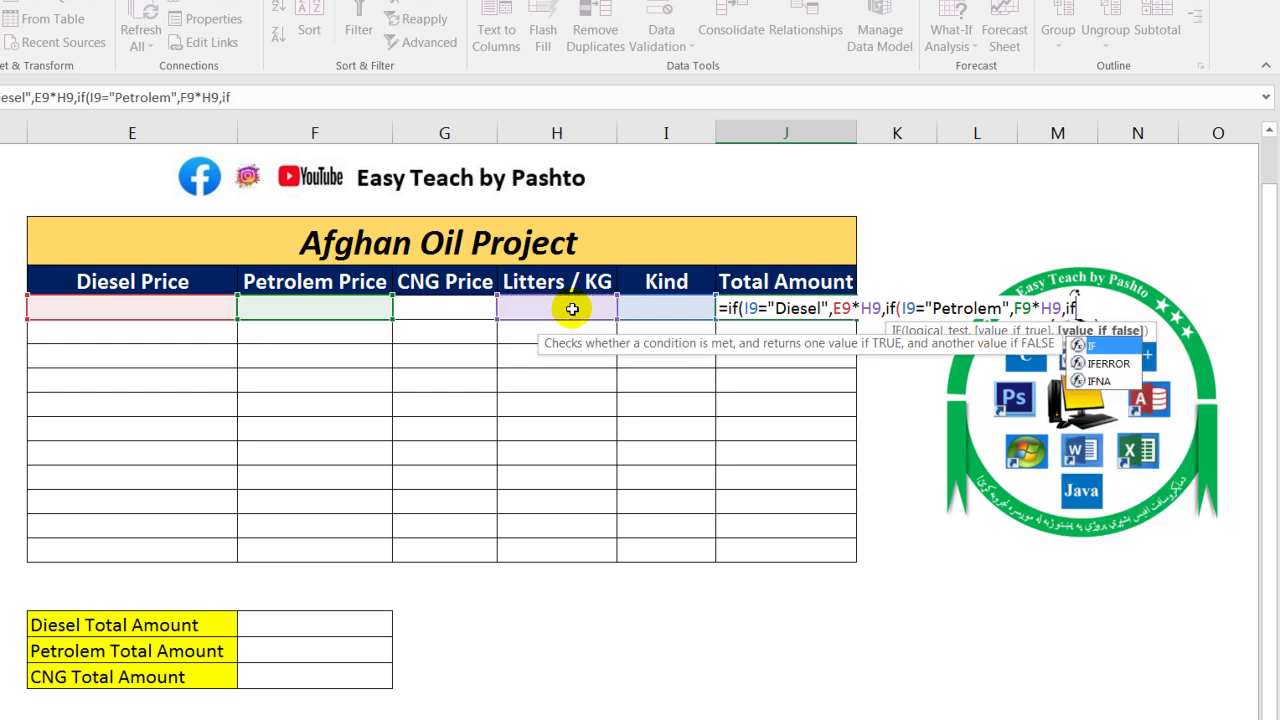
left_click(680, 310)
type("=")
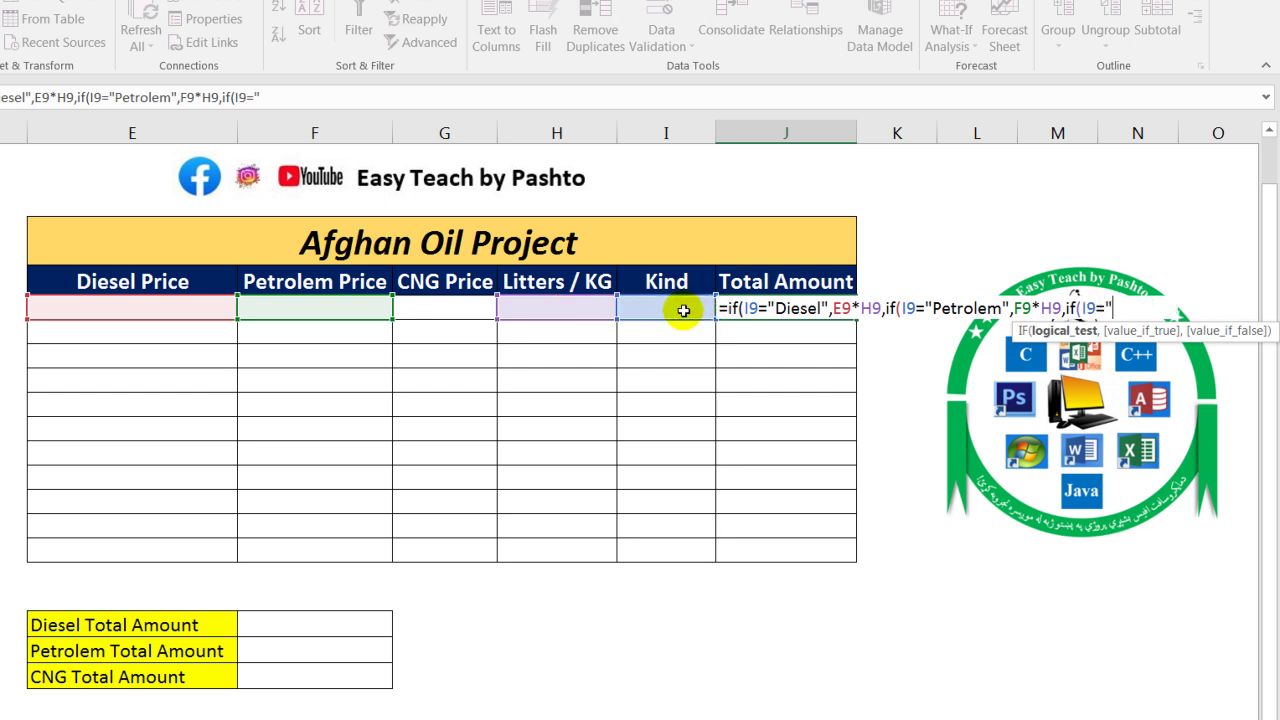
type("\"CNG\",")
left_click(463, 307)
left_click(463, 307)
type("*")
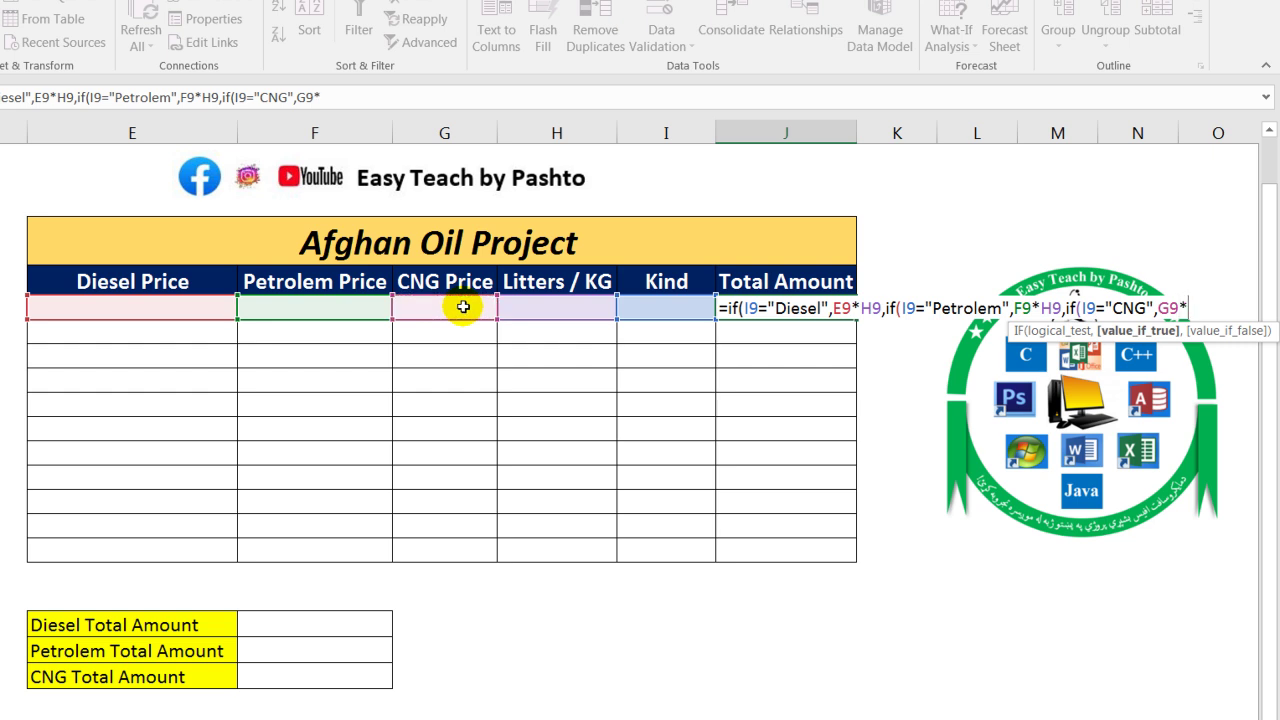
left_click(553, 310)
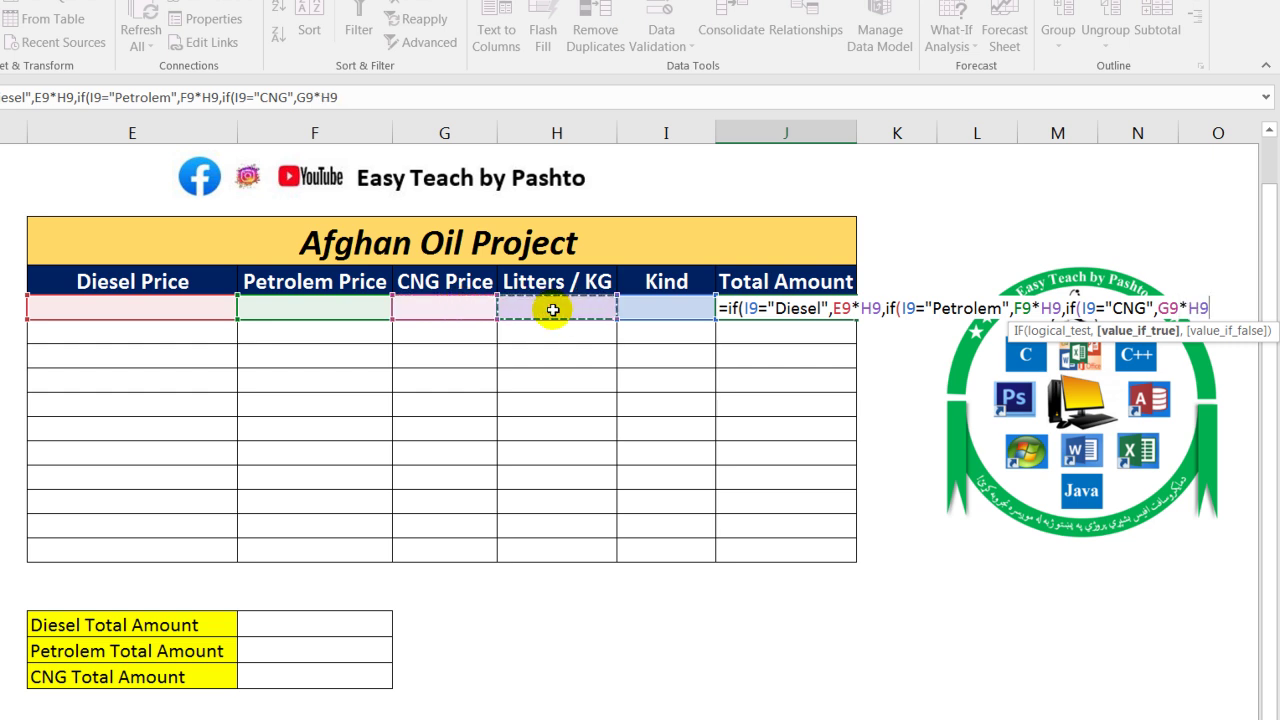
type("))")
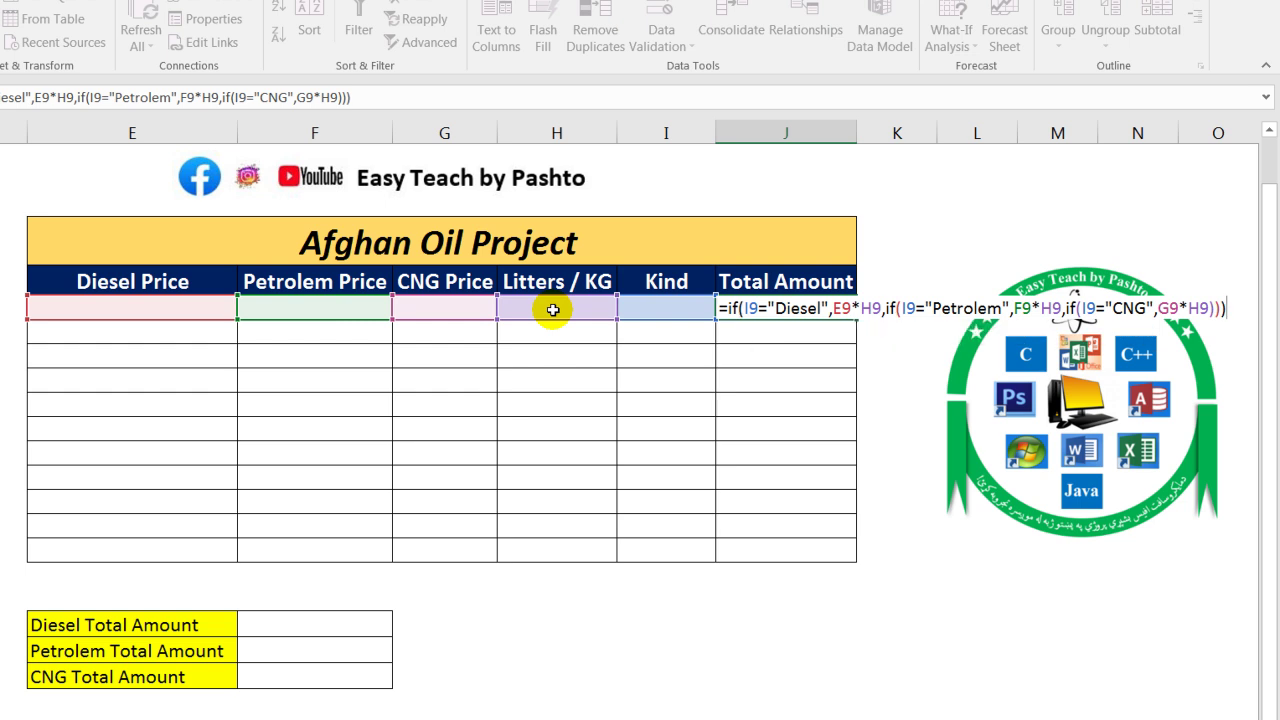
key("Return")
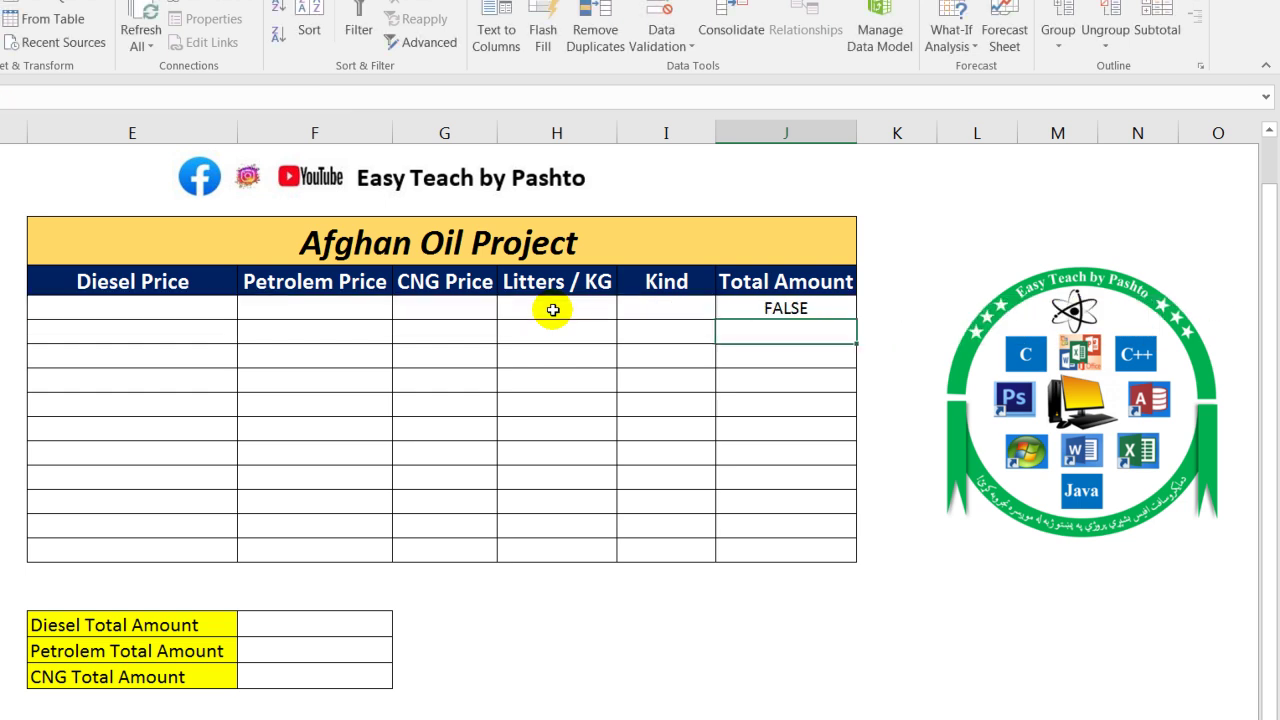
Enter a diesel price of 78, a petrolem price of 80 and a CNG price of 77 in row 9
left_click(160, 307)
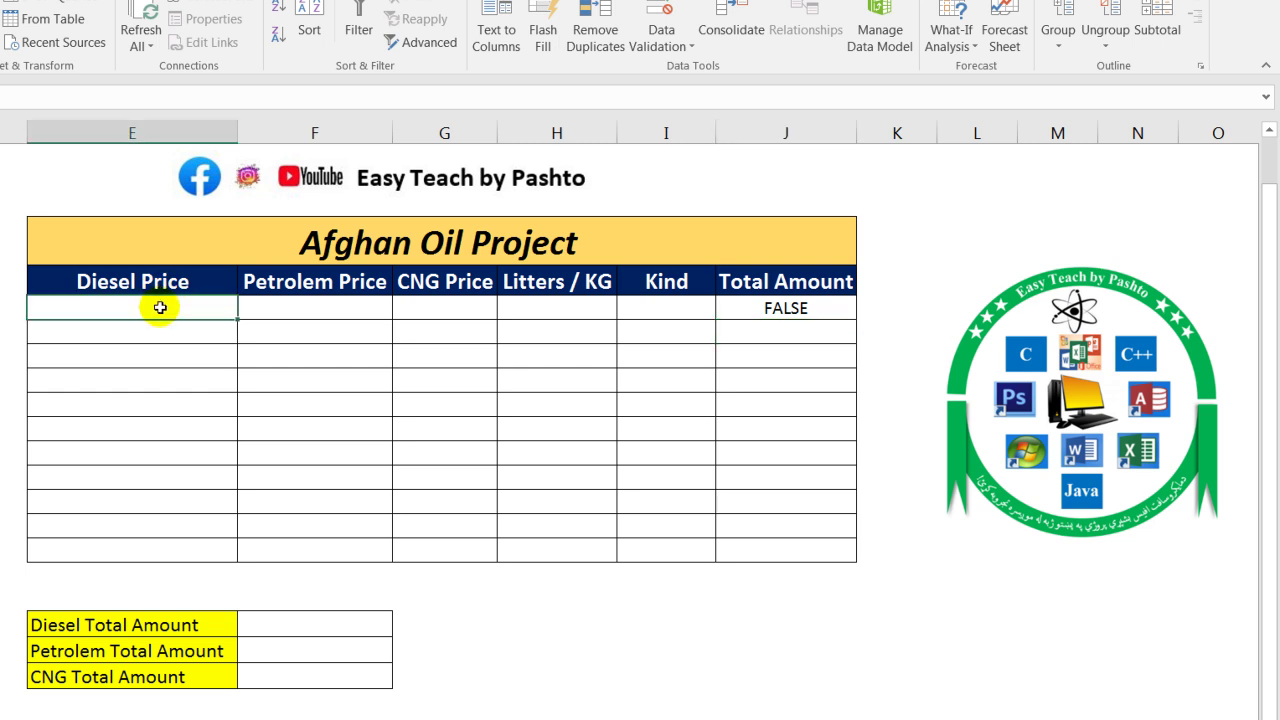
type("78")
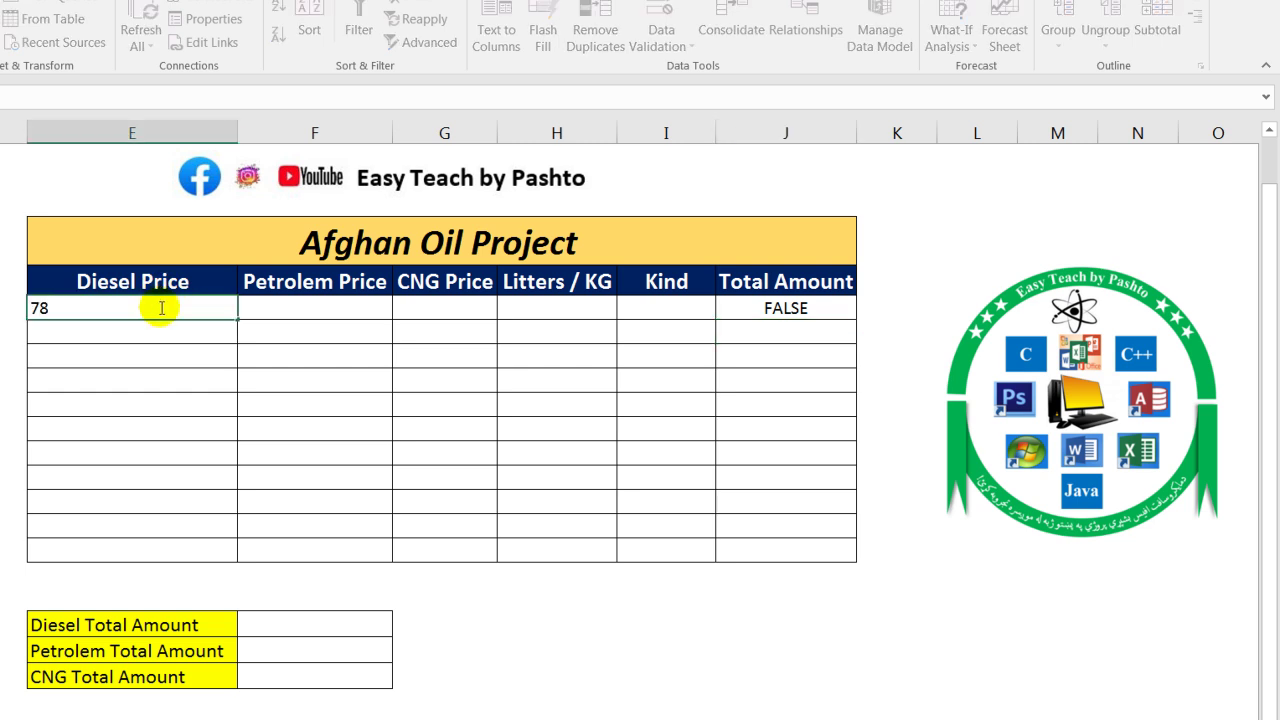
key("Tab")
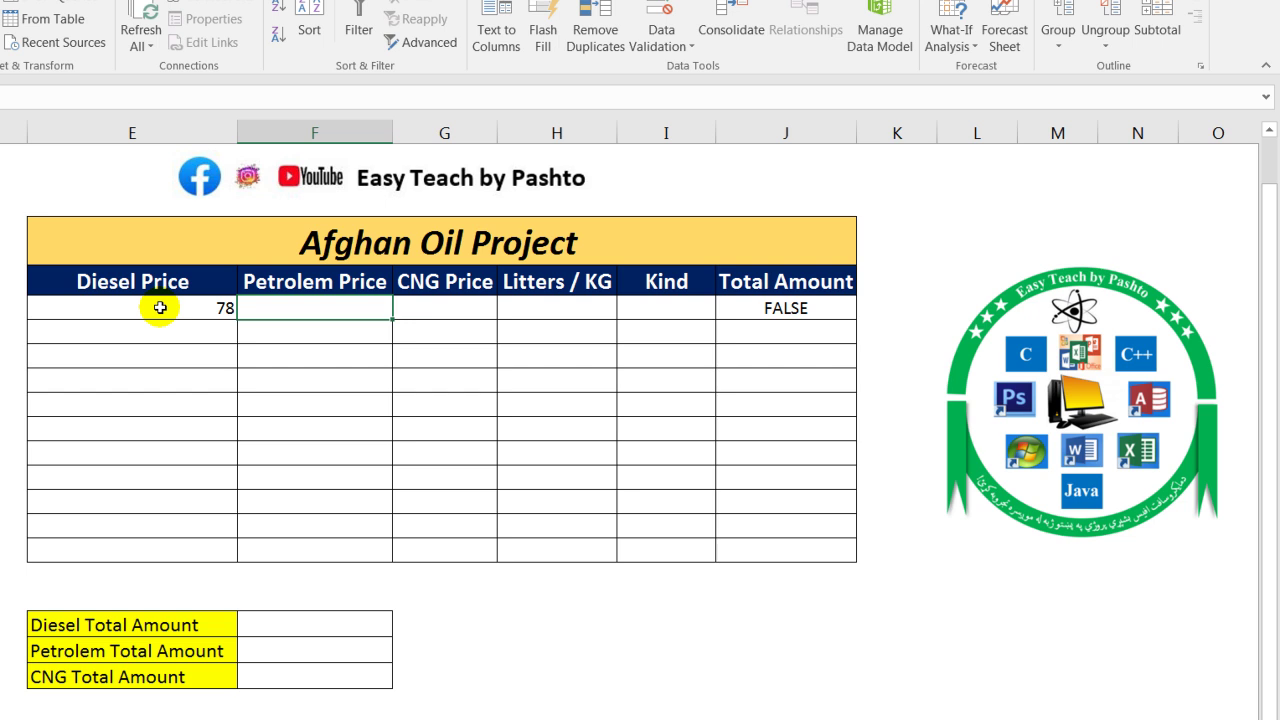
type("80")
key("Tab")
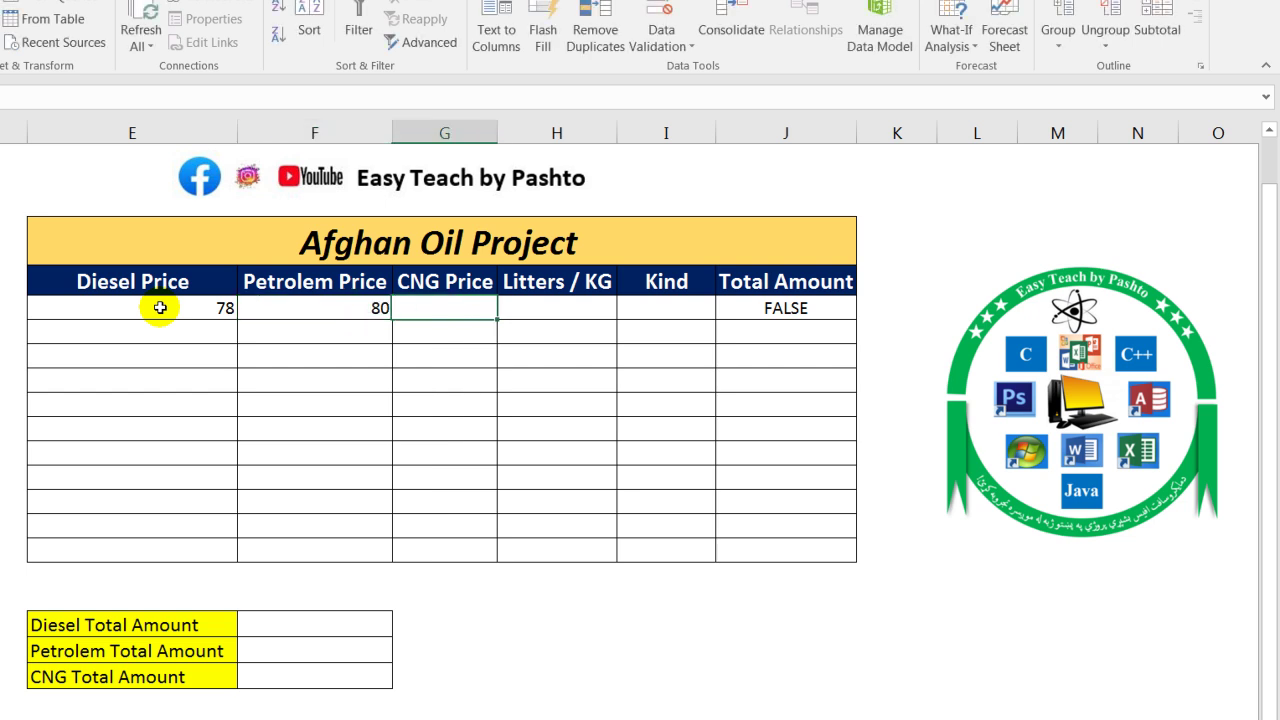
type("77")
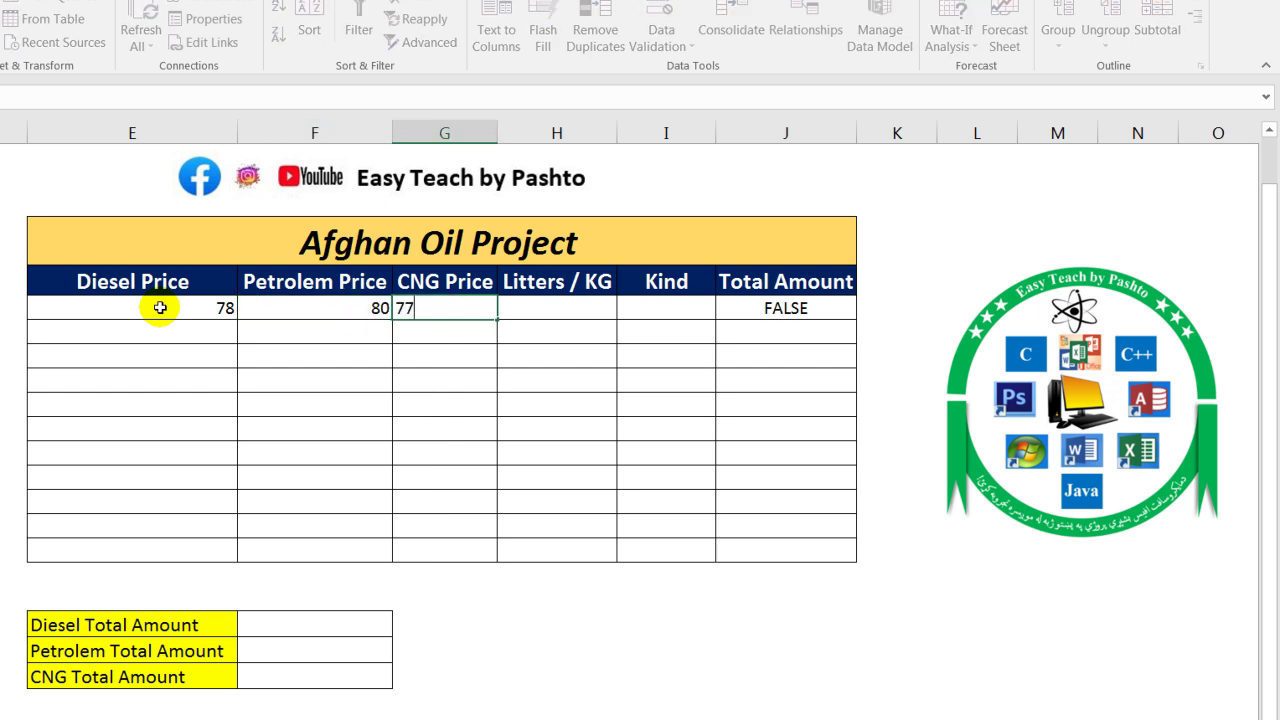
key("Tab")
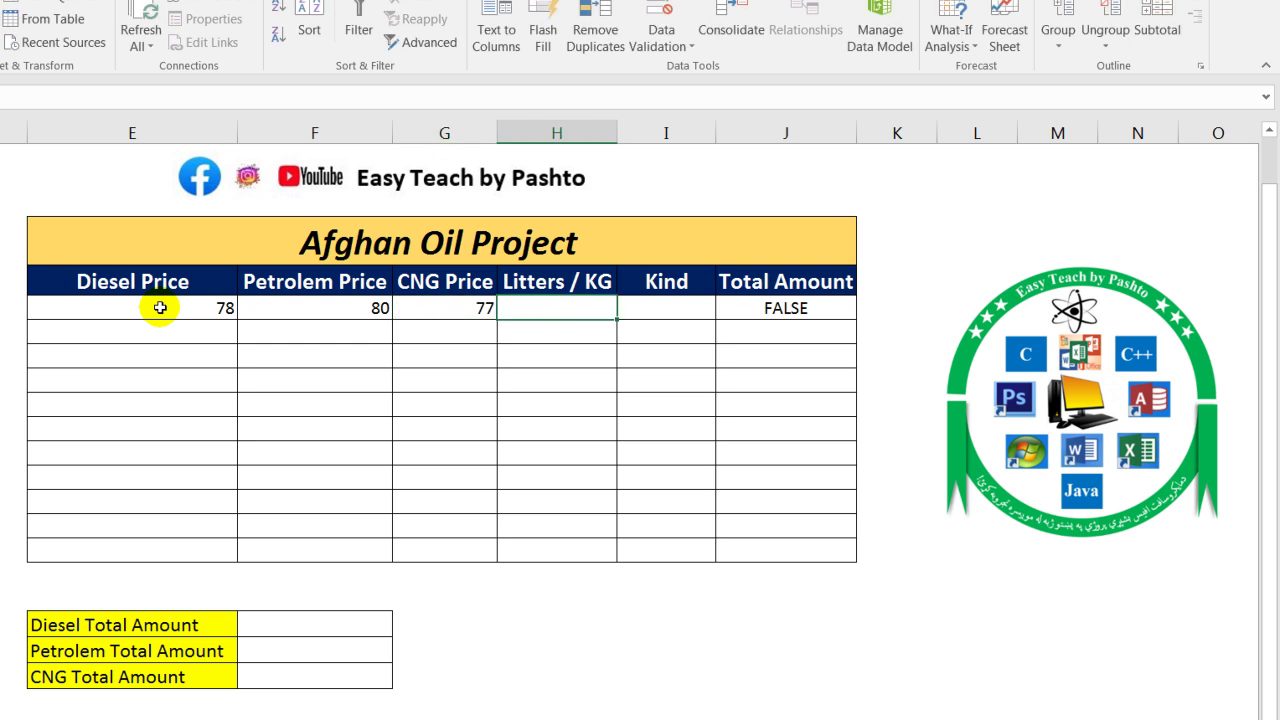
Enter 8 litters in H9 and choose Diesel as the kind in I9
type("8")
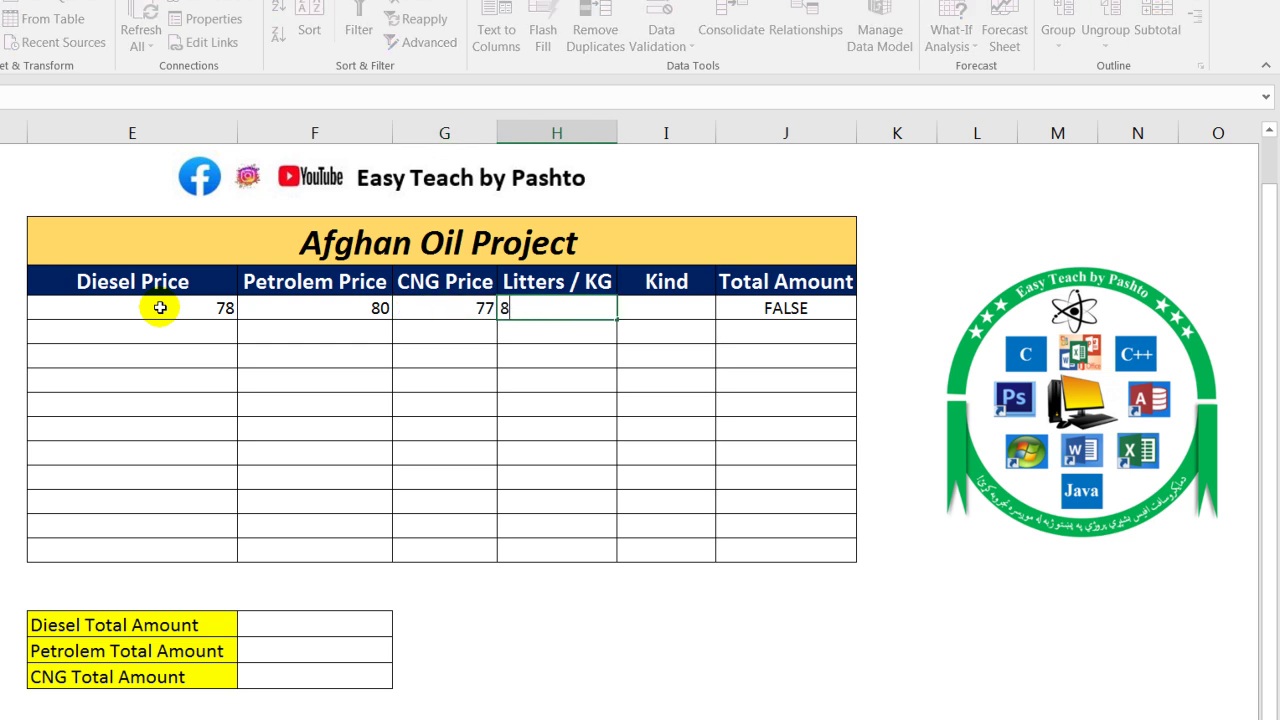
key("Tab")
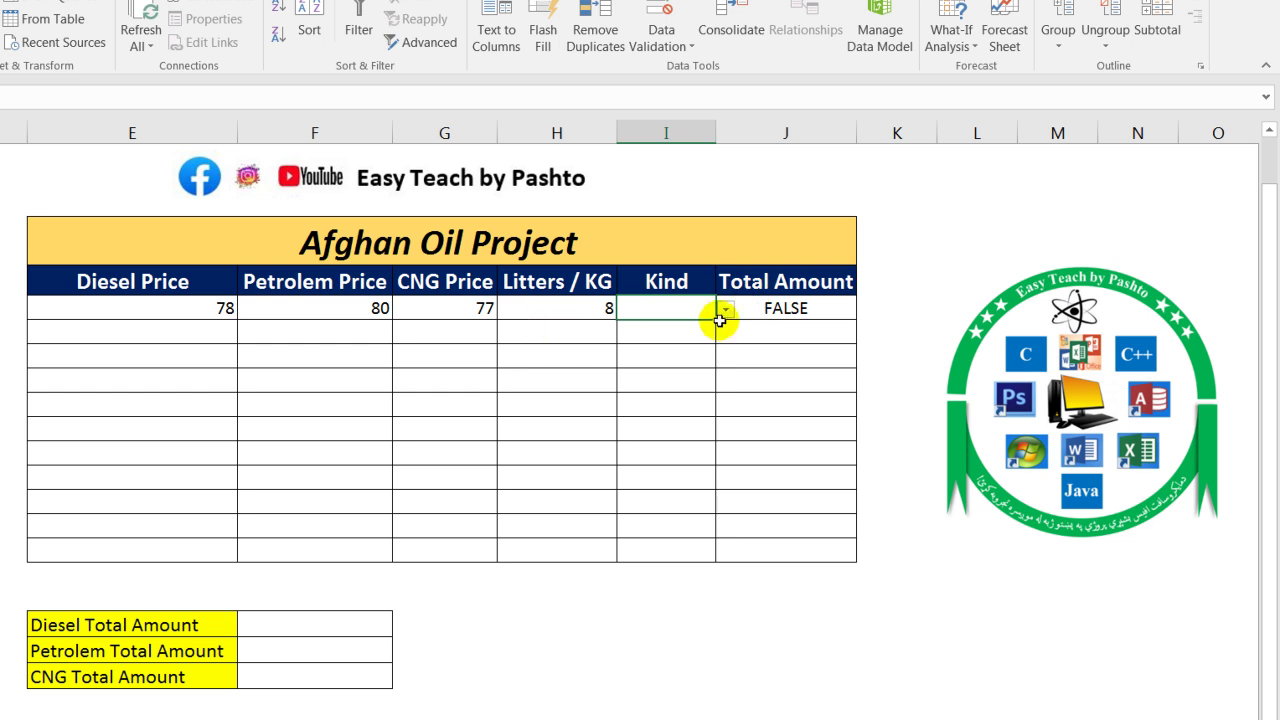
left_click(726, 312)
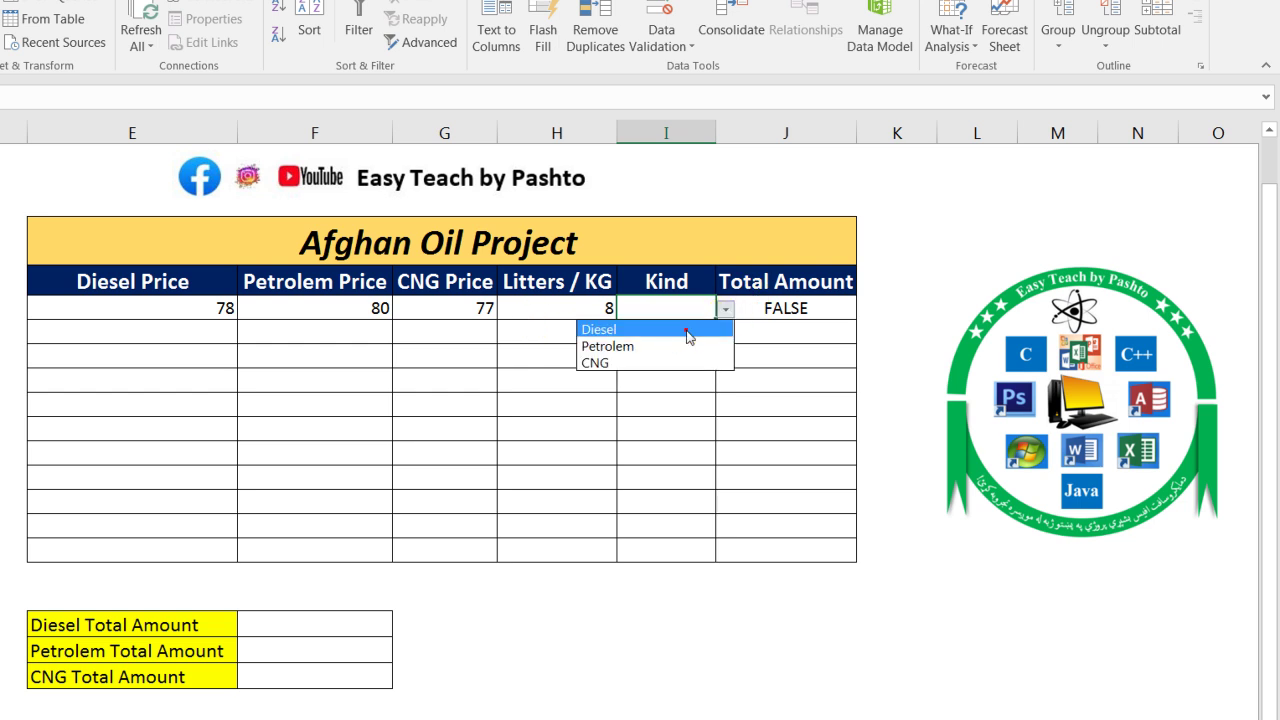
left_click(688, 332)
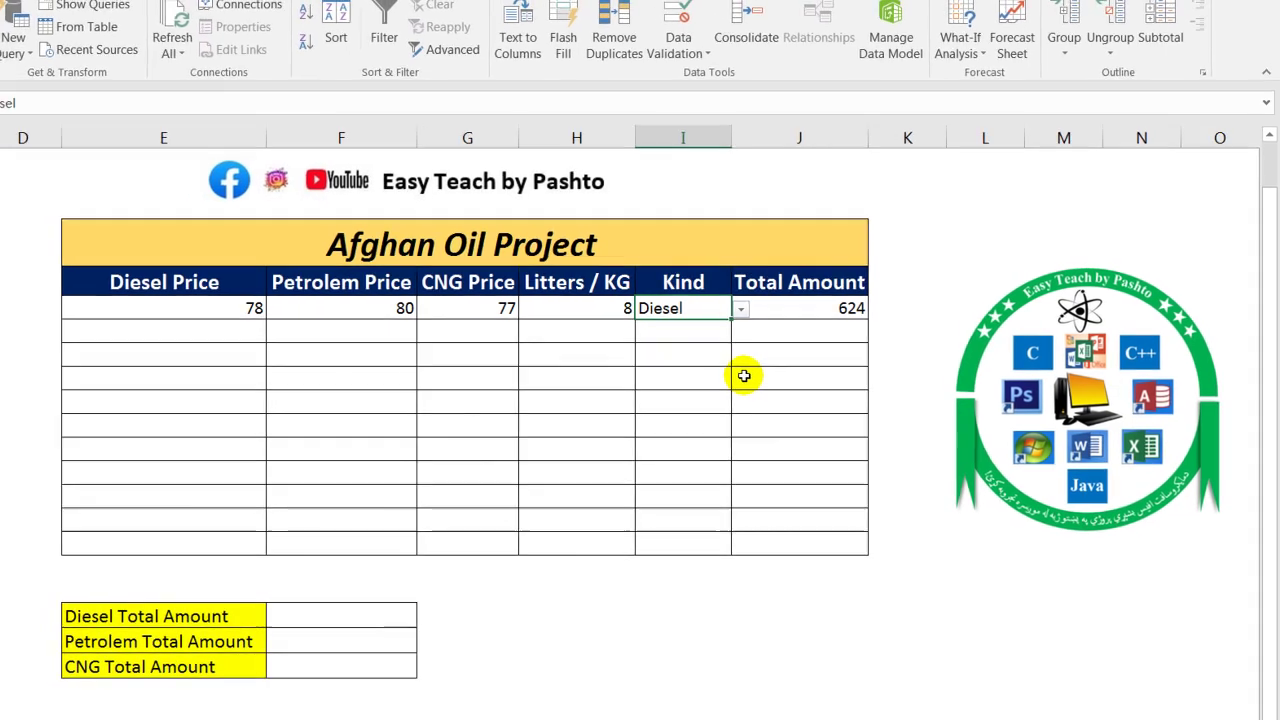
Fill the Total Amount formula from J9 down to J19
left_click(800, 308)
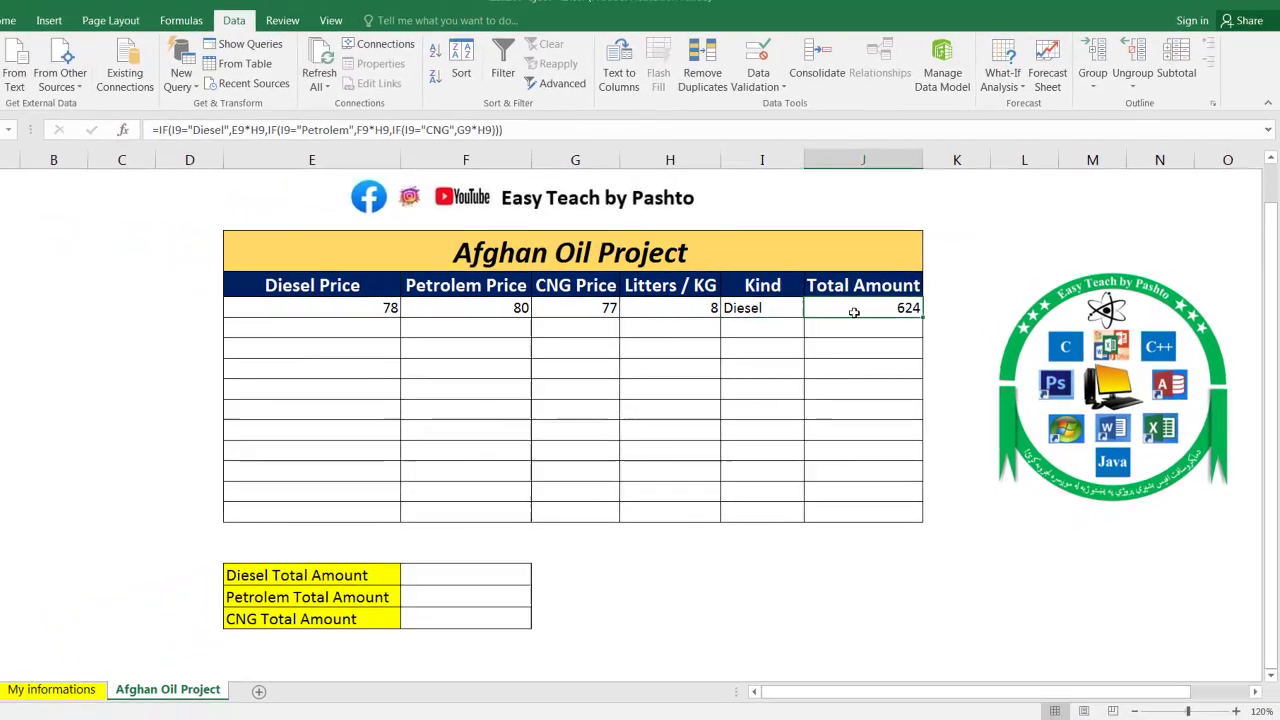
left_click_drag(867, 307, 938, 504)
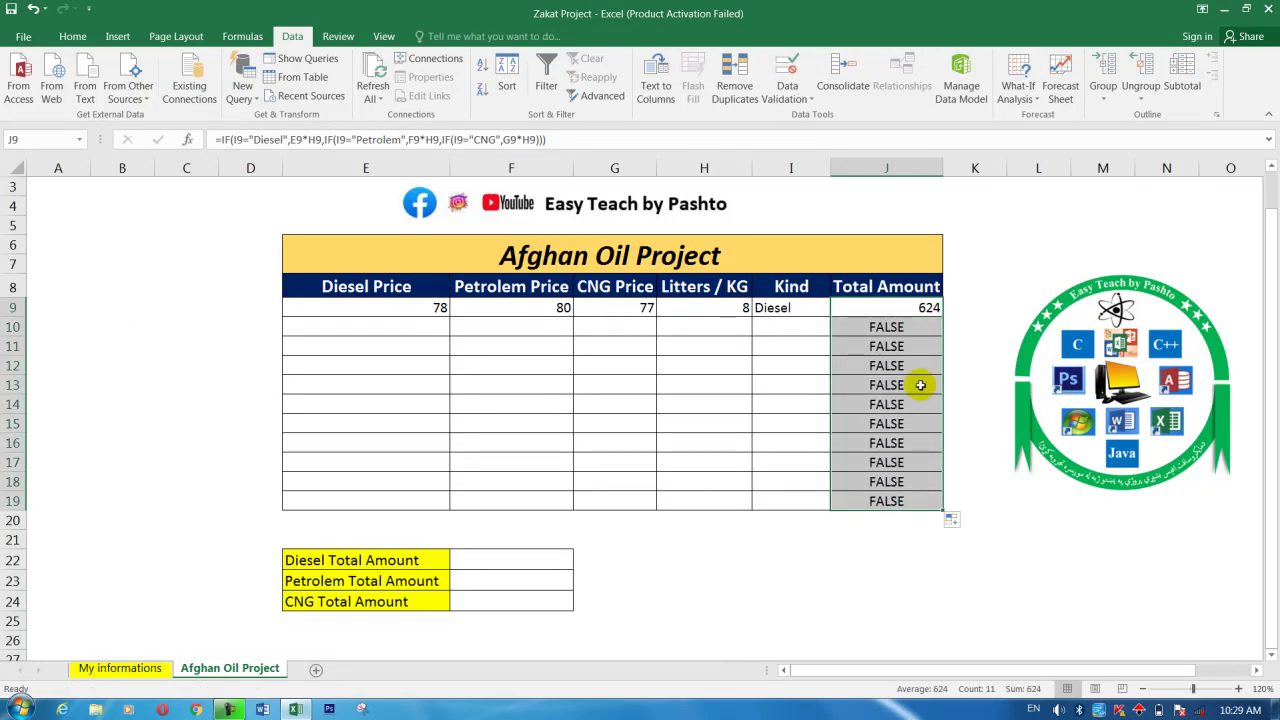
left_click(442, 342)
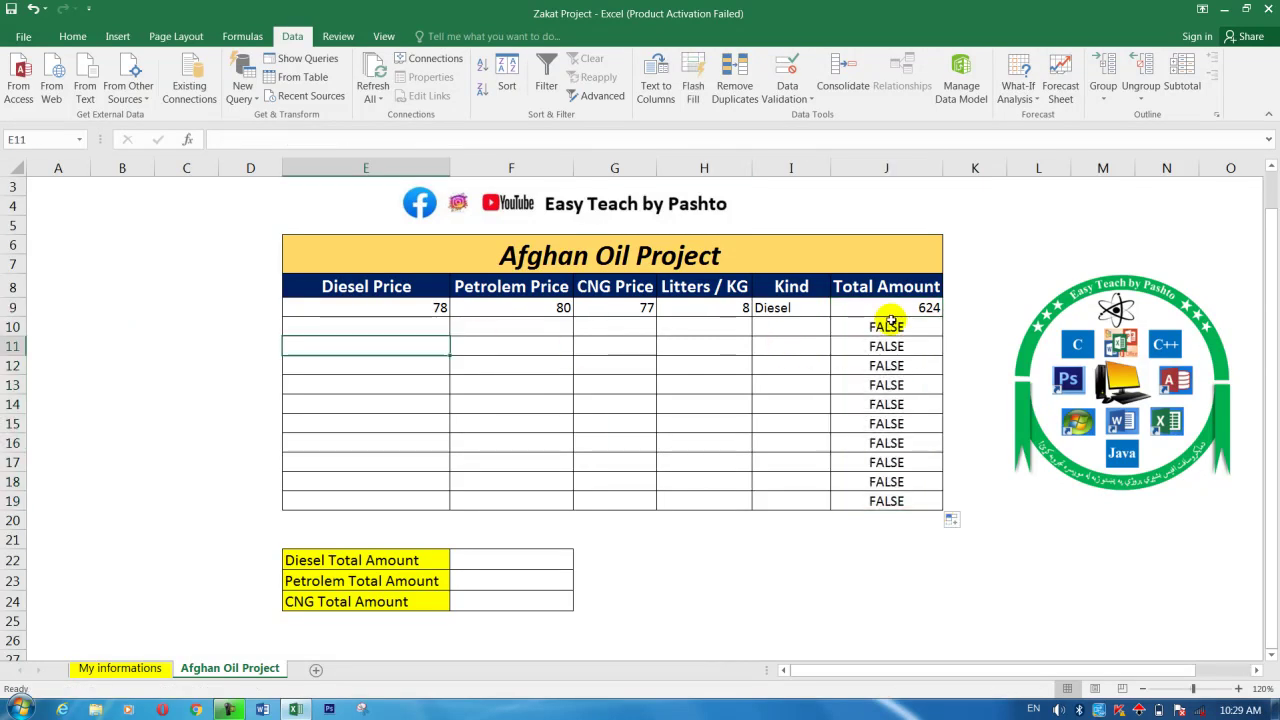
Center the Total Amount cells J9:J19 horizontally
left_click_drag(884, 309, 884, 499)
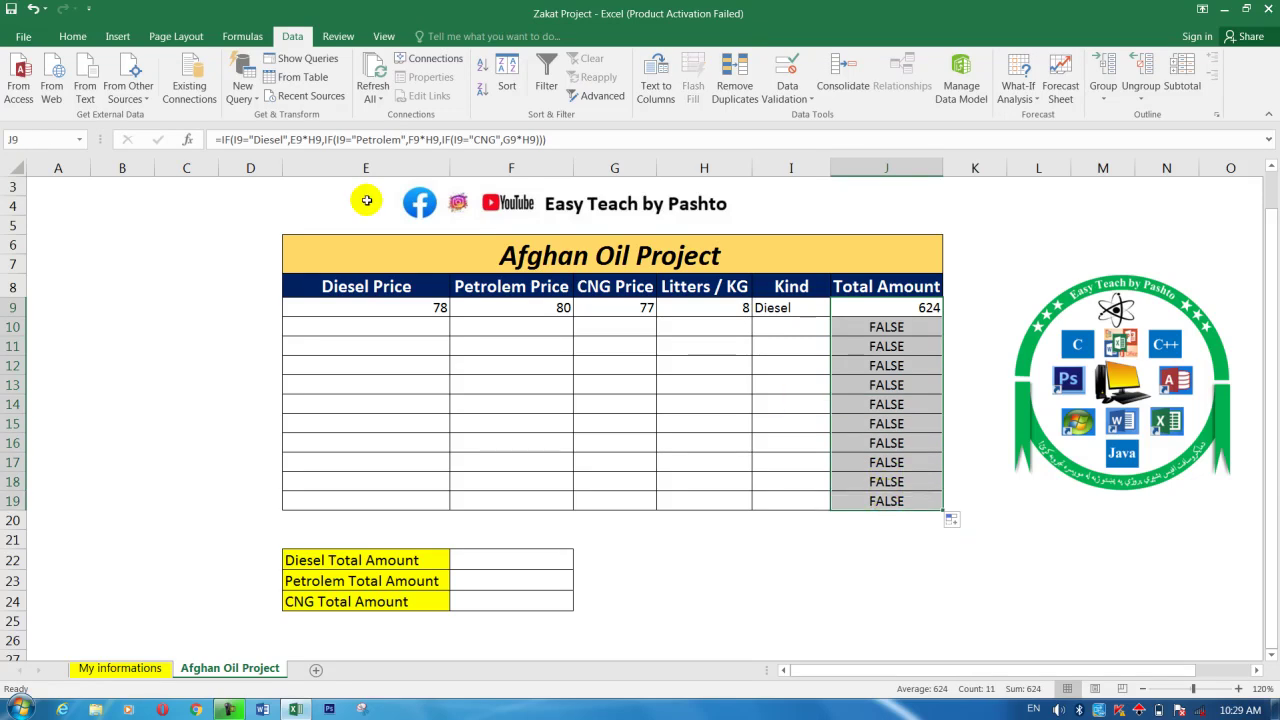
left_click(73, 37)
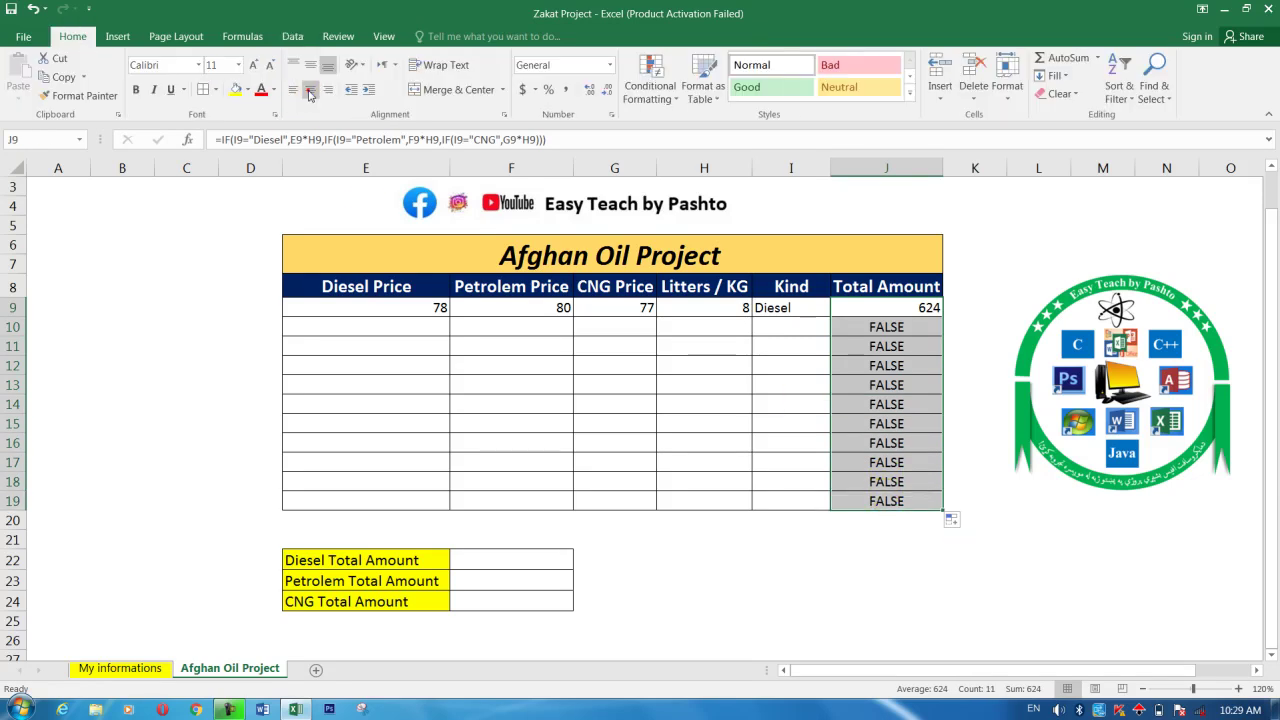
left_click(310, 91)
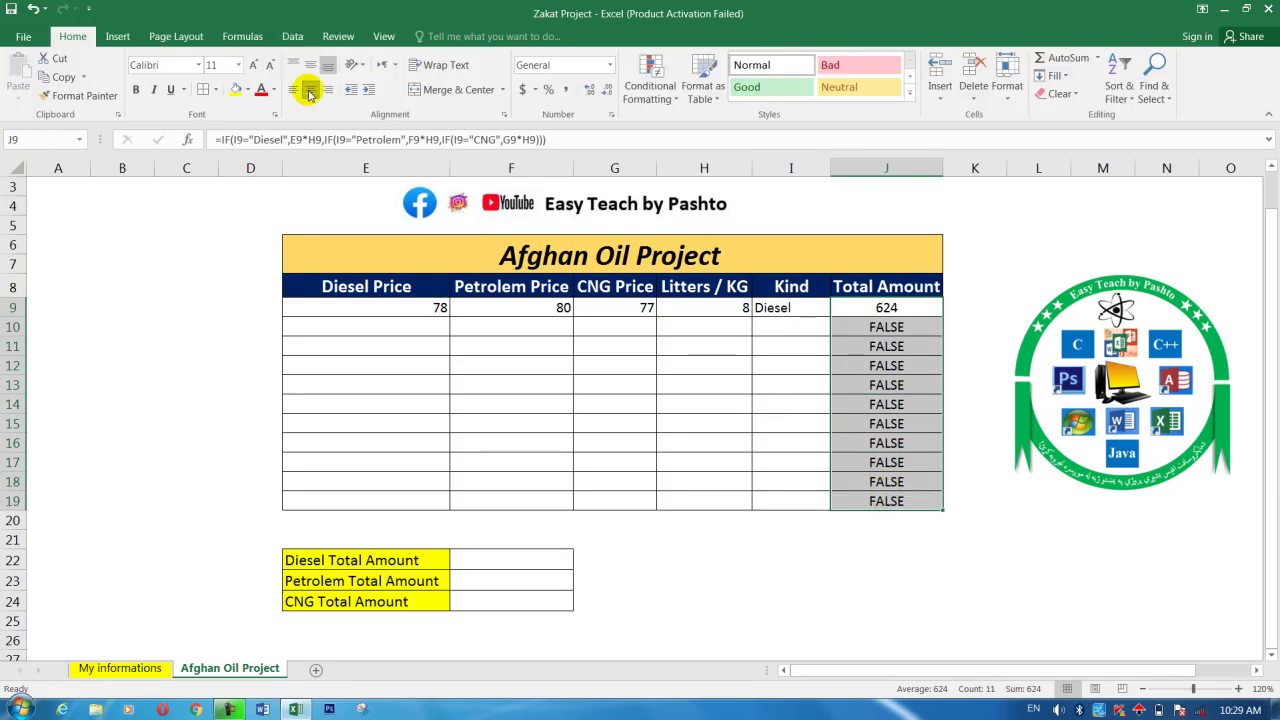
Copy the row 9 diesel, petrolem and CNG prices down their columns to row 19
left_click(441, 320)
left_click(438, 308)
left_click_drag(449, 317, 437, 503)
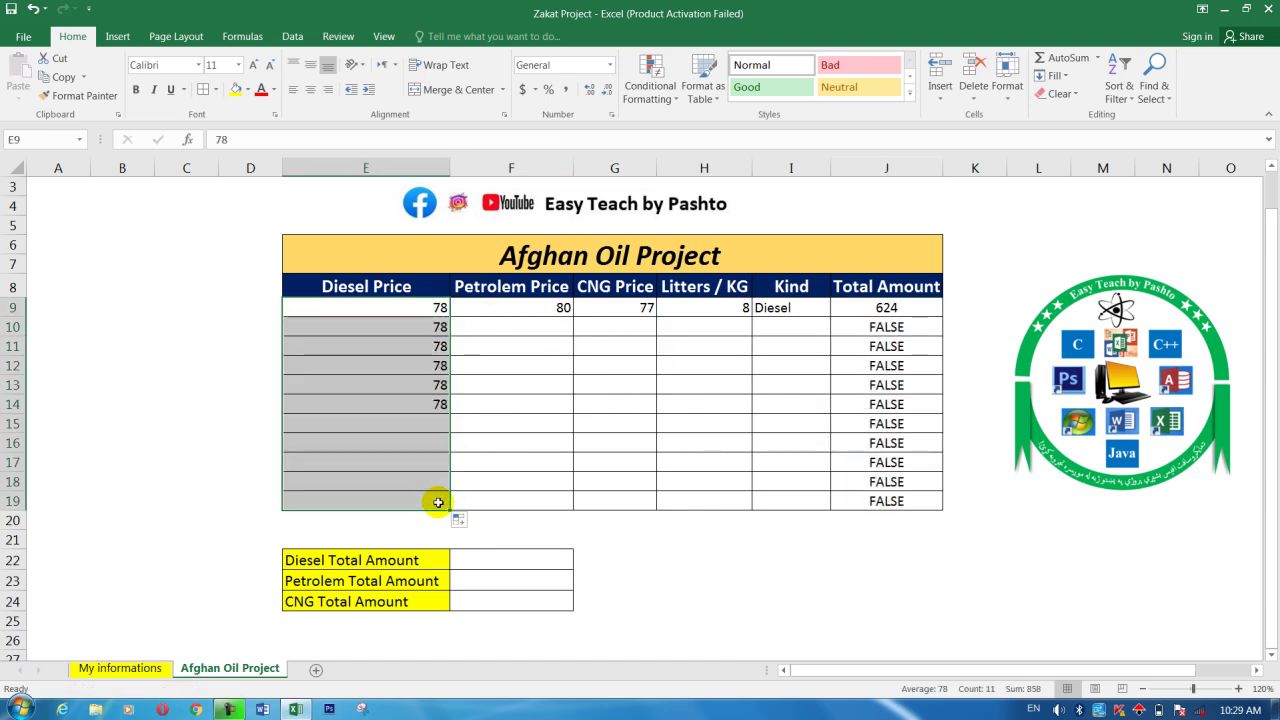
left_click(563, 308)
left_click_drag(571, 317, 569, 503)
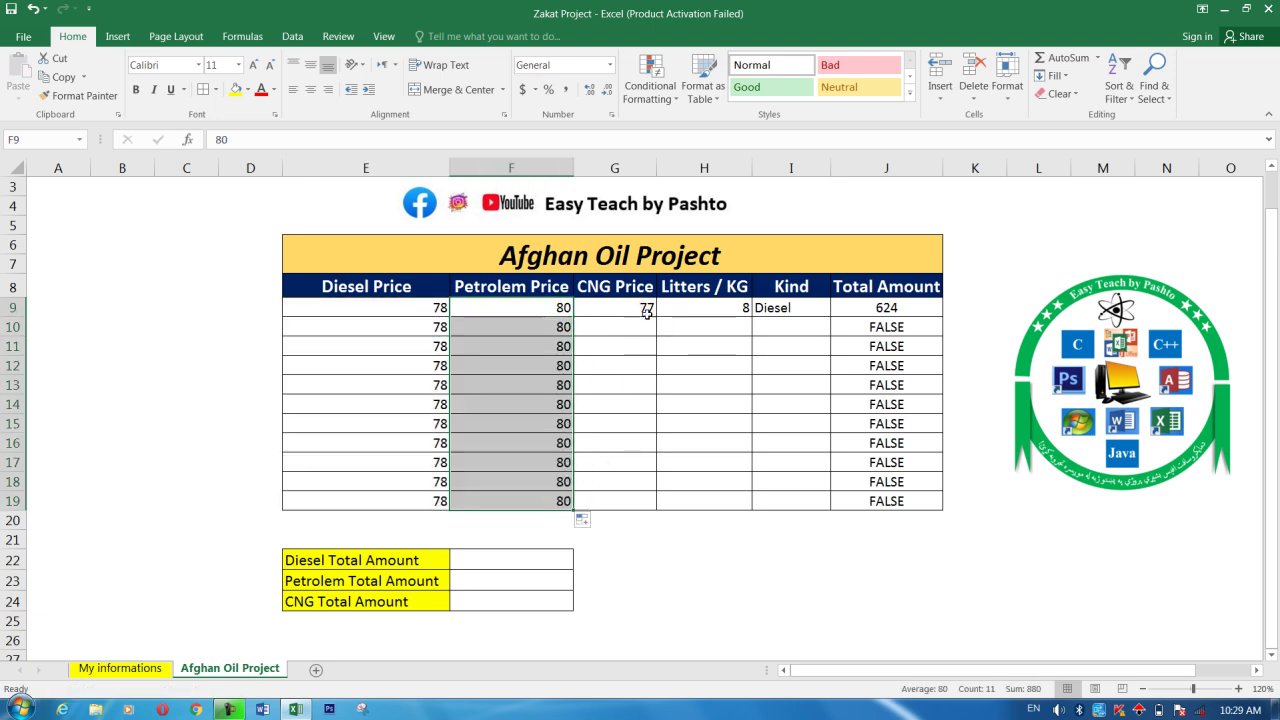
left_click(648, 312)
left_click_drag(656, 316, 652, 496)
Copy the Litters / KG value in H9 and the kind in I9 down to row 19
left_click(728, 312)
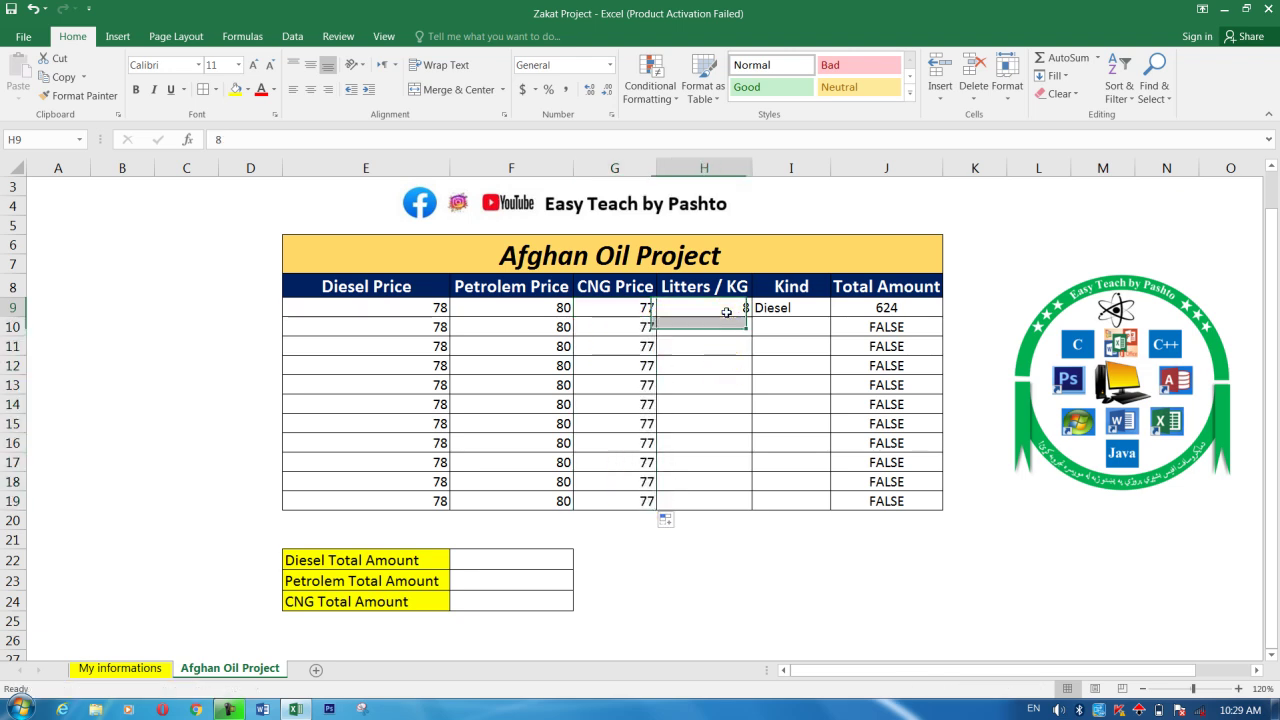
left_click_drag(744, 404, 746, 505)
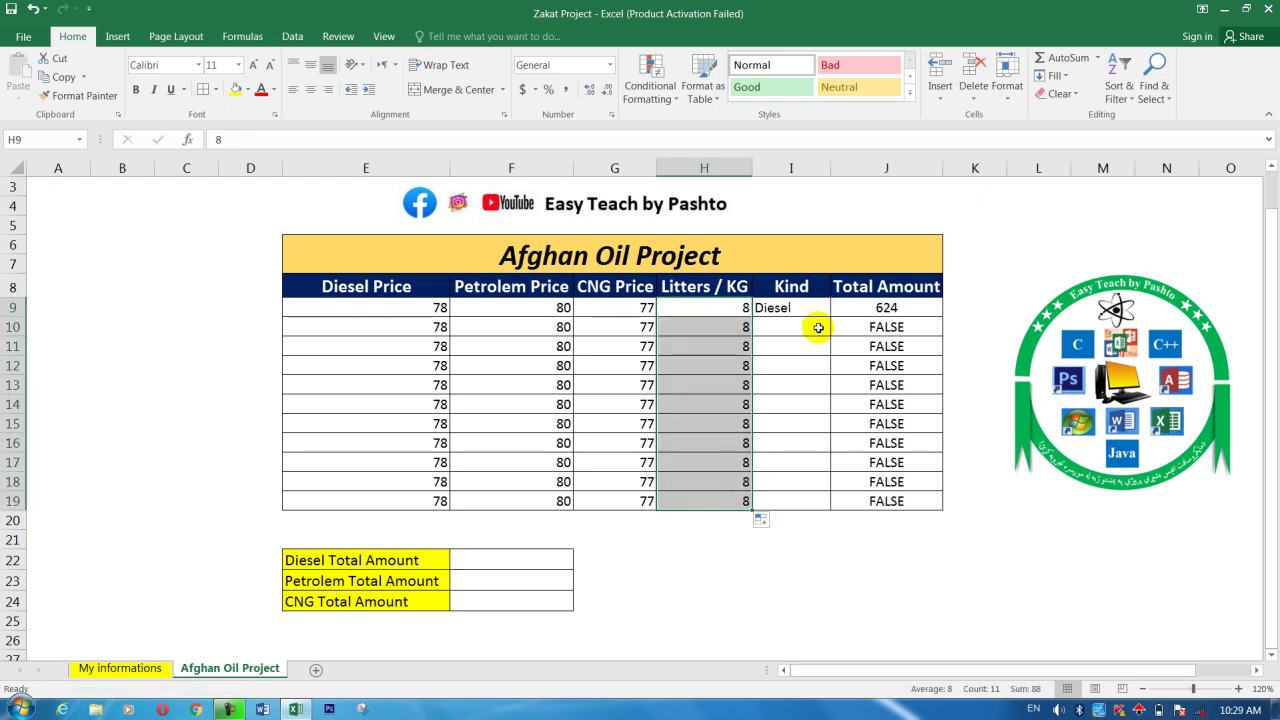
left_click(820, 328)
left_click(826, 314)
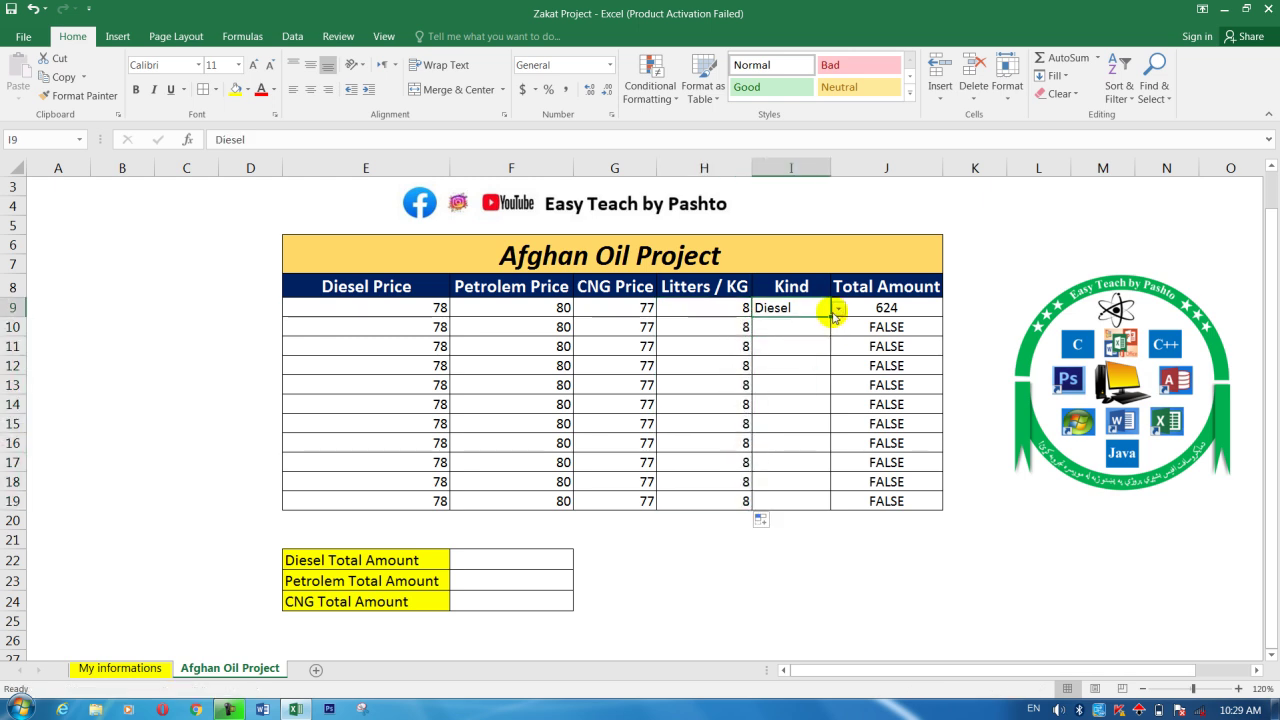
left_click_drag(829, 316, 819, 508)
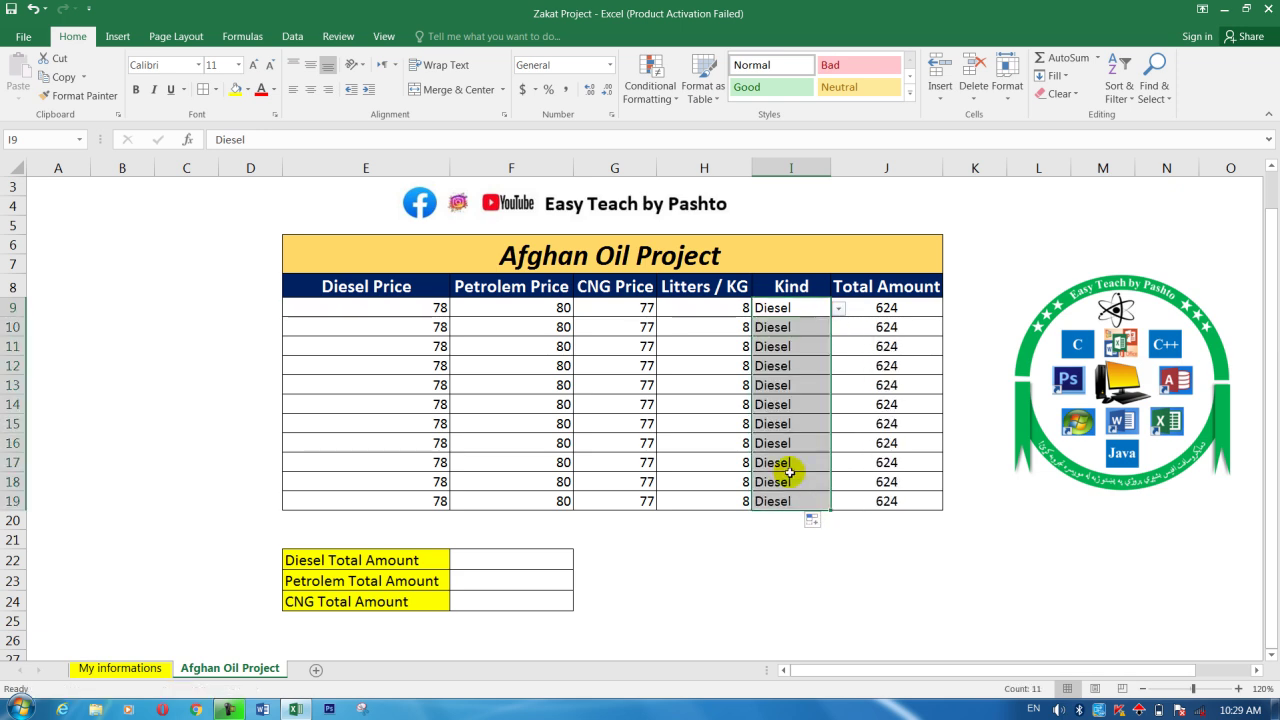
Center the price and litters cells E9:H19 and the Kind cells I9:I19 horizontally
left_click_drag(347, 311, 730, 497)
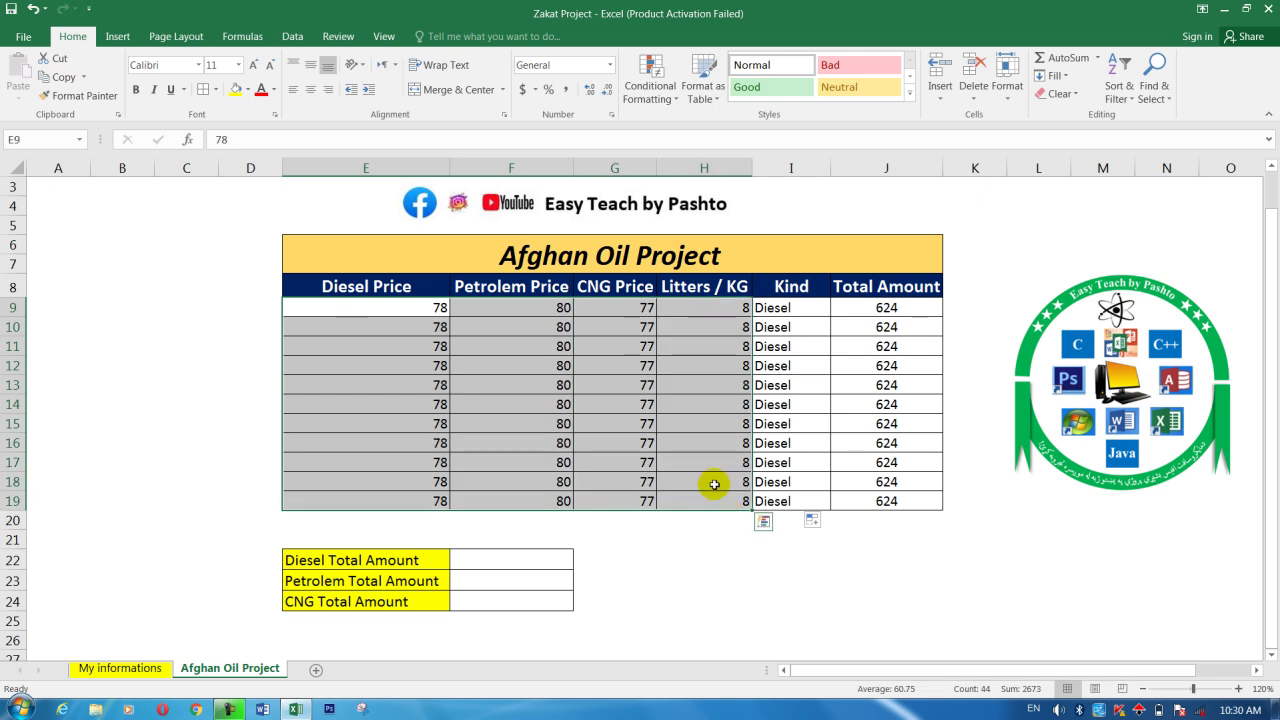
left_click(313, 90)
left_click(803, 306)
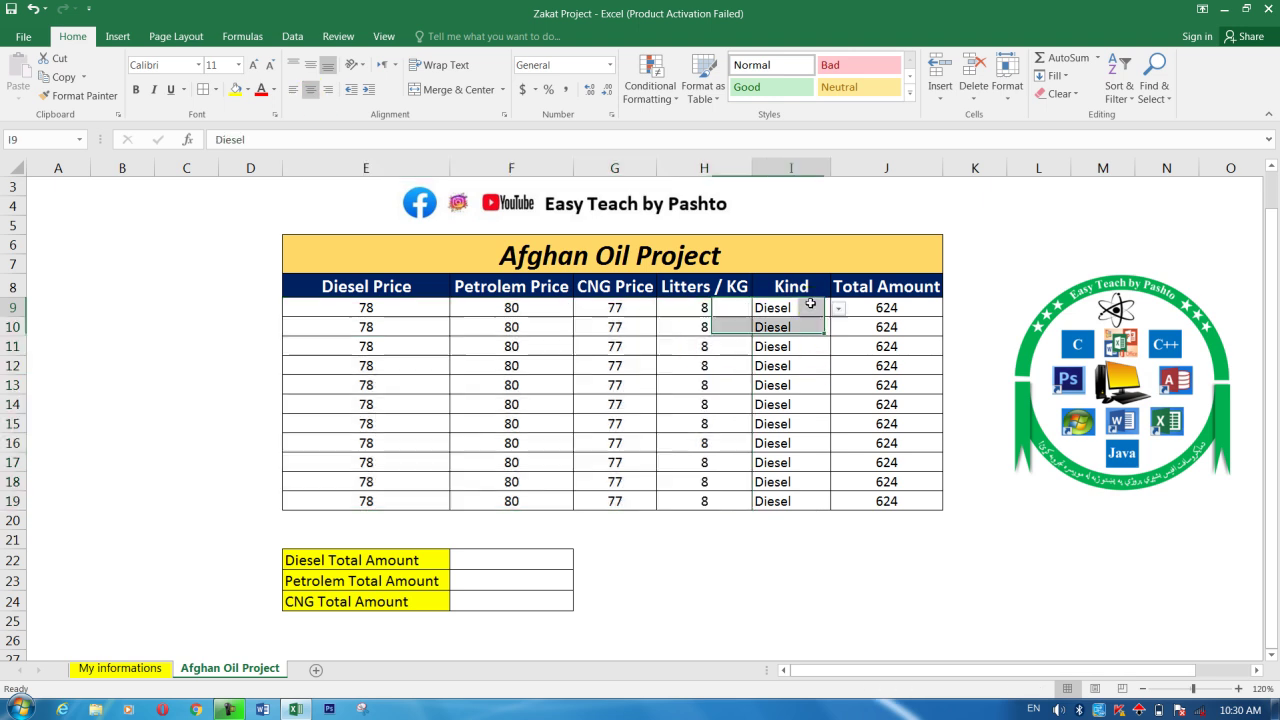
left_click_drag(803, 306, 797, 503)
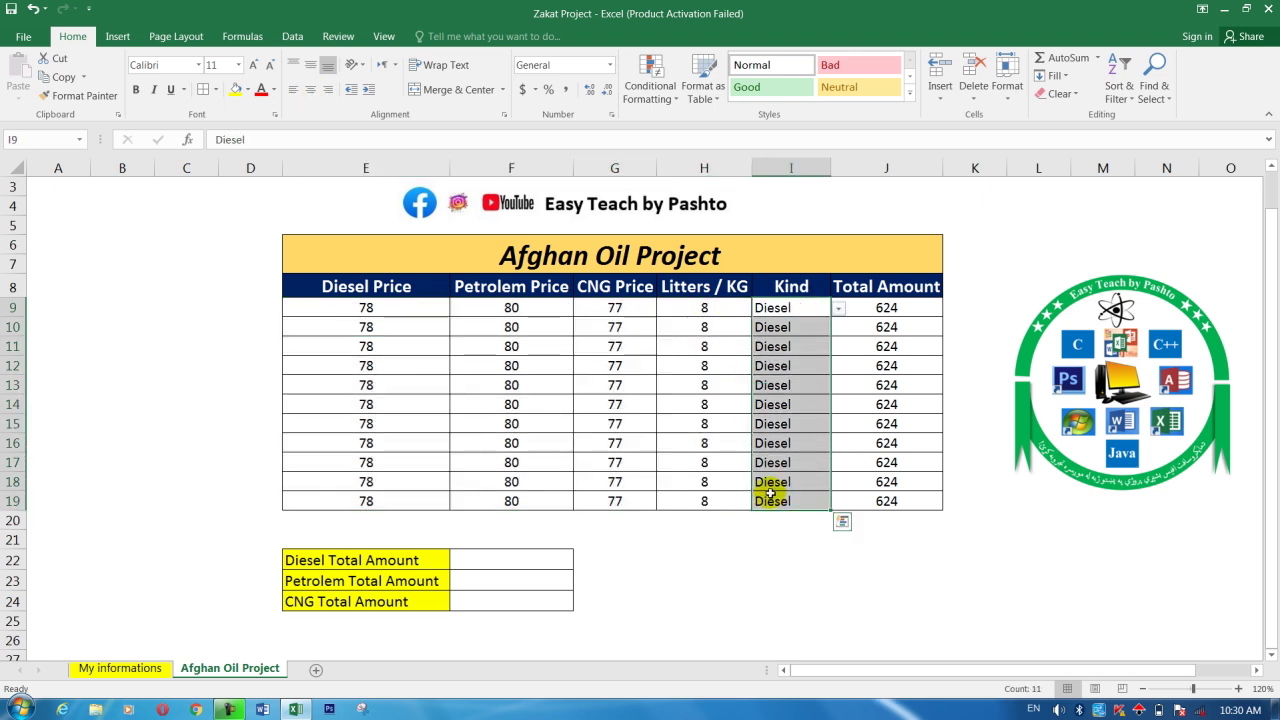
left_click(311, 89)
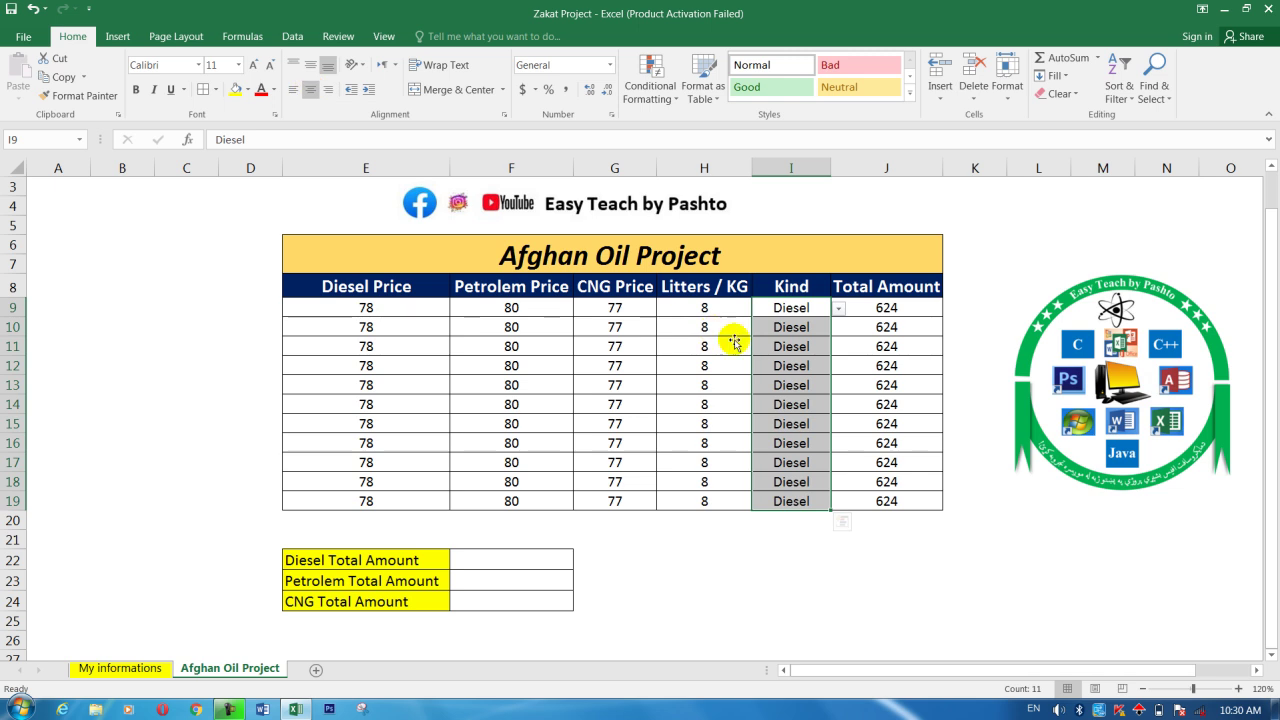
left_click(949, 484)
left_click(809, 468)
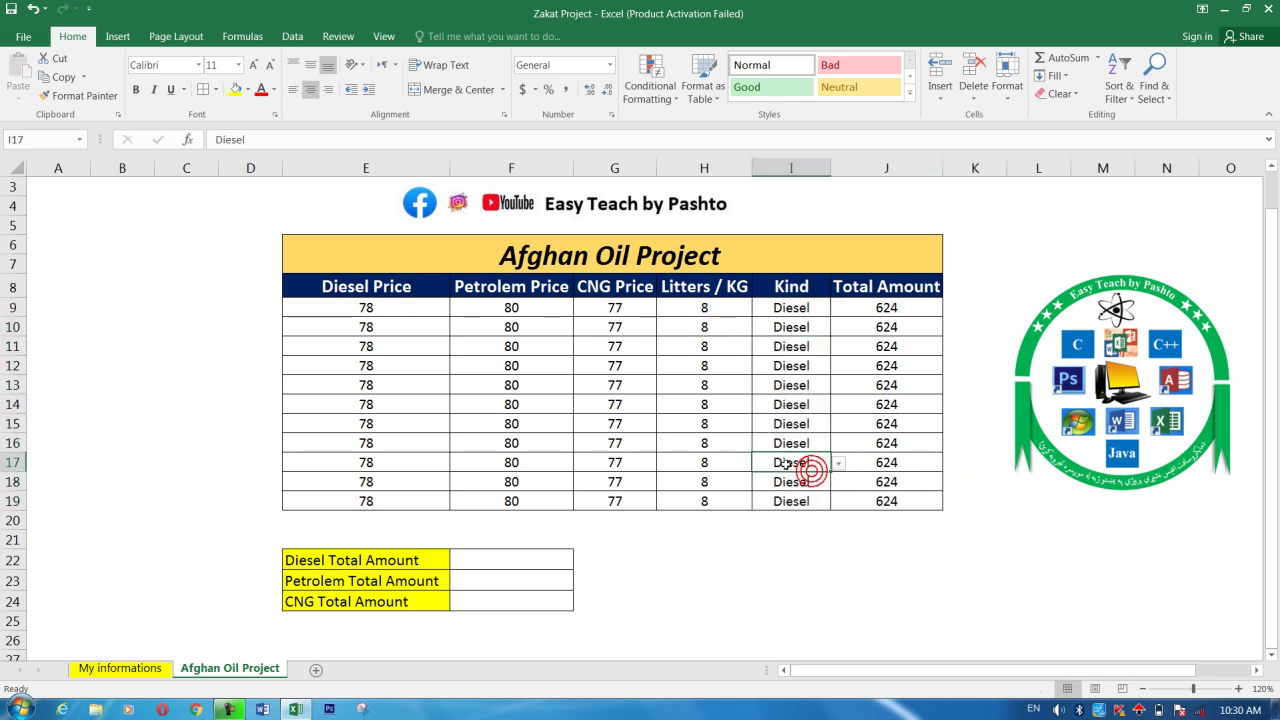
Set the Litters / KG in H13 to 1000 and change the kind in I13 to CNG
left_click(705, 388)
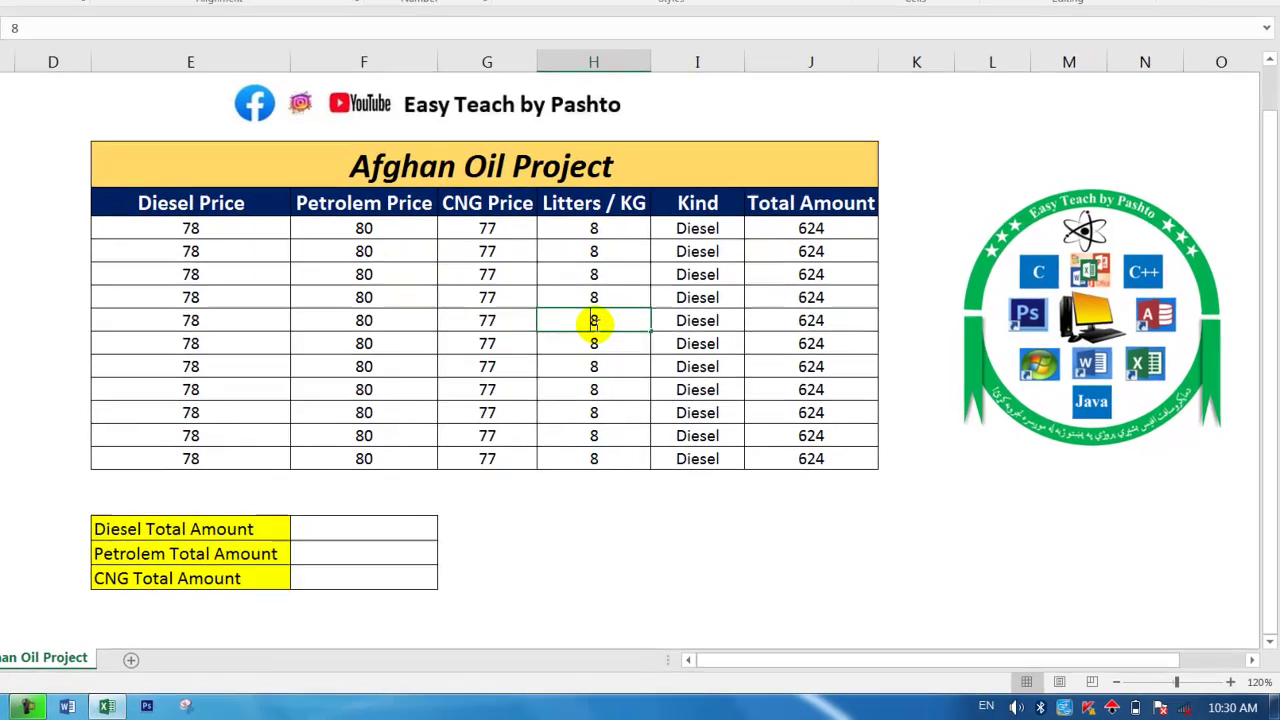
type("1000")
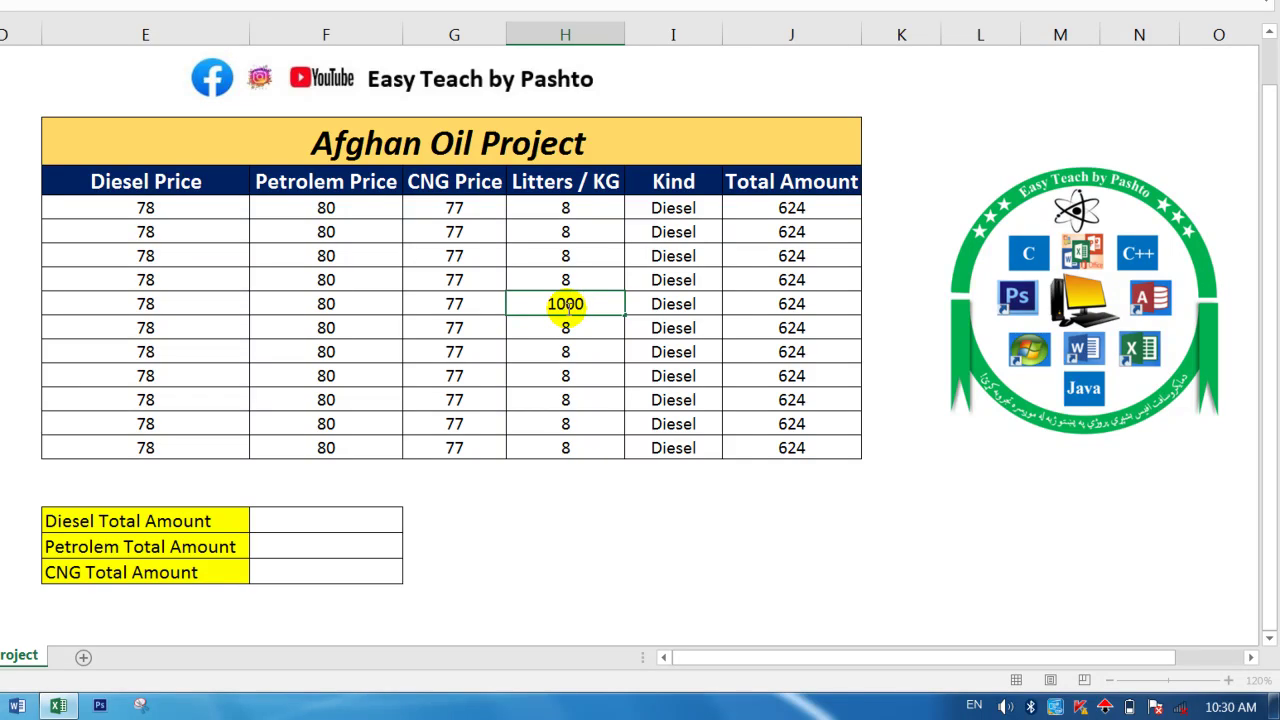
key("Return")
left_click(685, 305)
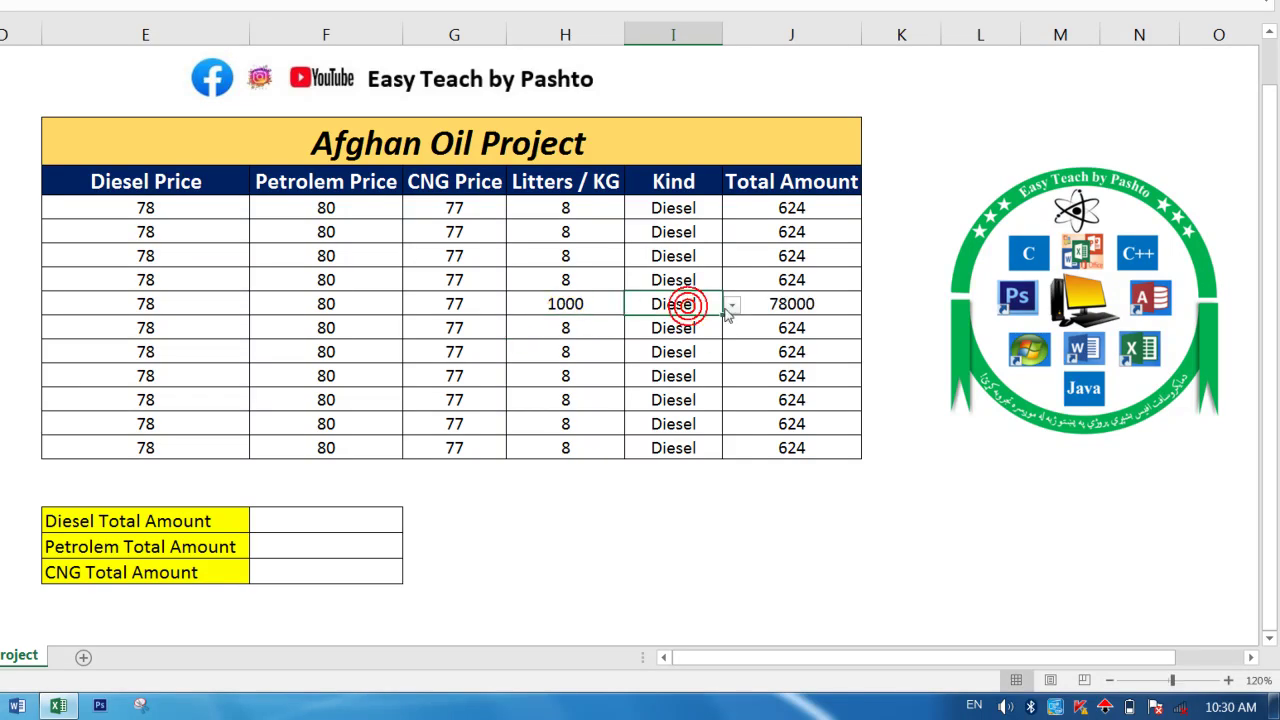
left_click(732, 305)
left_click(654, 352)
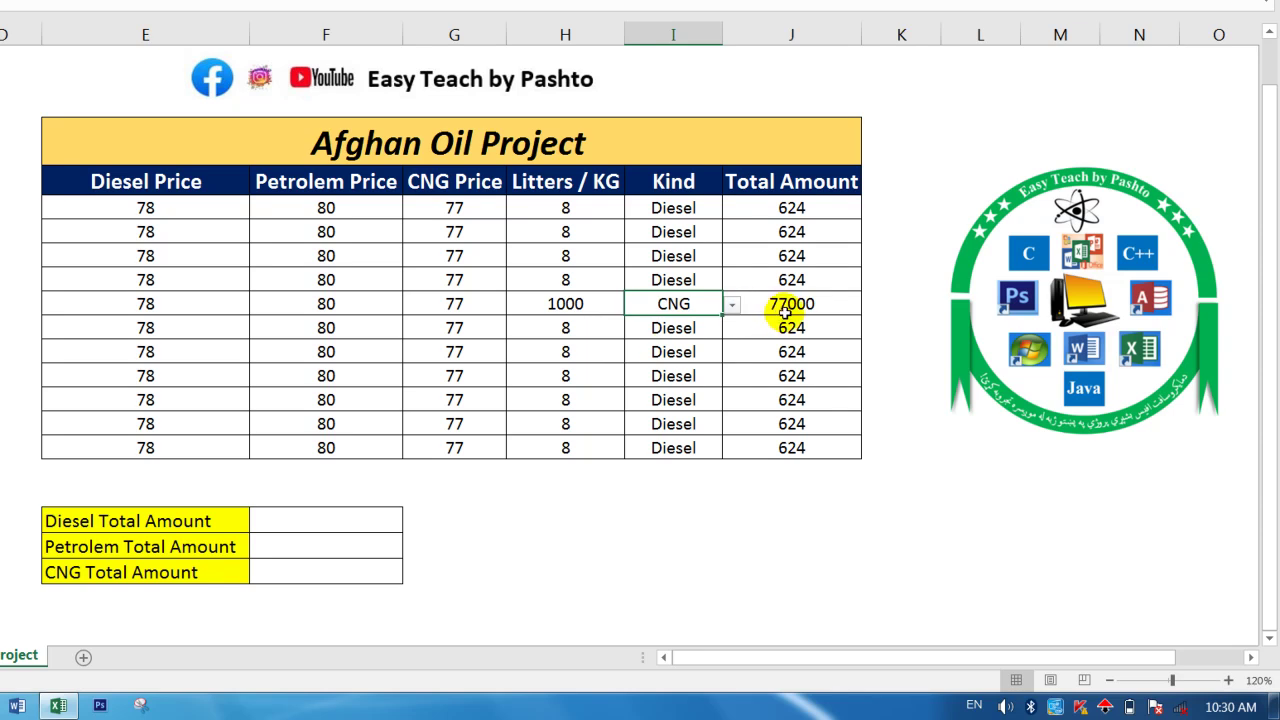
Set the Litters / KG in H17 to 1000 and change the kind in I17 to Petrolem
left_click(486, 396)
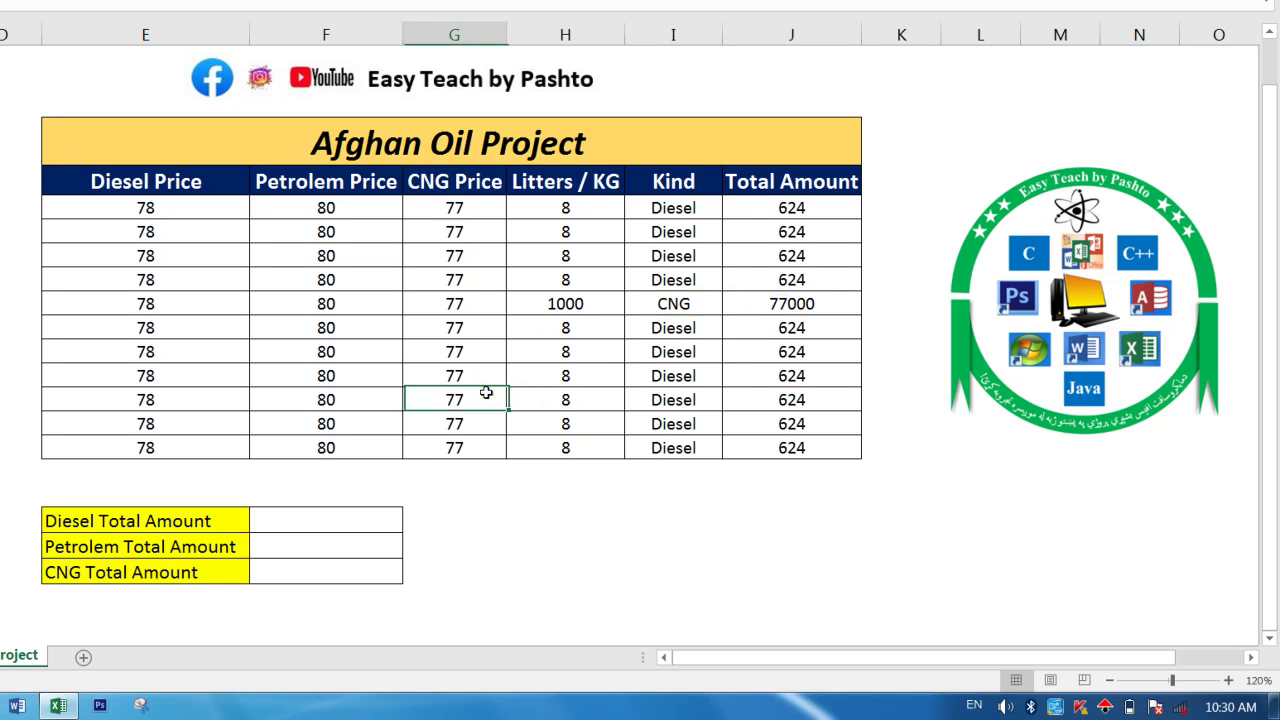
left_click(581, 398)
type("1000")
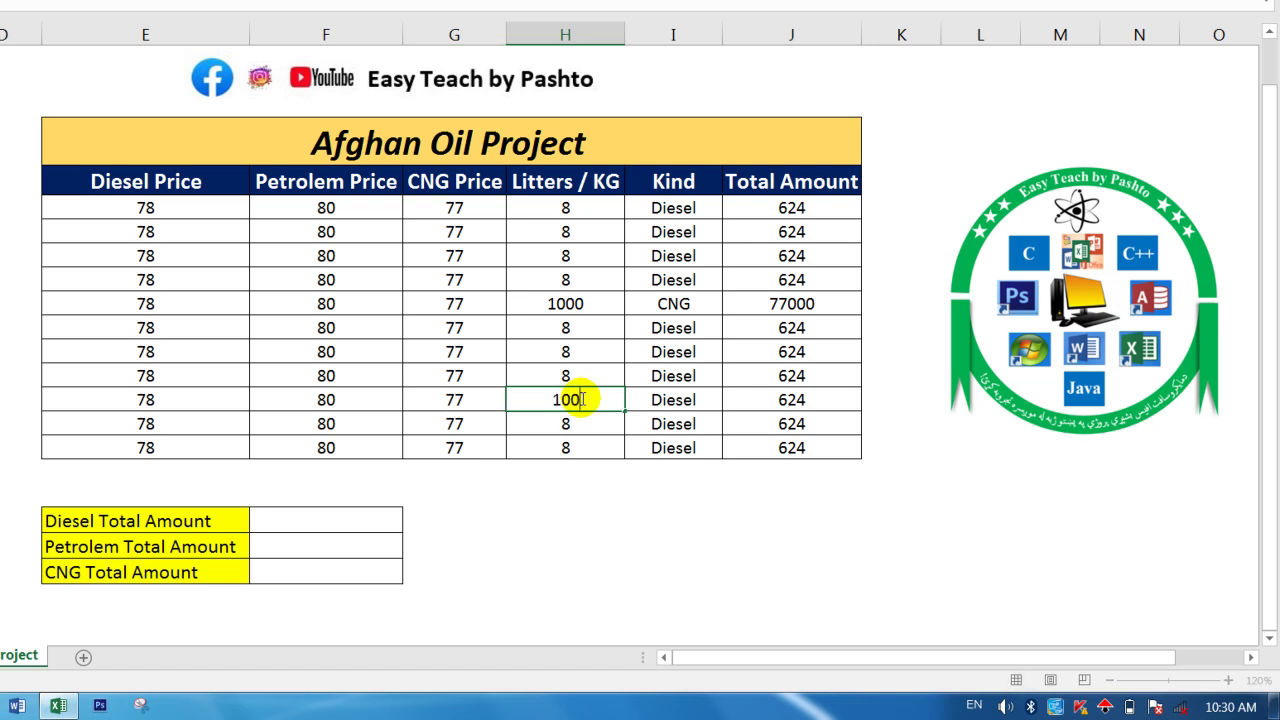
left_click(660, 400)
left_click(733, 402)
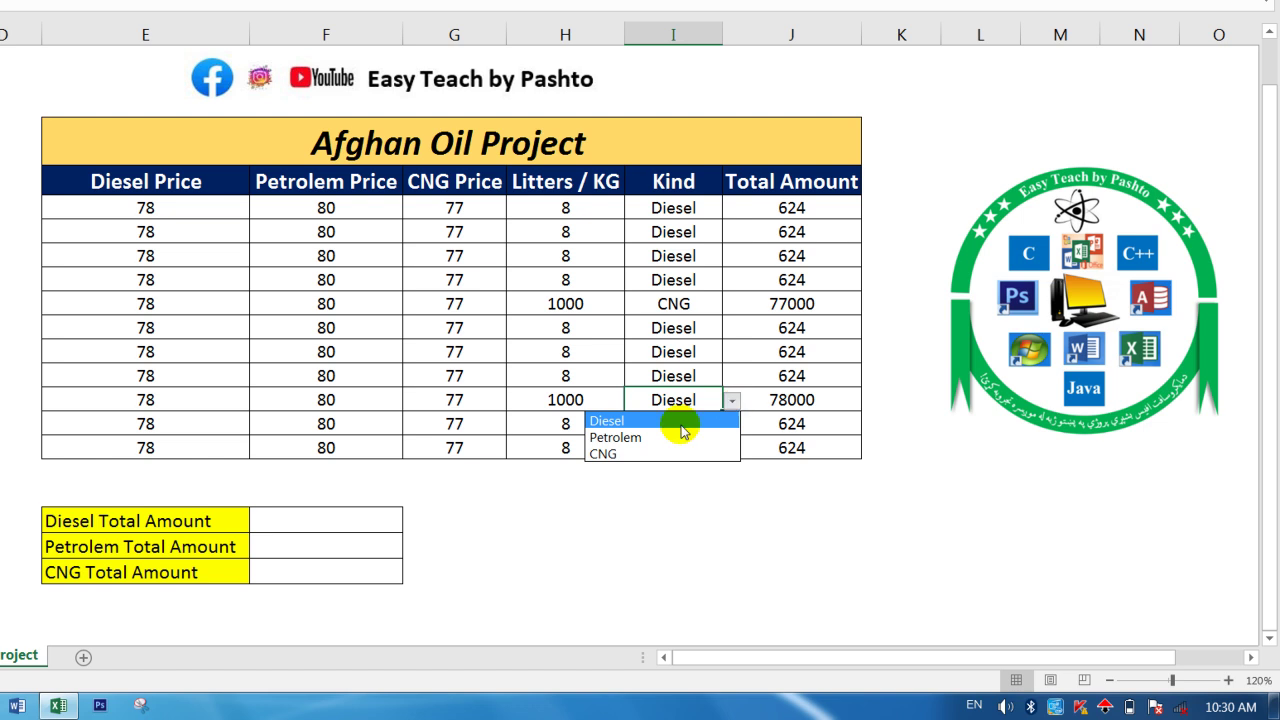
left_click(661, 440)
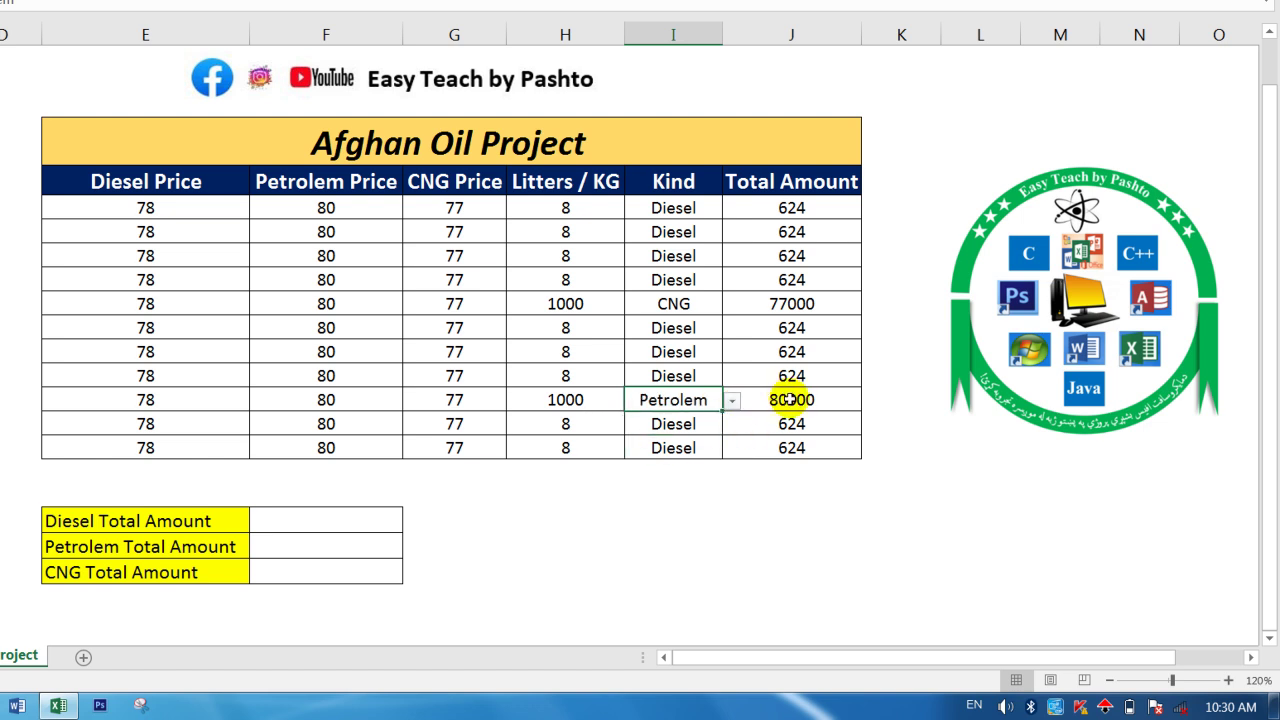
Choose Diesel as the kind in I10 and set the Litters / KG in H10 to 500
left_click(675, 234)
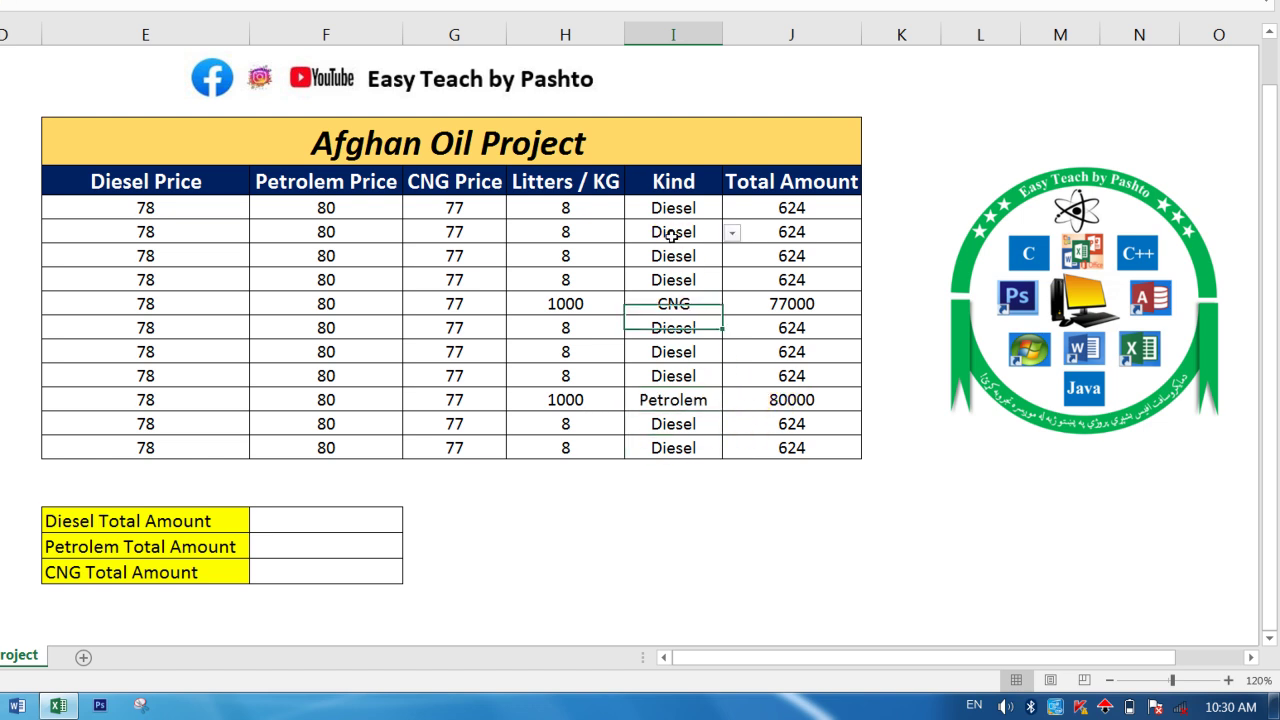
left_click(732, 233)
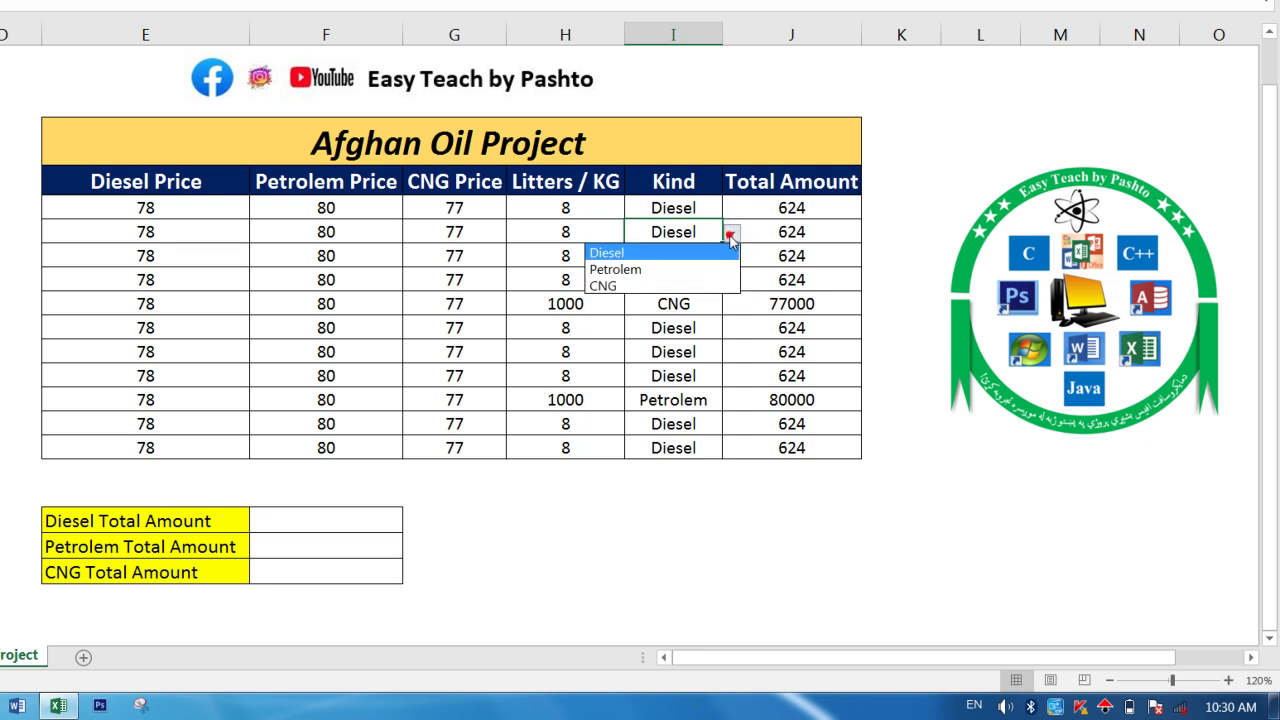
left_click(655, 254)
left_click(592, 233)
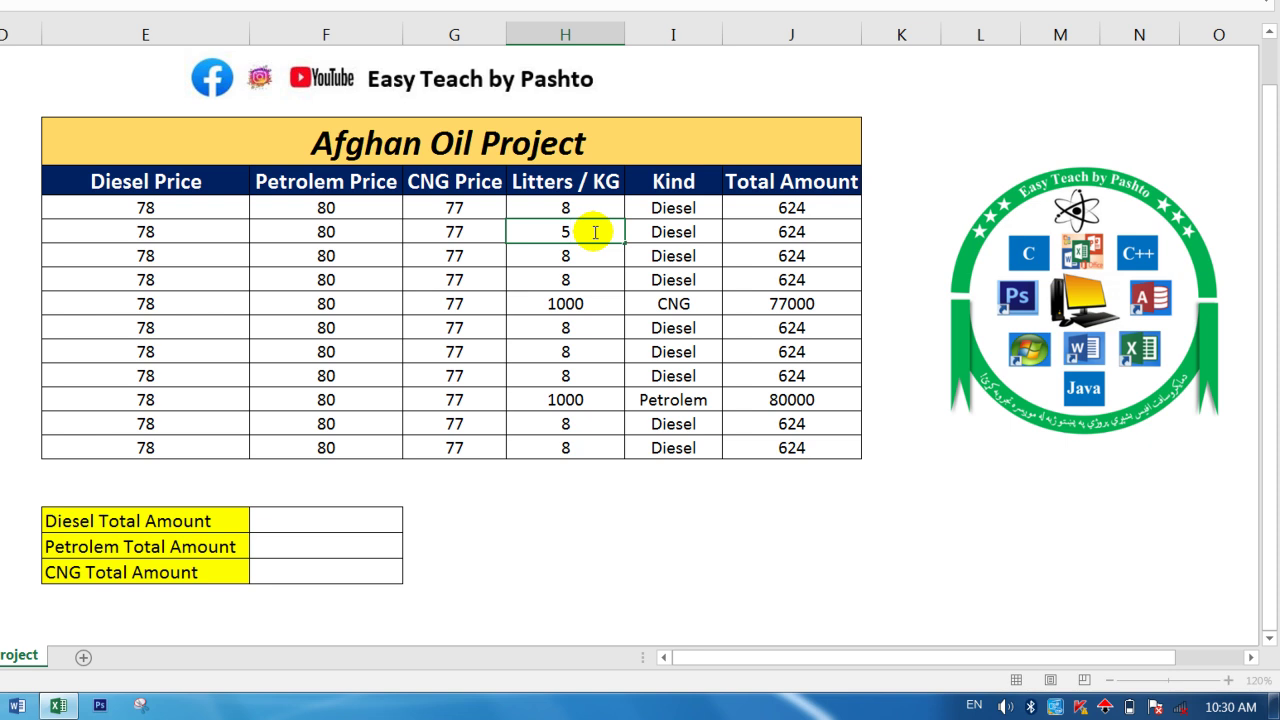
type("500")
key("Return")
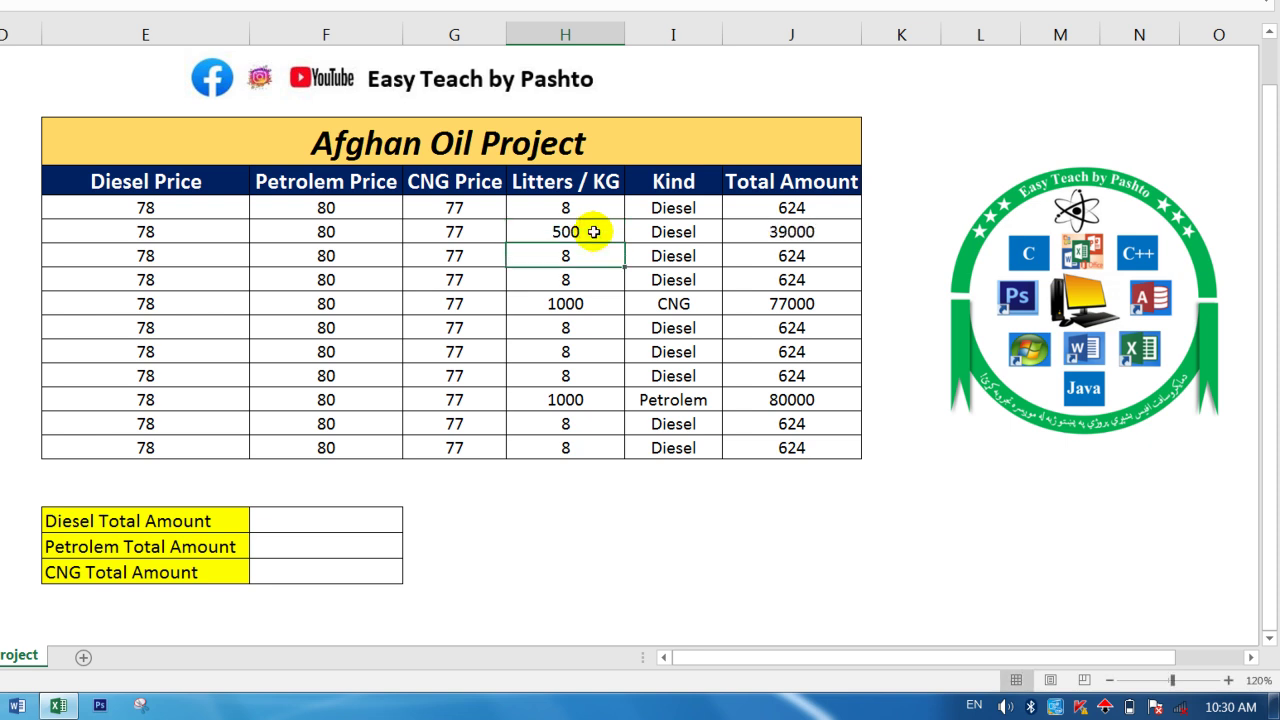
left_click(658, 490)
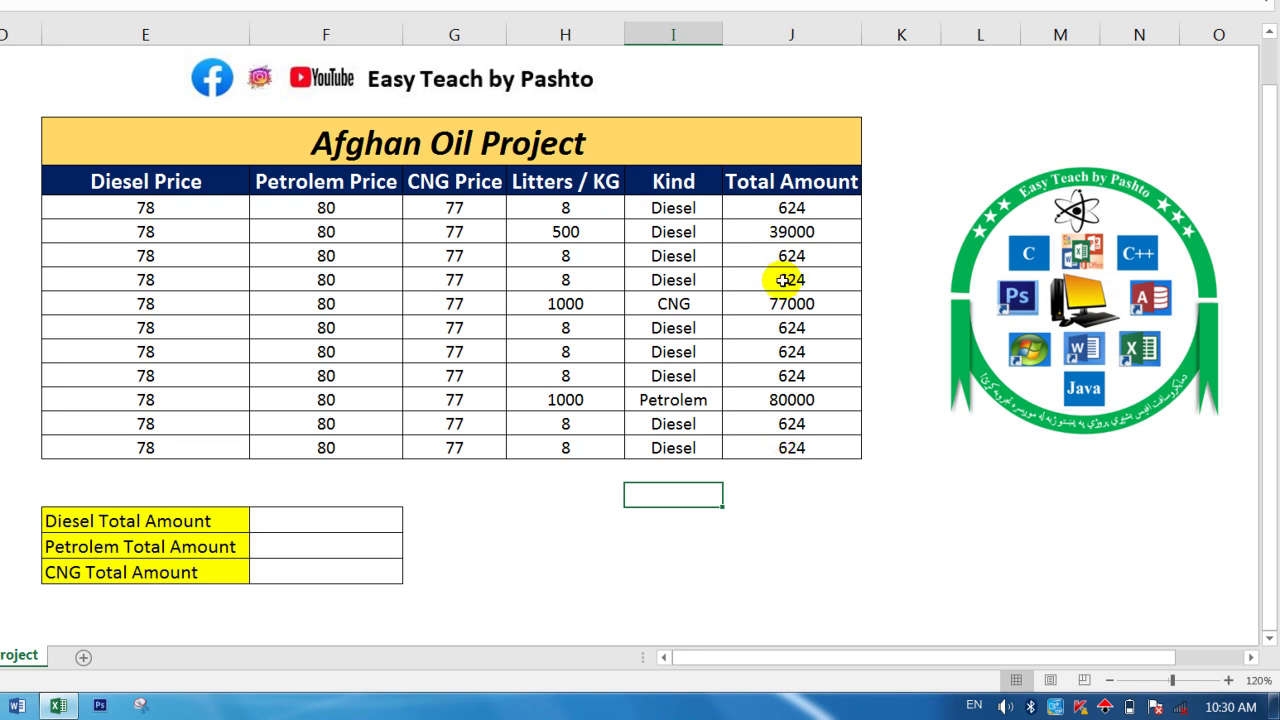
Enter =SUMIF(I9:I19,"Diesel",J9:J19) in F22 for the Diesel Total Amount
left_click(308, 526)
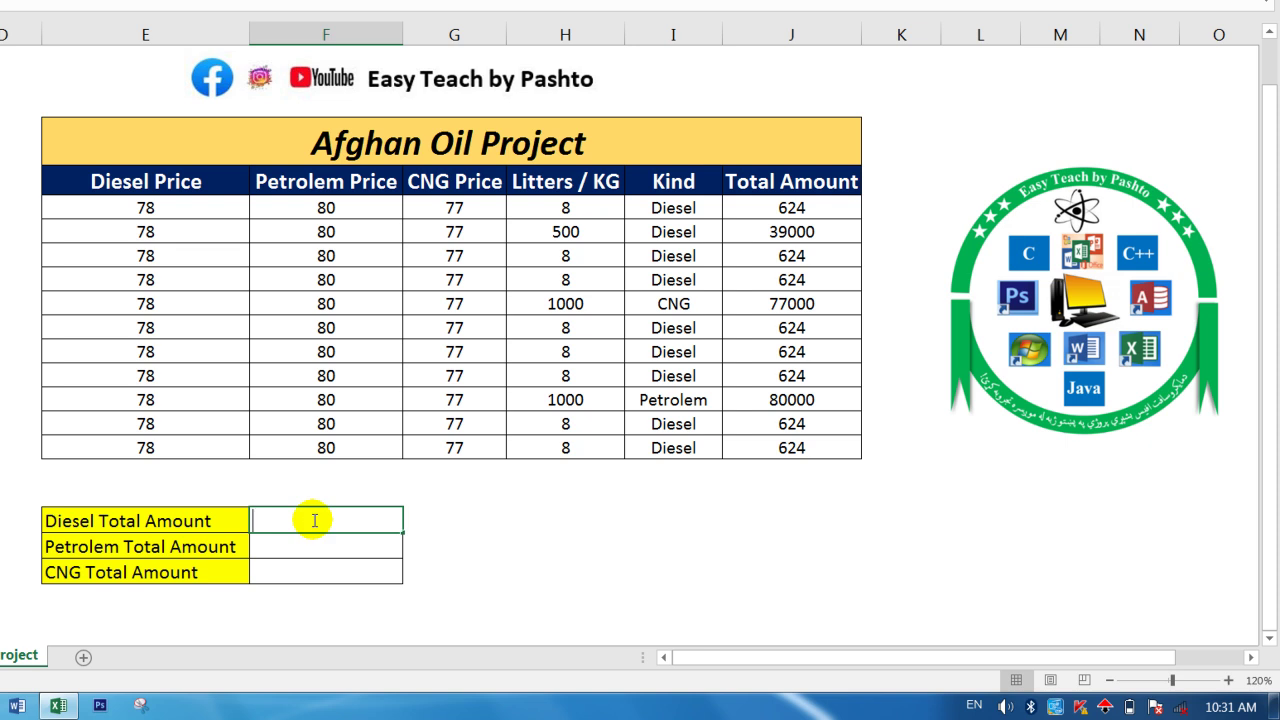
type("=sumif")
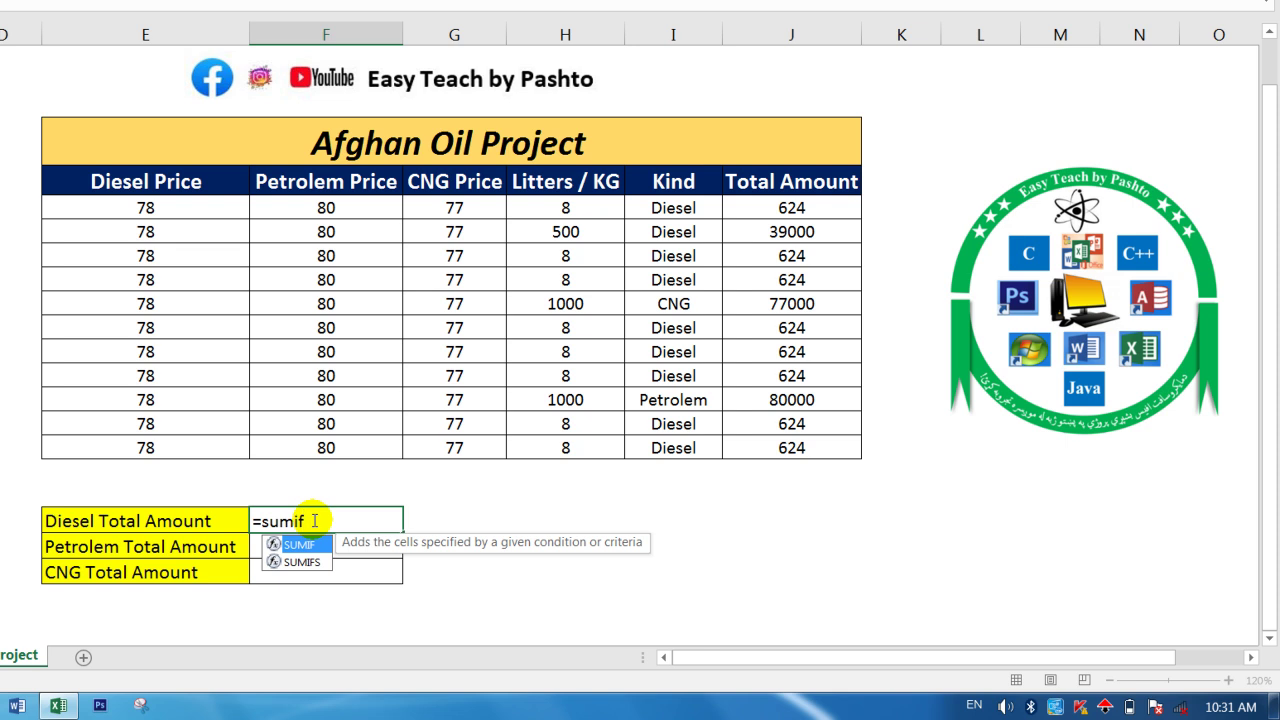
type("(")
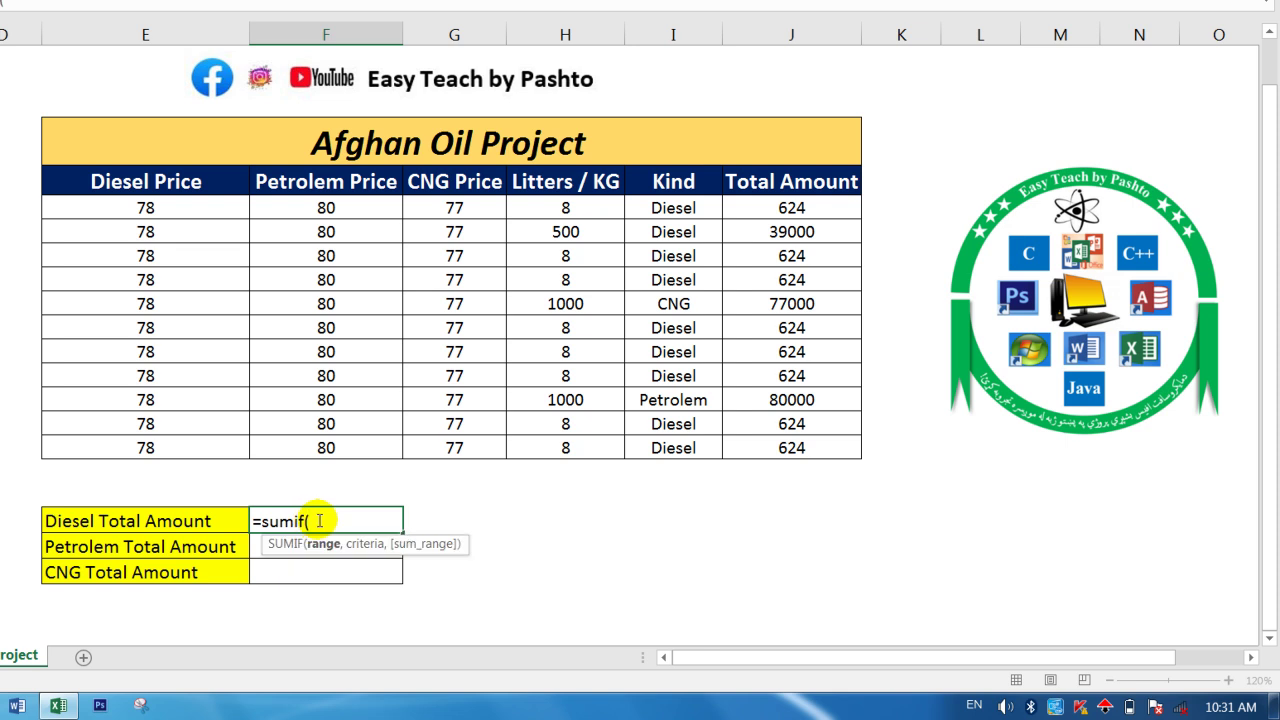
left_click(673, 207)
left_click_drag(673, 207, 667, 447)
type(",\"Diesel")
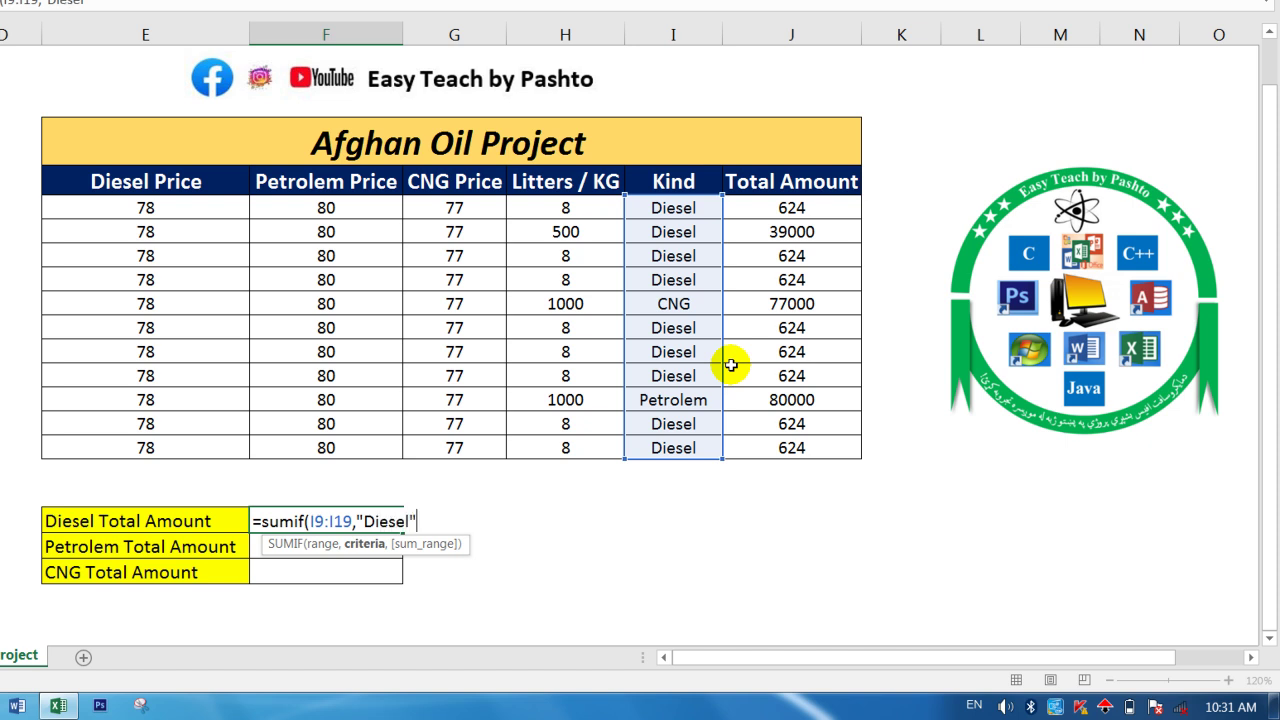
type(",")
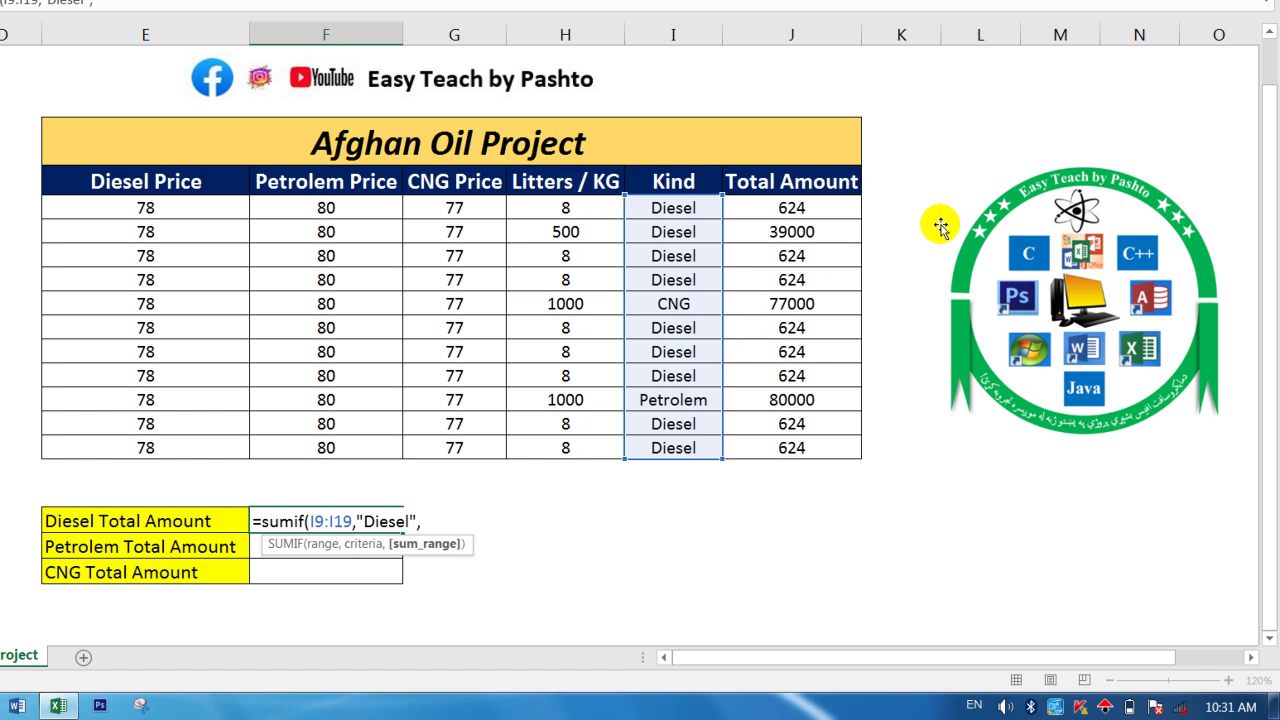
left_click_drag(797, 208, 797, 448)
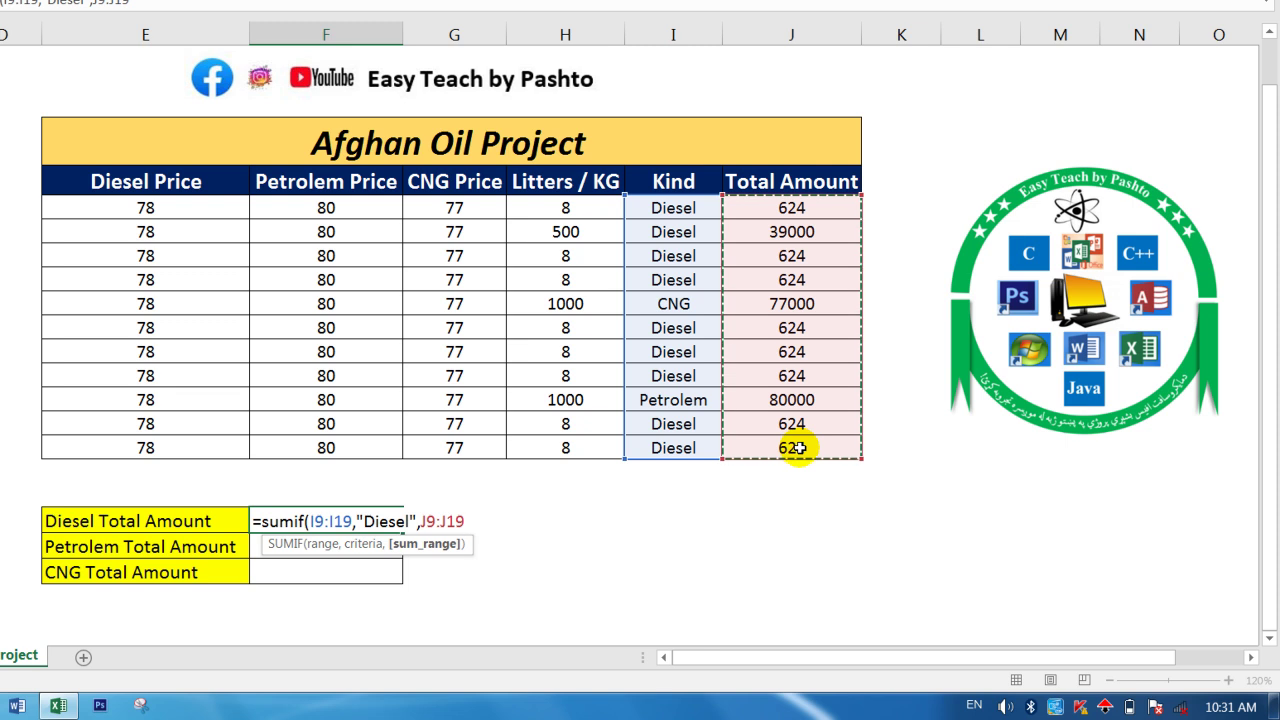
type(")")
key("Return")
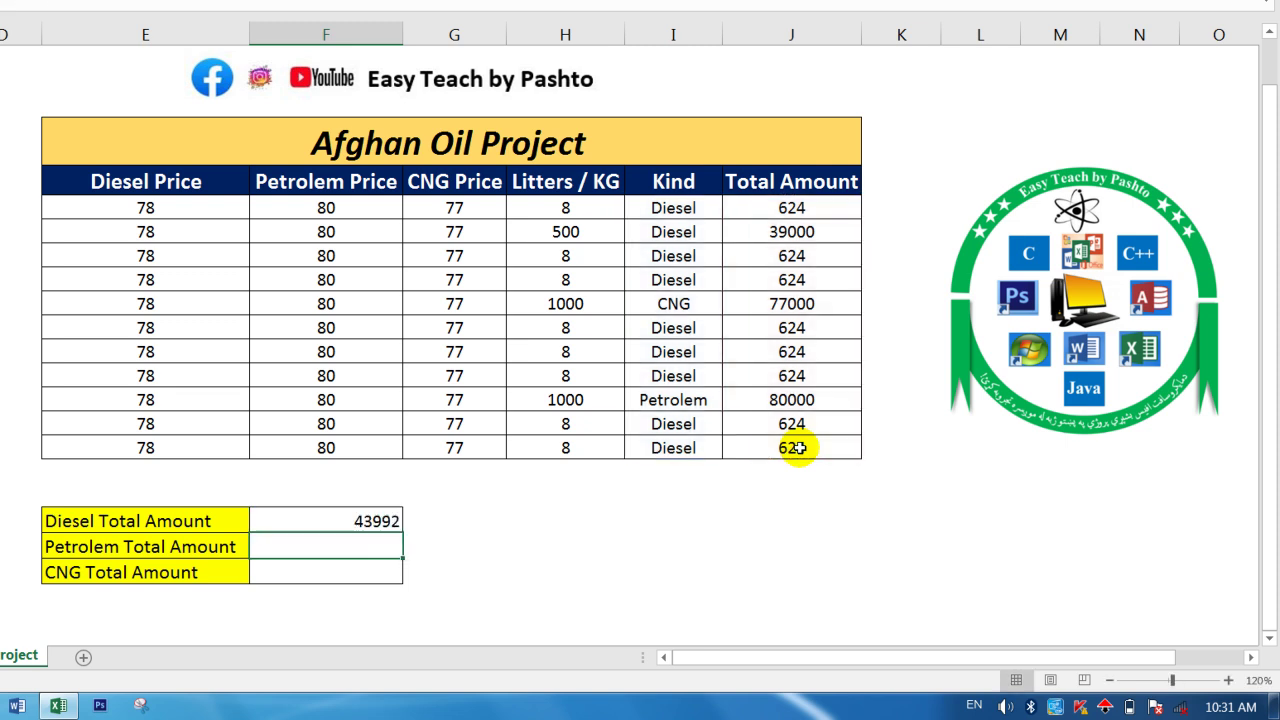
Enter =SUMIF(I9:I19,"Petrolem",J9:J19) in F23 for the Petrolem Total Amount
type("=")
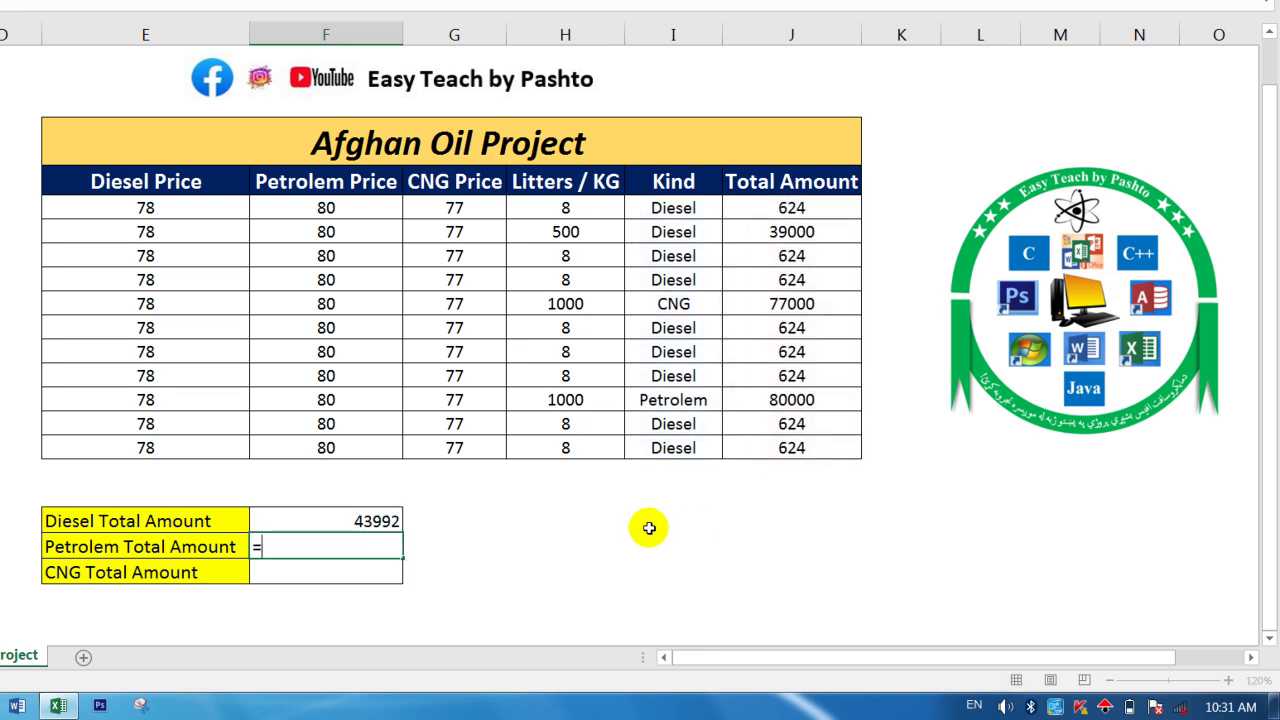
type("sumif")
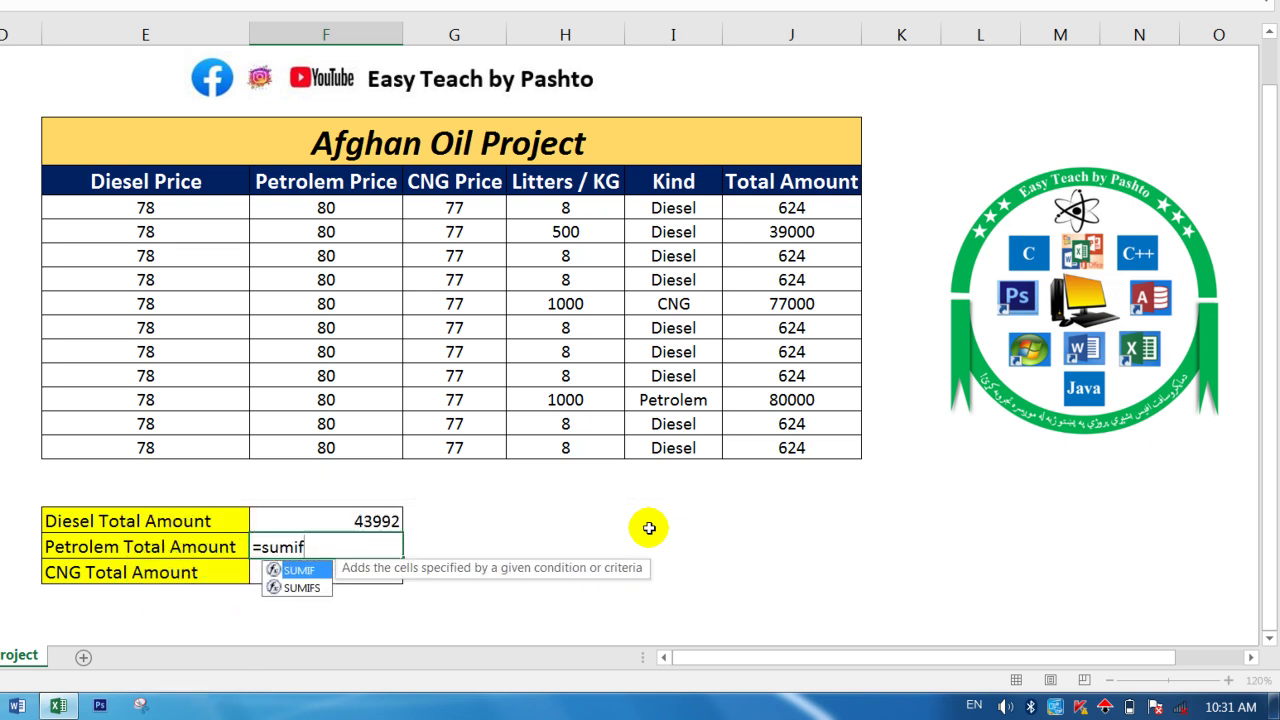
type("(")
left_click_drag(690, 205, 675, 447)
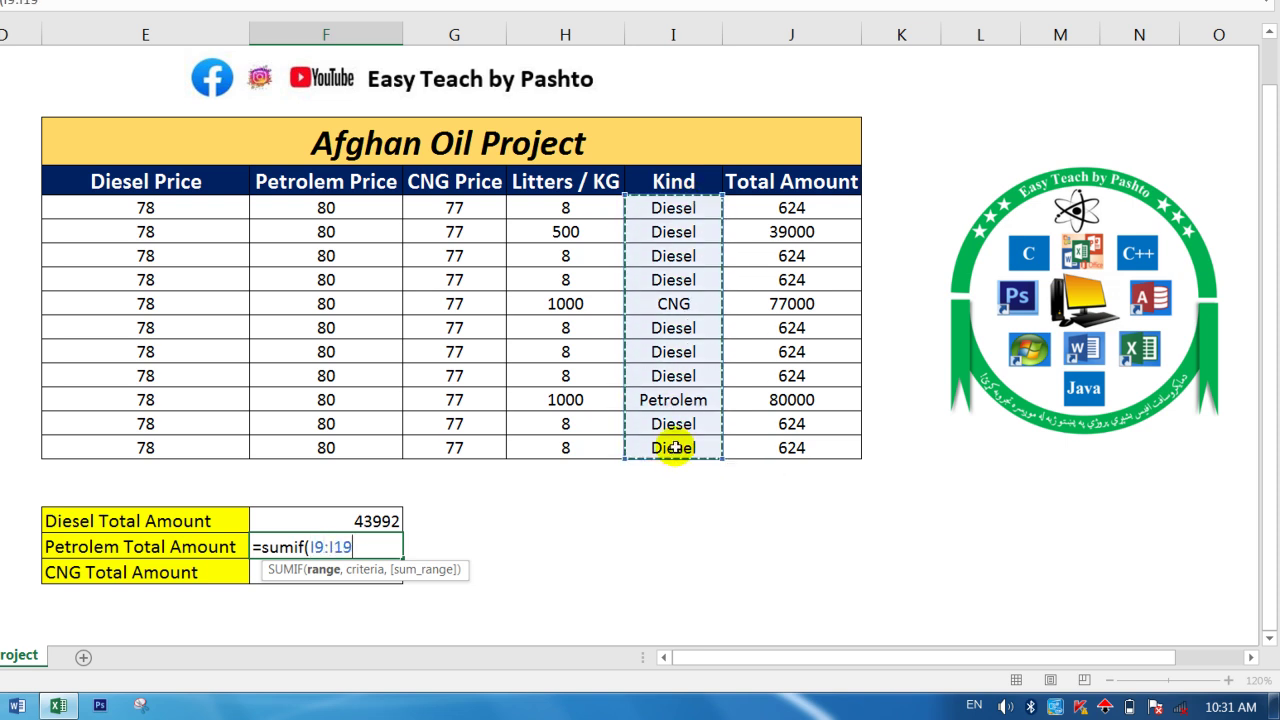
type(",\"Petrolem")
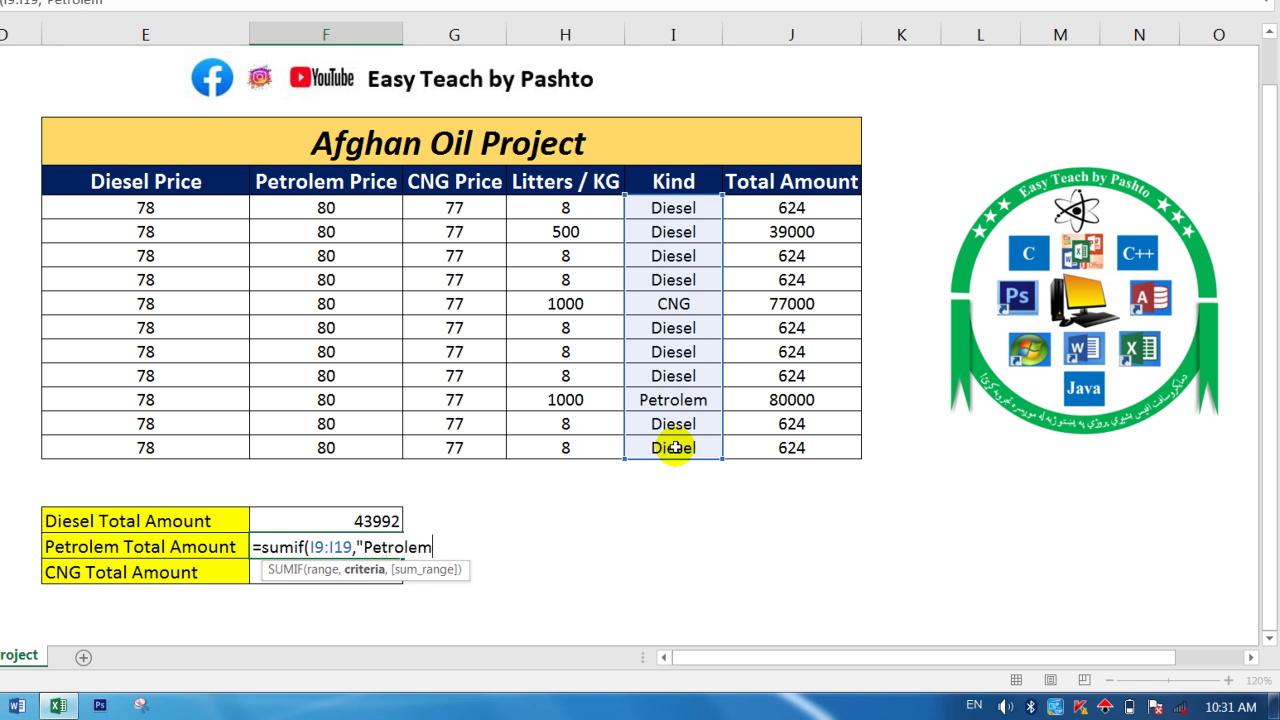
type("\",")
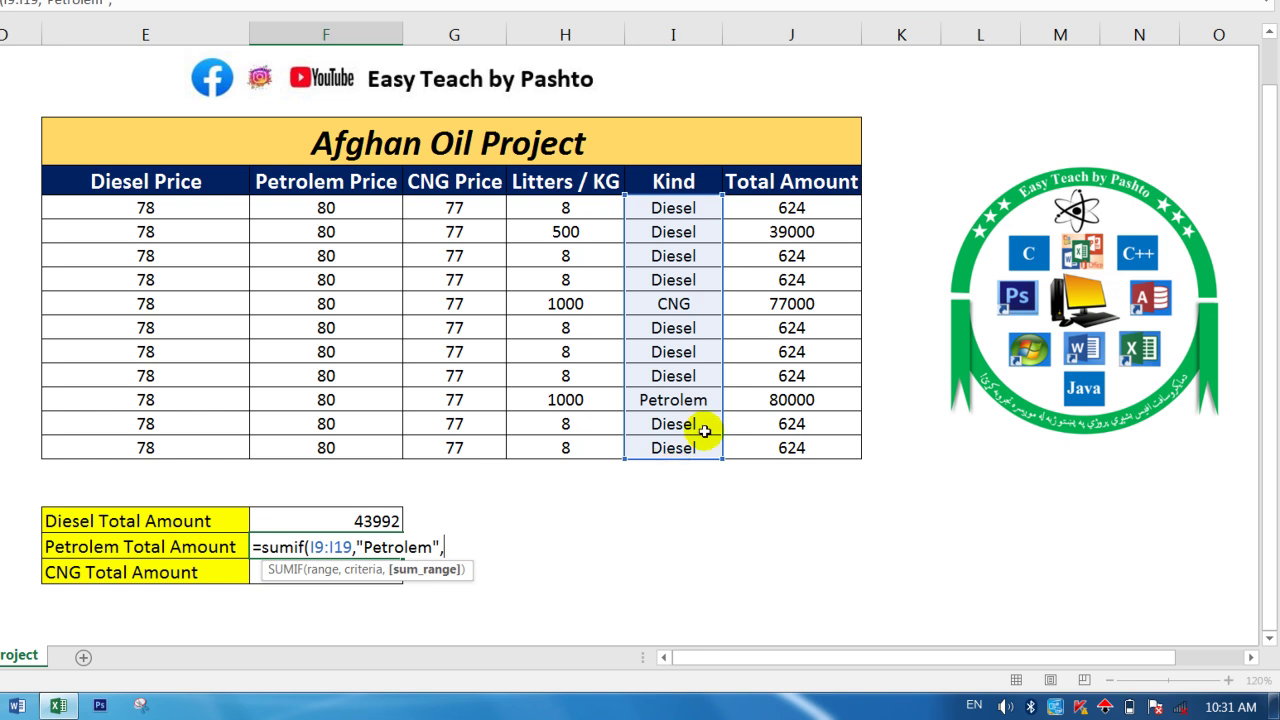
left_click_drag(785, 207, 803, 447)
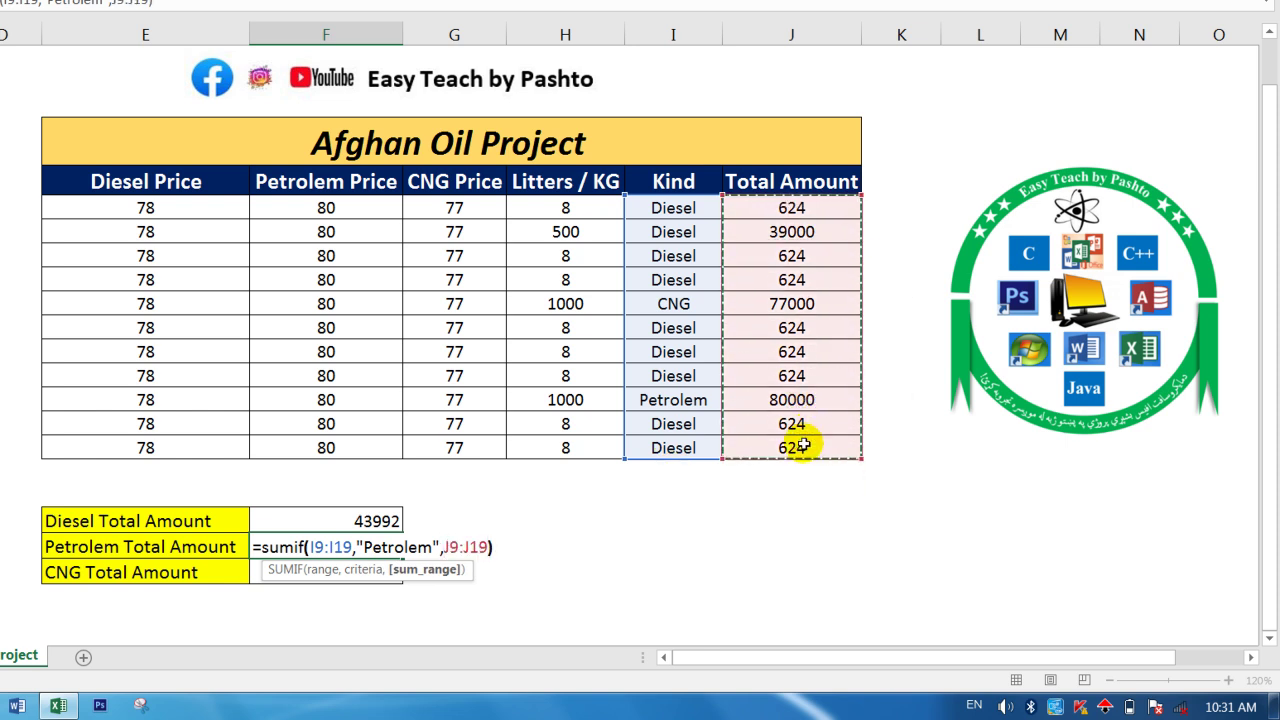
type(")")
key("Return")
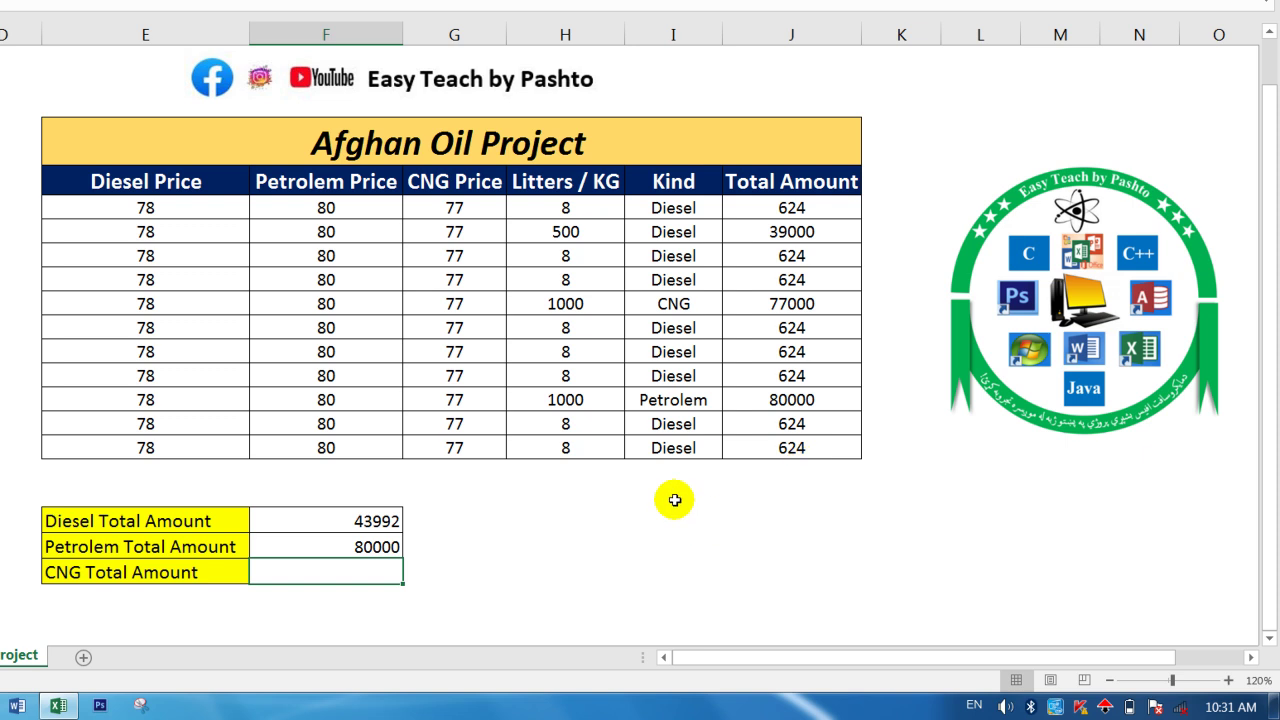
Enter =SUMIF(I9:I19,"CNG",J9:J19) in F24 for the CNG Total Amount
type("=sum")
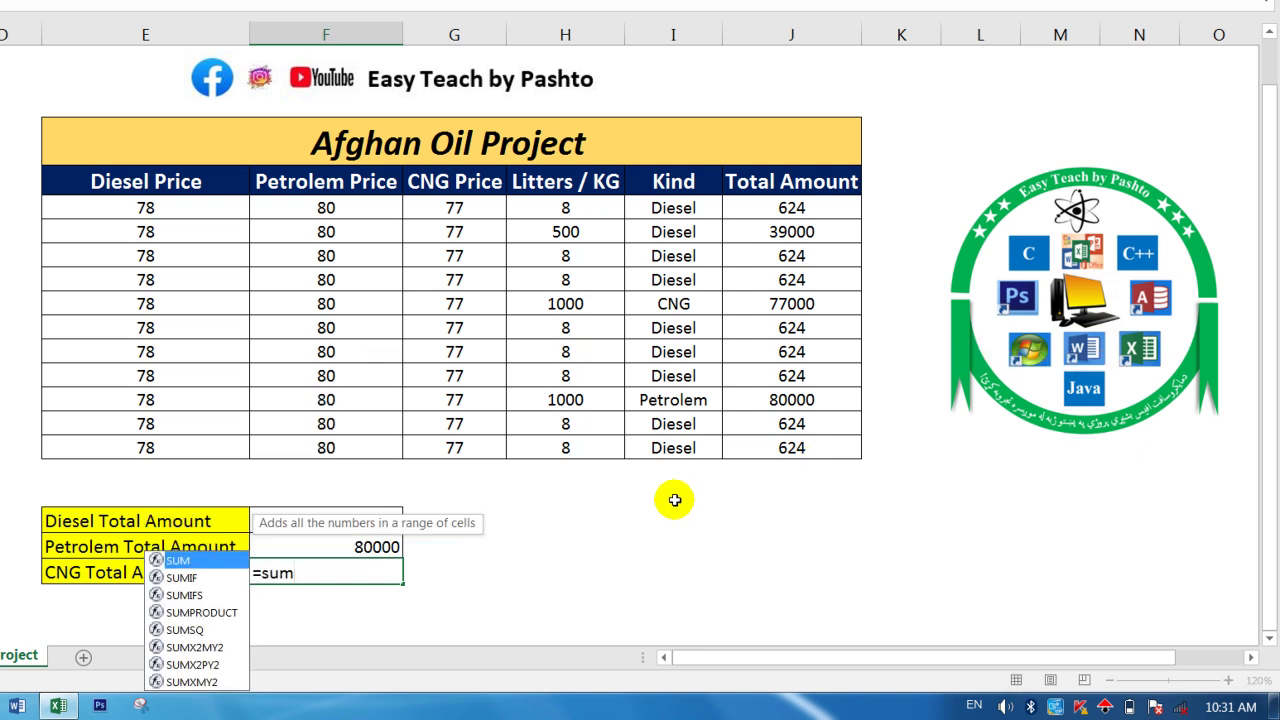
type("if(")
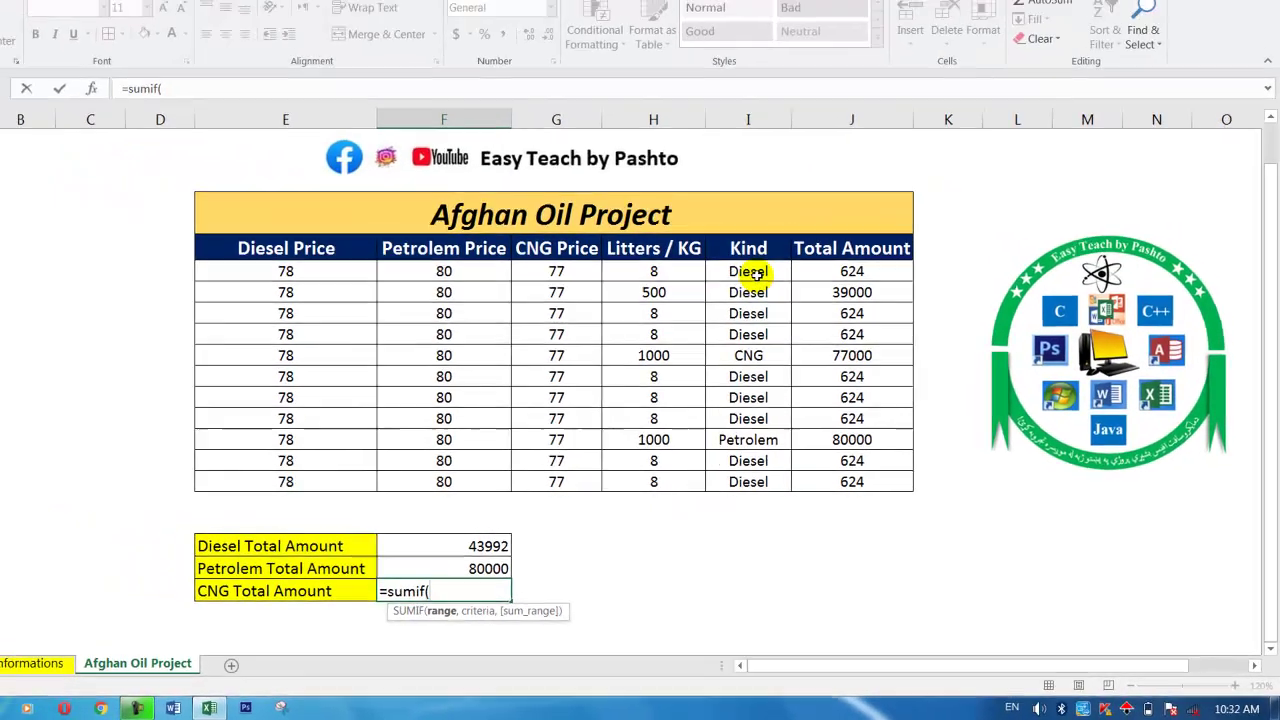
left_click_drag(700, 226, 716, 417)
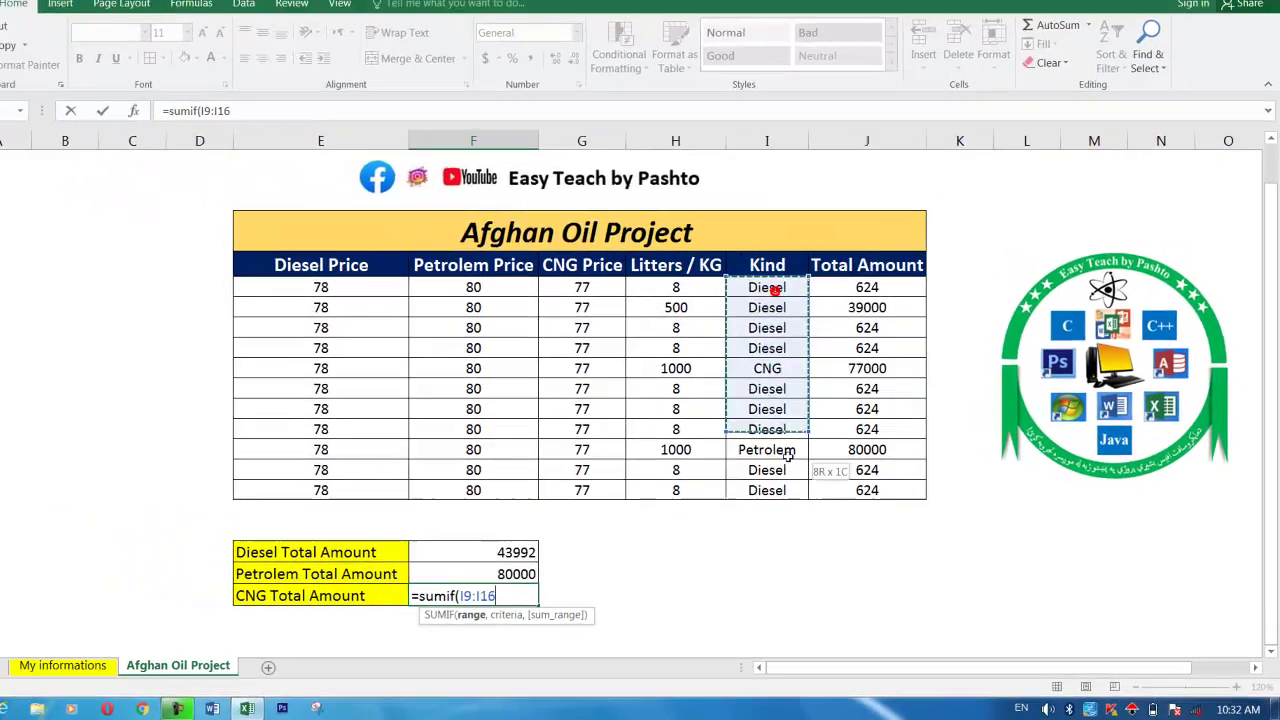
left_click_drag(788, 455, 783, 490)
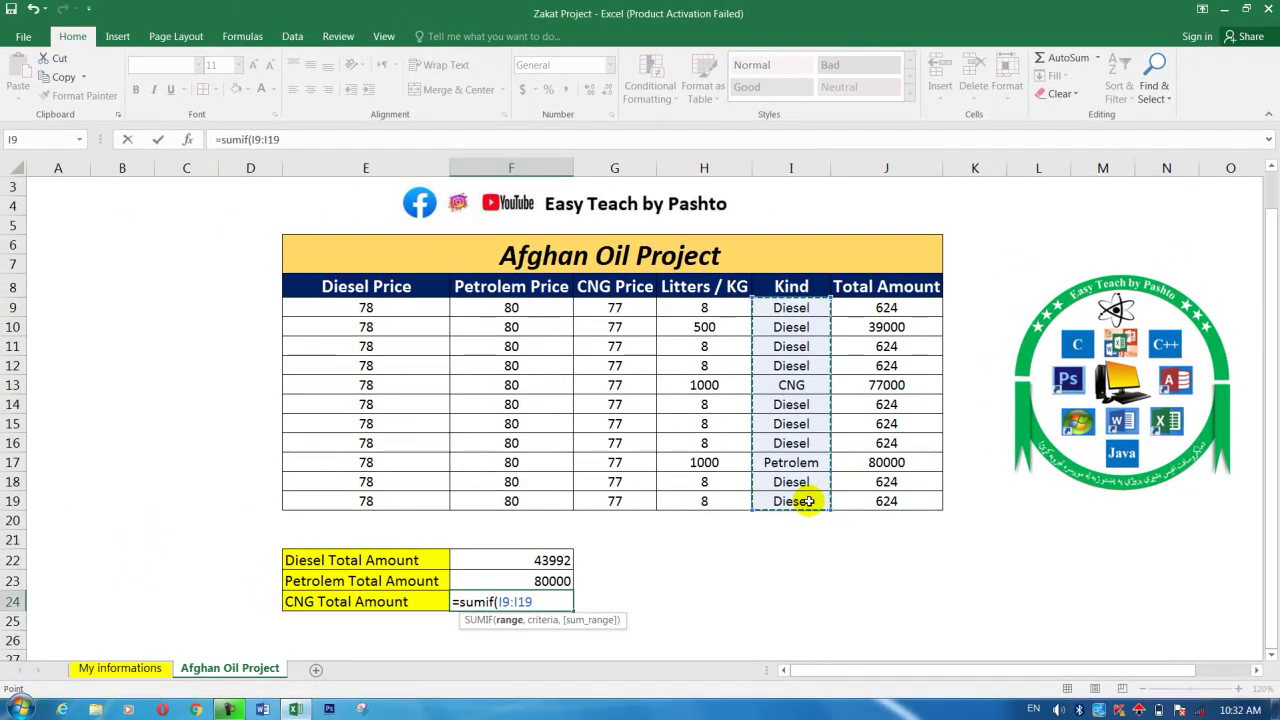
type(",")
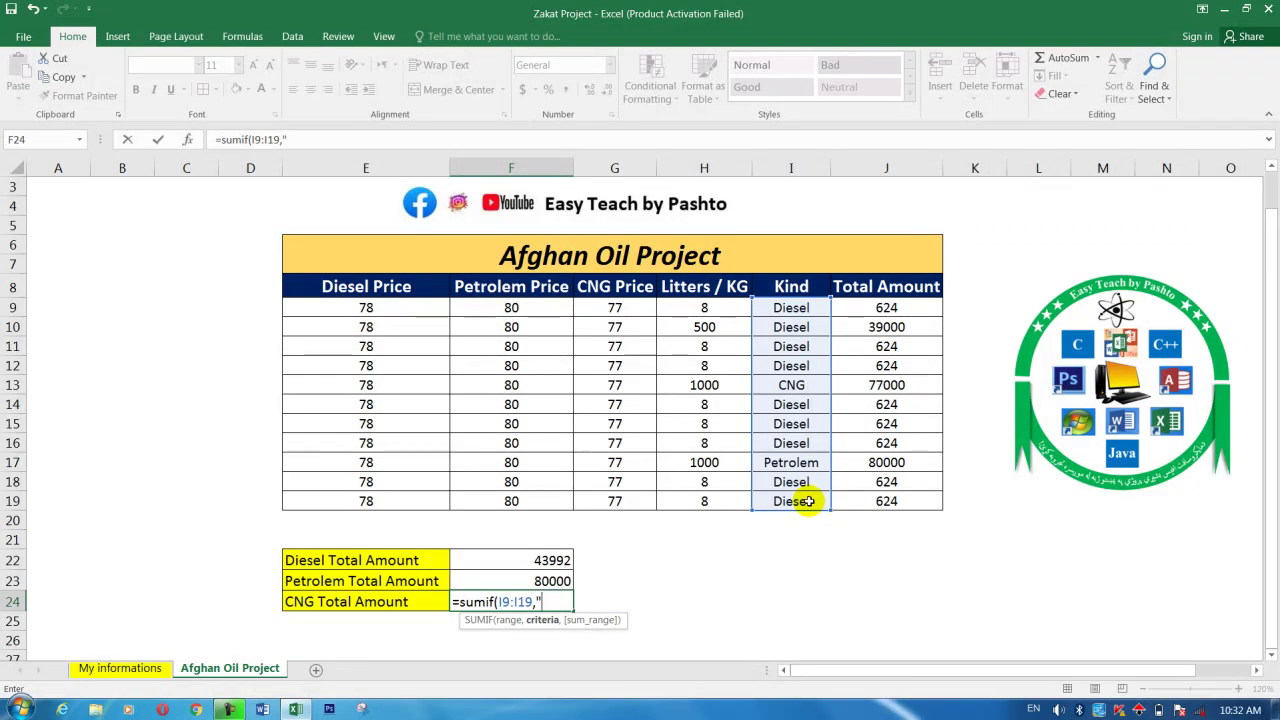
type("\"CNG\",")
left_click_drag(887, 307, 879, 501)
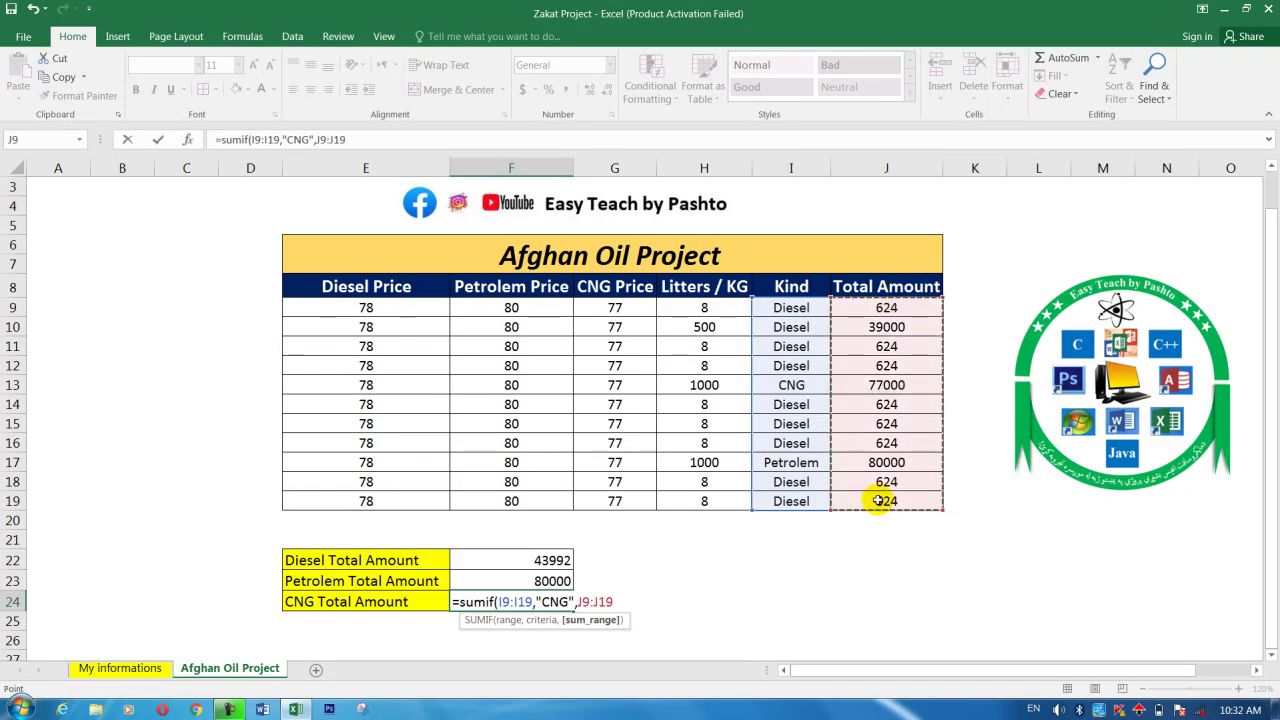
type(")")
key("Return")
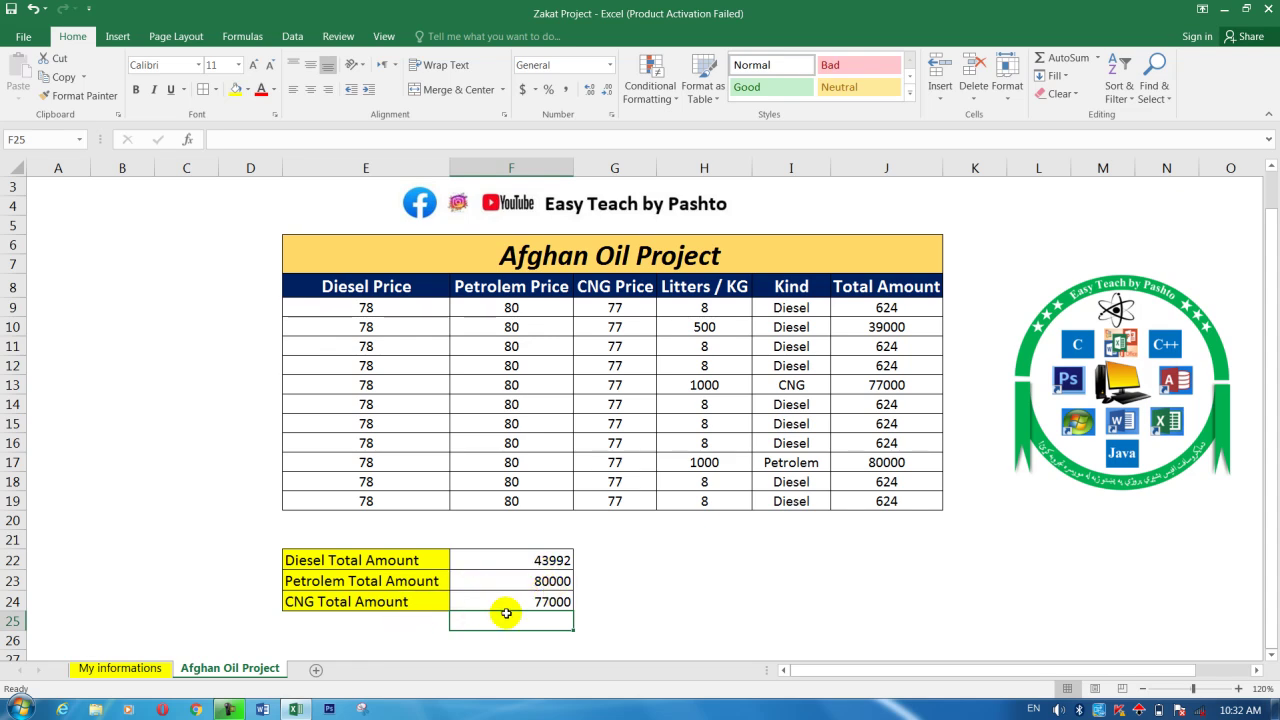
Center the three fuel total amounts in F22:F24 horizontally
left_click(550, 601)
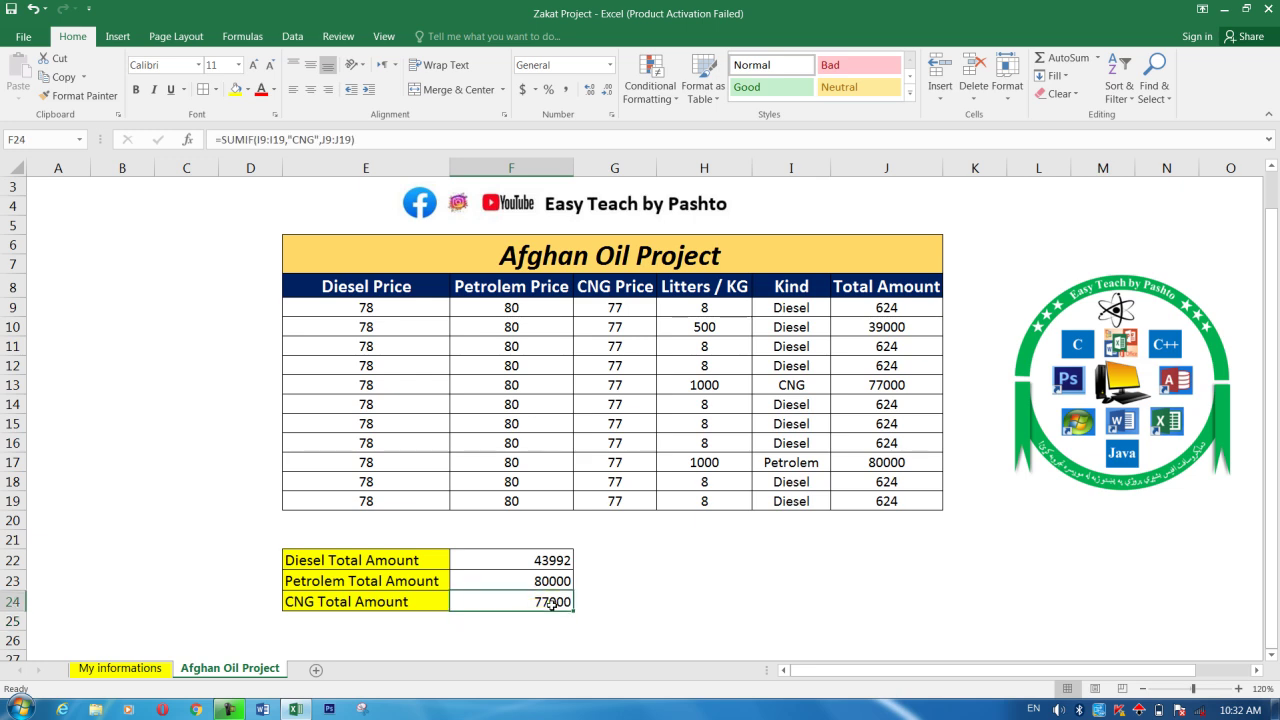
left_click_drag(527, 561, 526, 602)
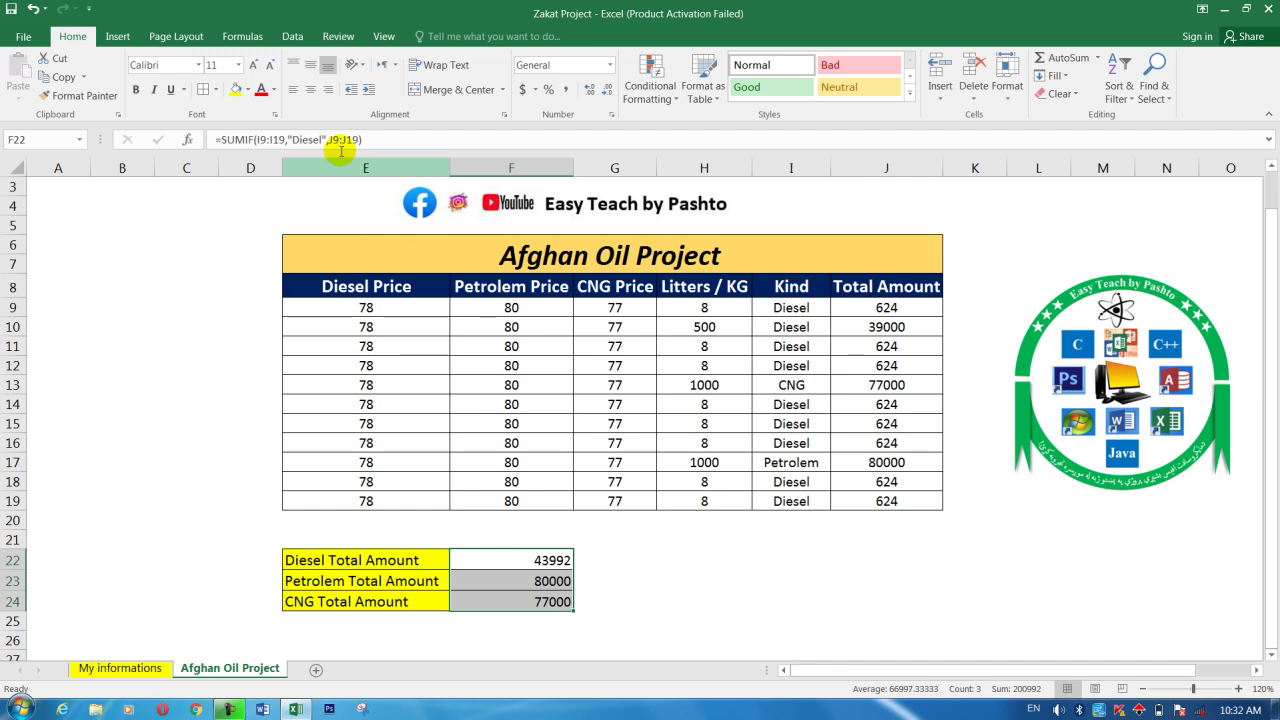
left_click(310, 89)
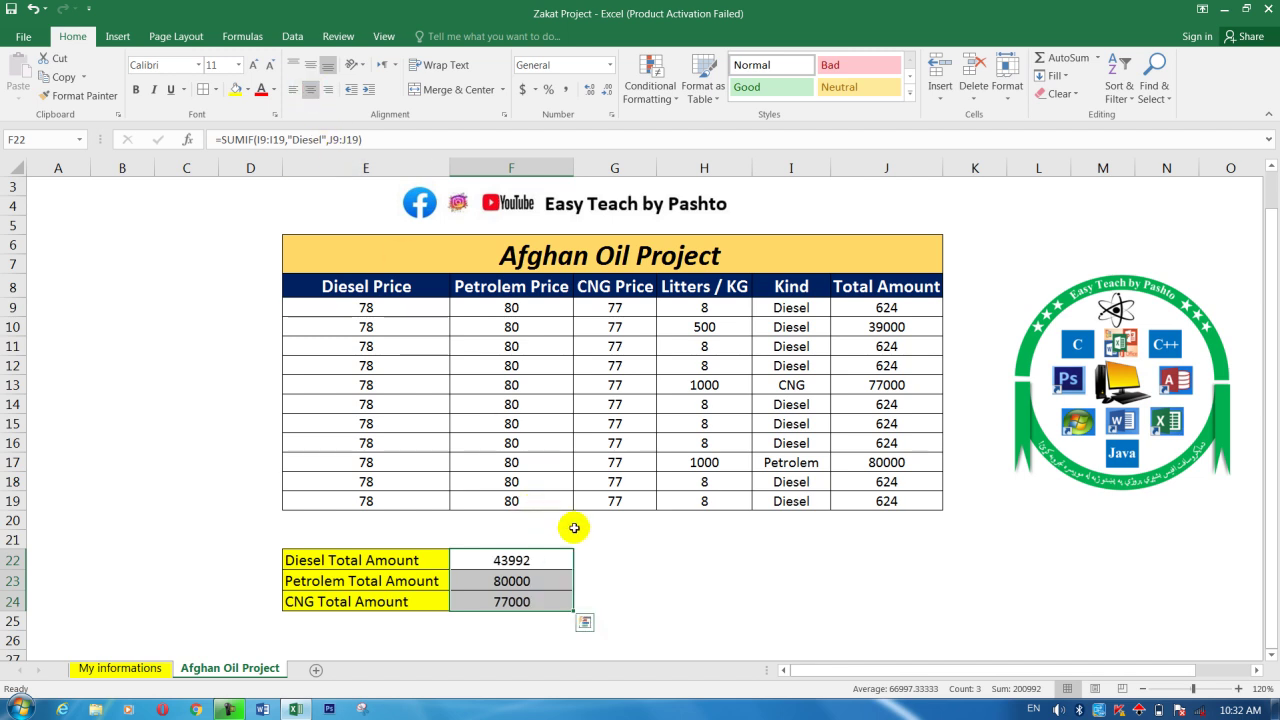
left_click(602, 559)
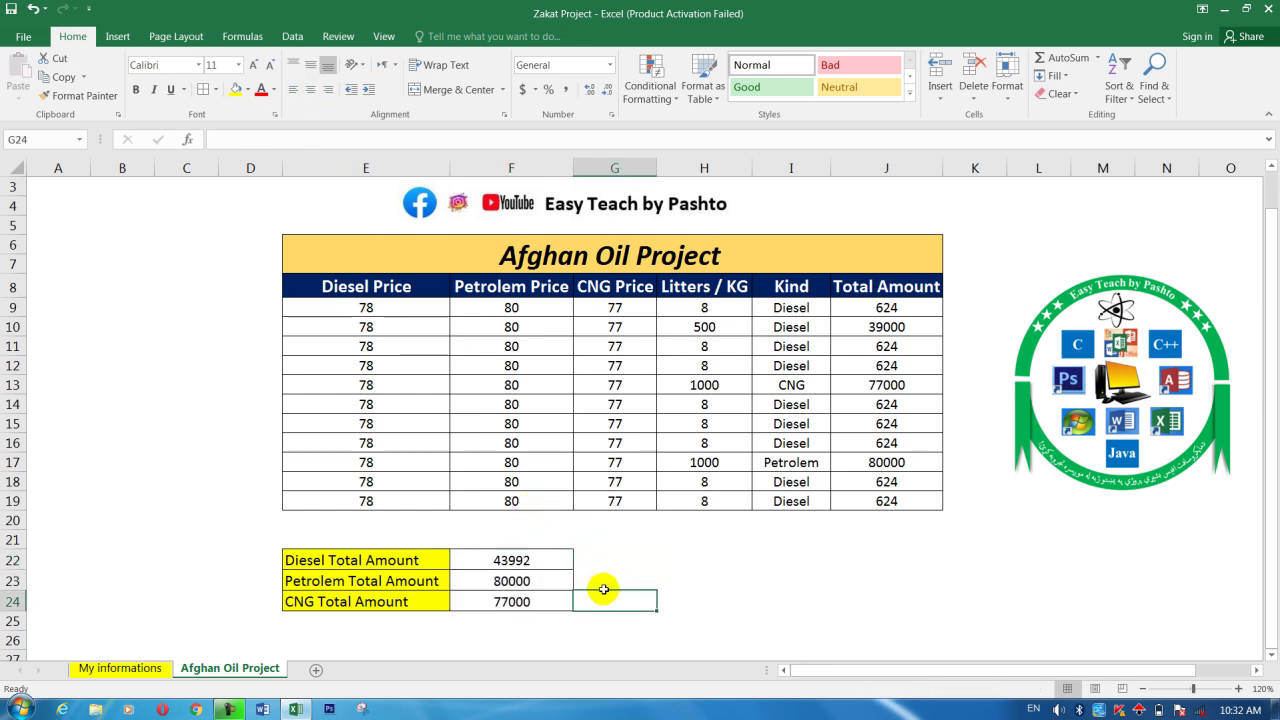
left_click(732, 560)
Review the Diesel, Petrolem and CNG price cells in the upper rows of the oil table
left_click(557, 370)
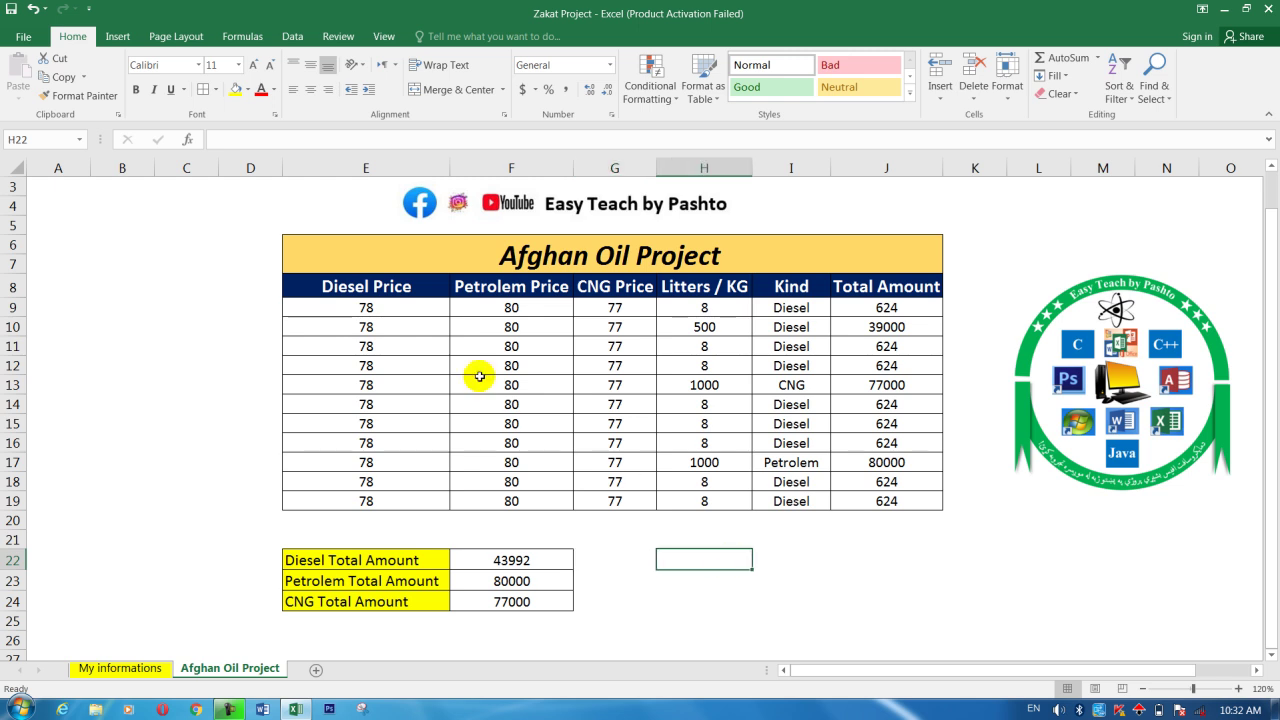
left_click(374, 362)
left_click(355, 320)
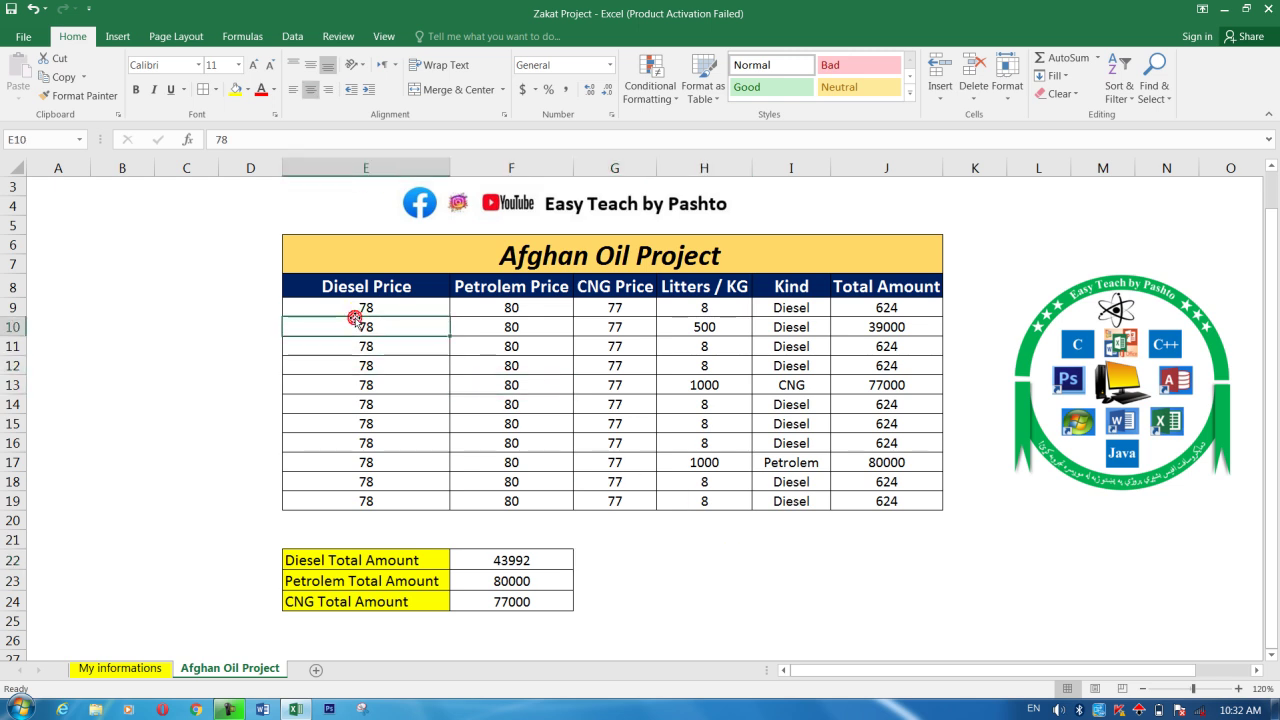
left_click(357, 305)
left_click(491, 325)
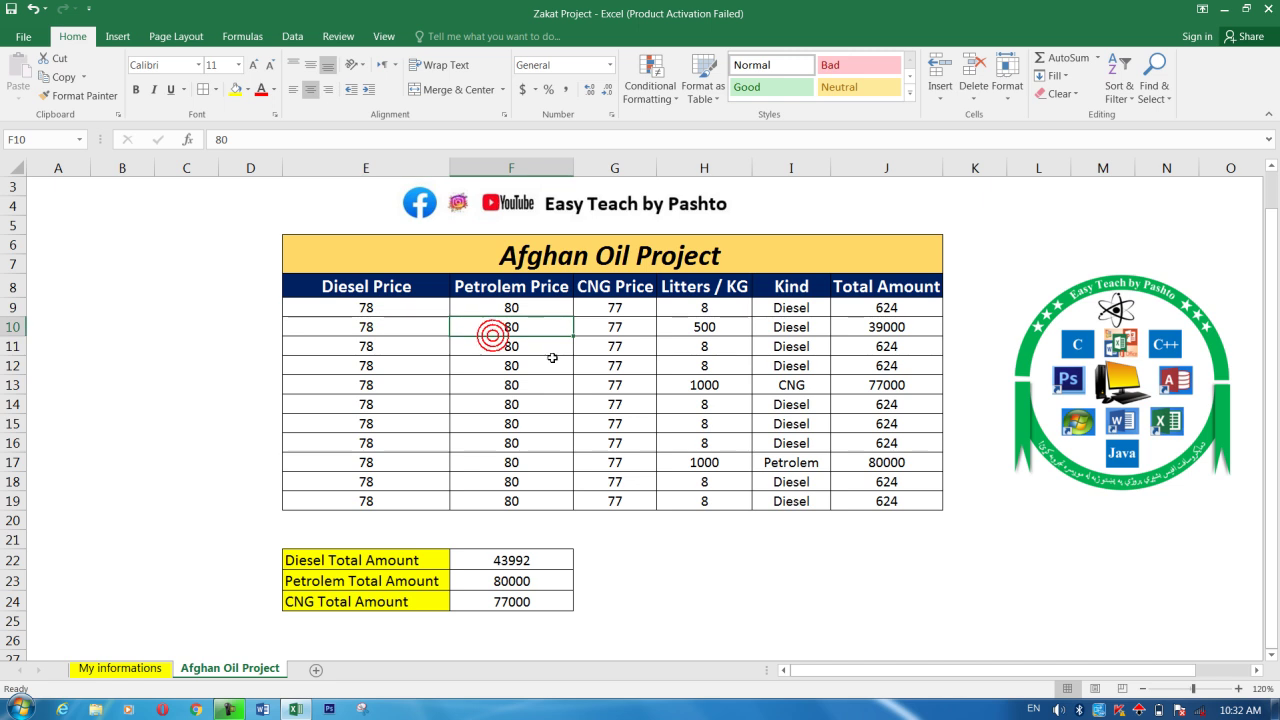
left_click(588, 368)
left_click(588, 380)
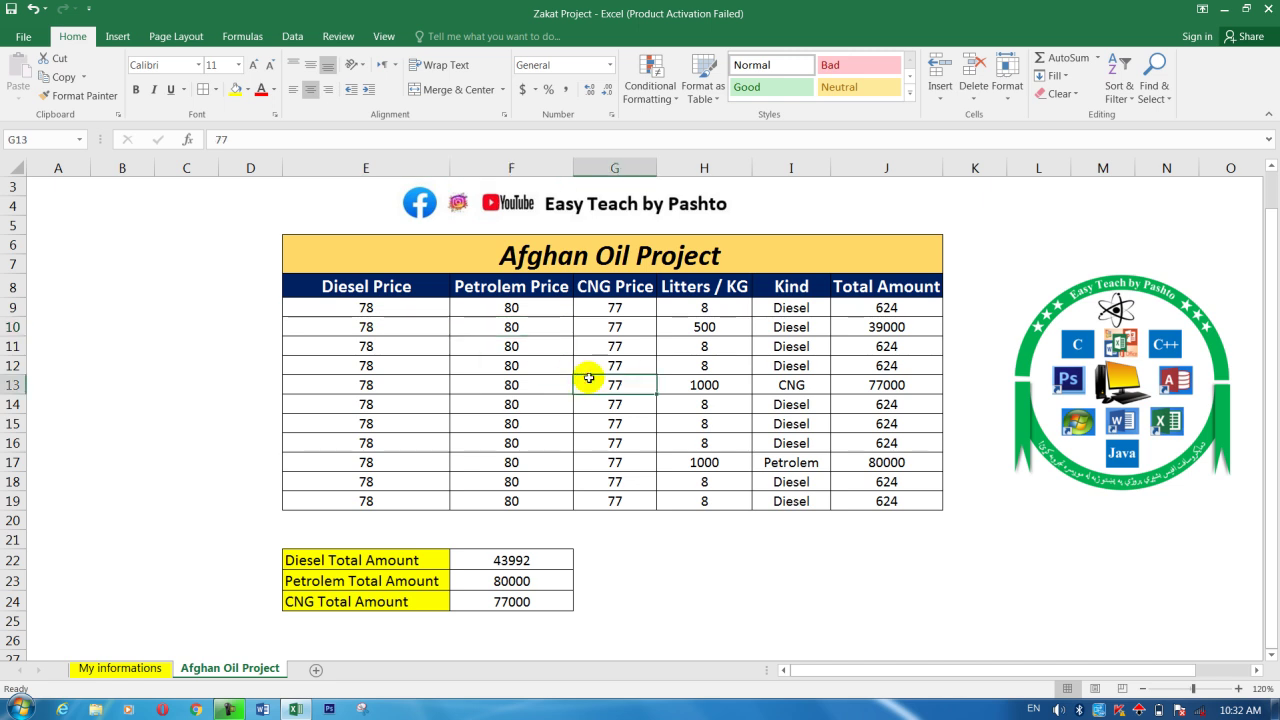
left_click(358, 310)
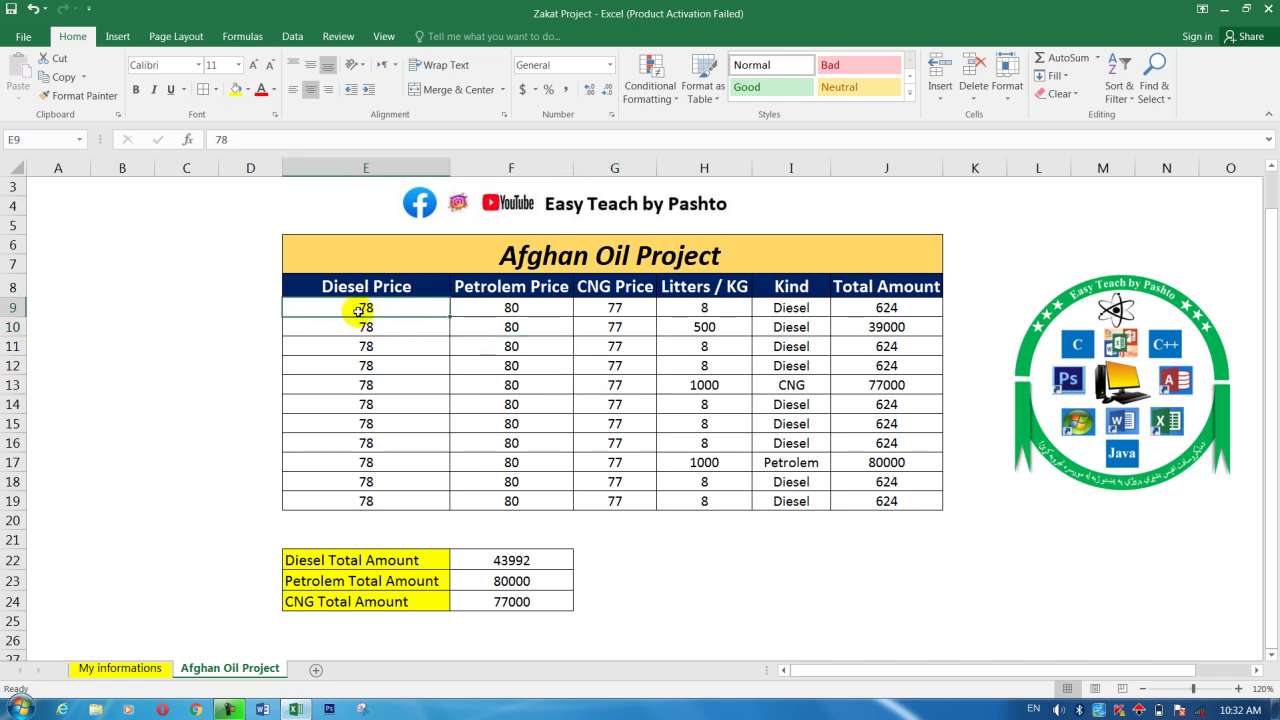
key("Right")
key("Right")
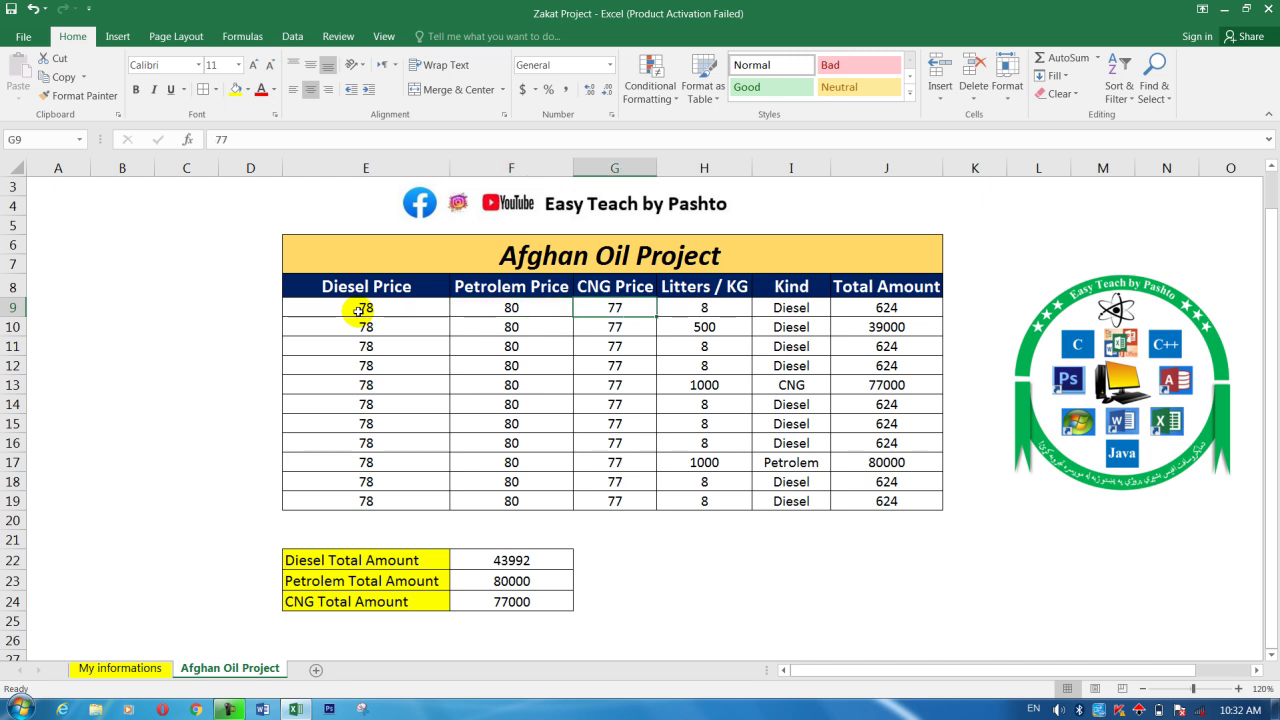